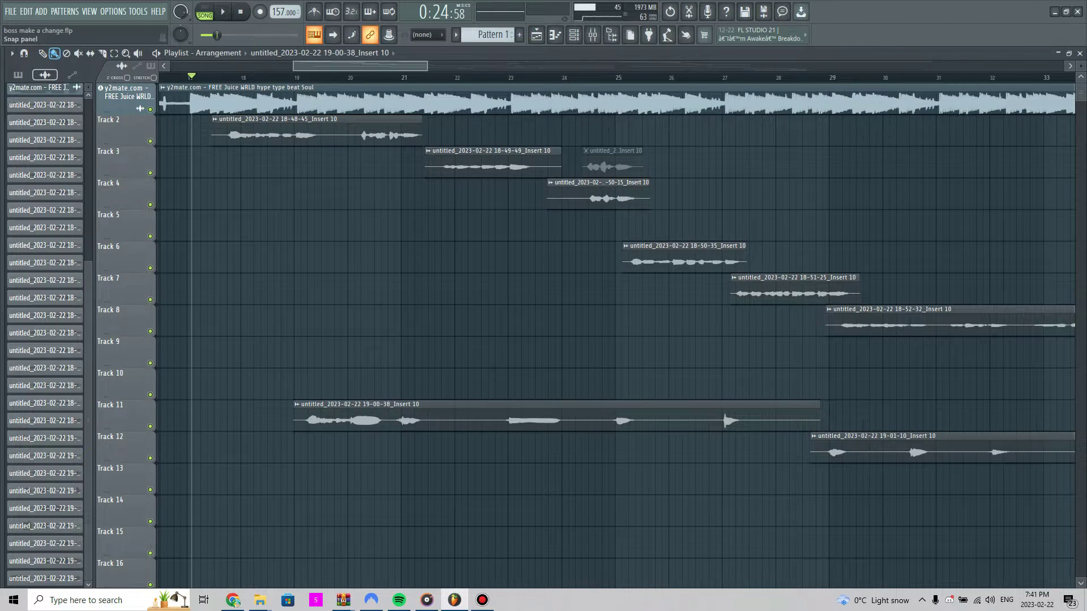
Place the playhead between bars 16 and 17, just before the first vocal clip, and start song playback.
left_click_drag(396, 66, 357, 66)
left_click(436, 77)
left_click_drag(436, 77, 431, 77)
scroll(510, 136, "up", 3)
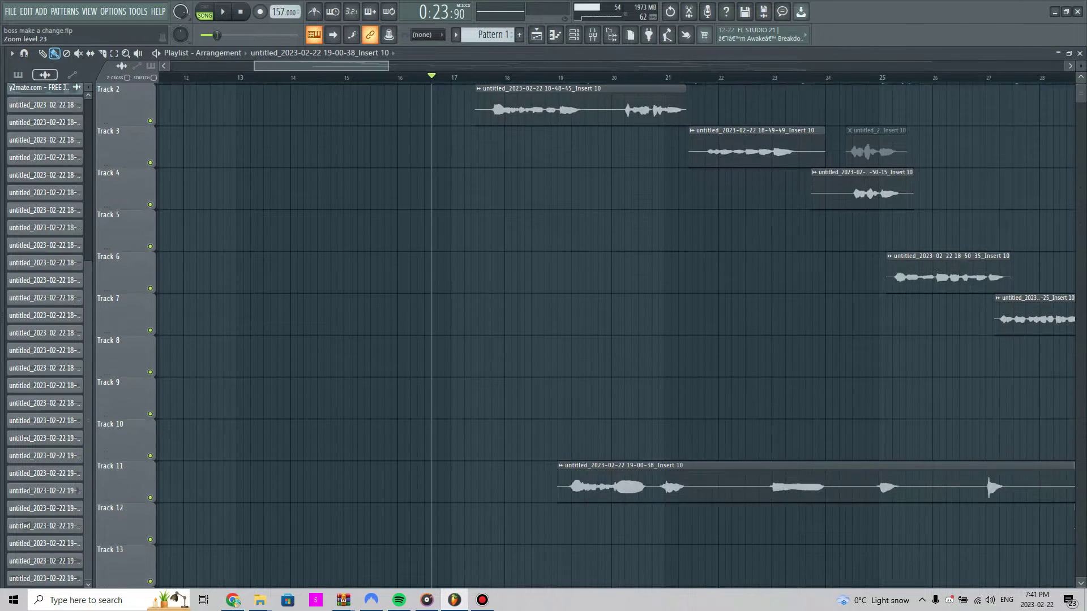
left_click_drag(510, 125, 338, 164)
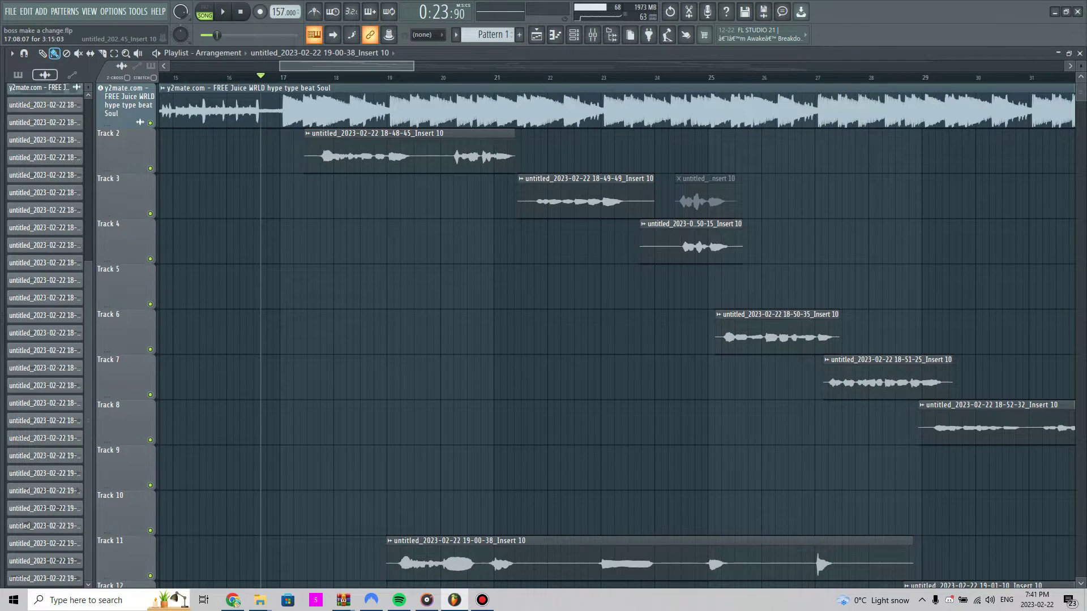
key("space")
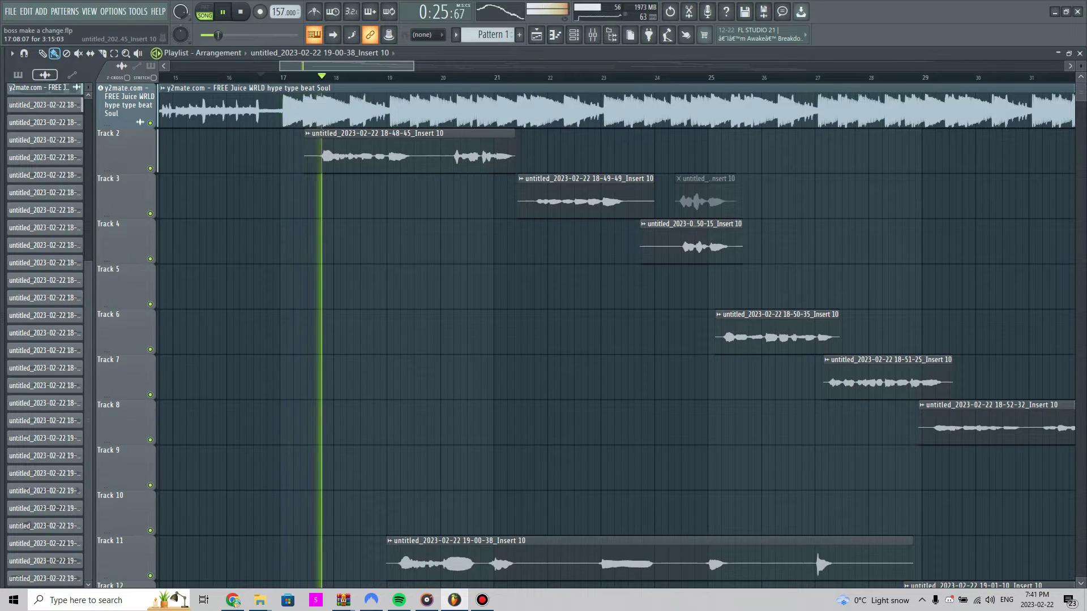
Follow the lead vocal and ad-lib clips along the playlist during playback up to about bar 32, and stop the song.
scroll(447, 180, "down", 2)
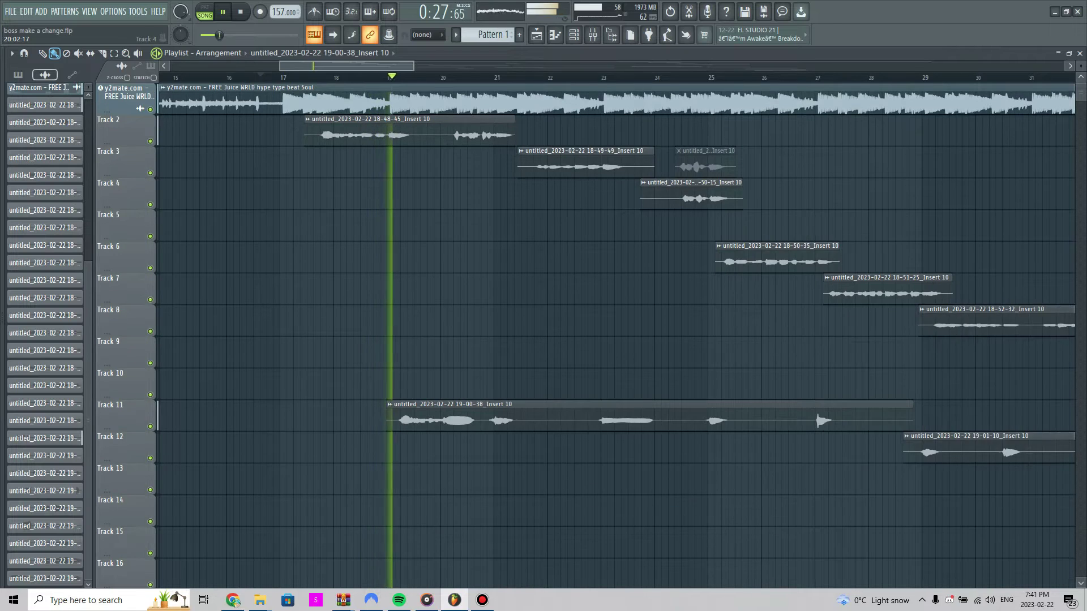
scroll(470, 177, "up", 1)
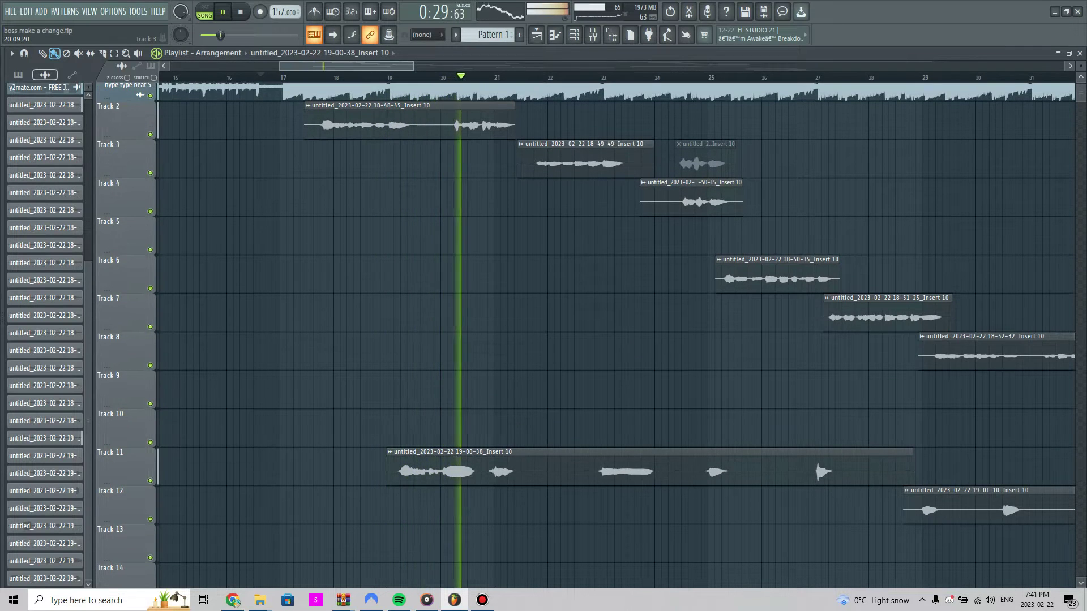
left_click_drag(536, 229, 445, 255)
scroll(444, 254, "right", 1)
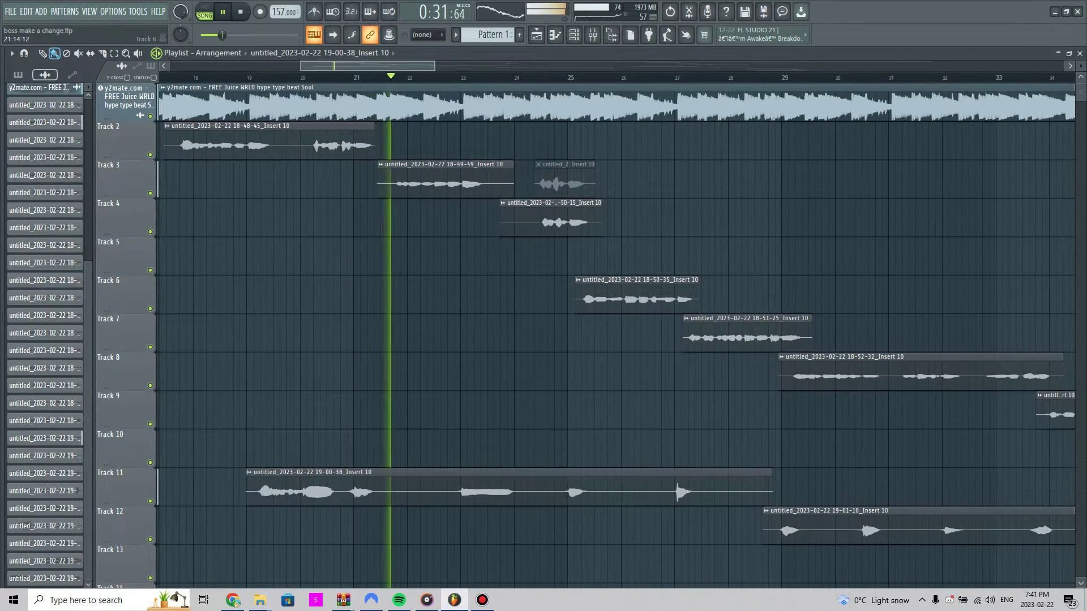
scroll(445, 255, "right", 1)
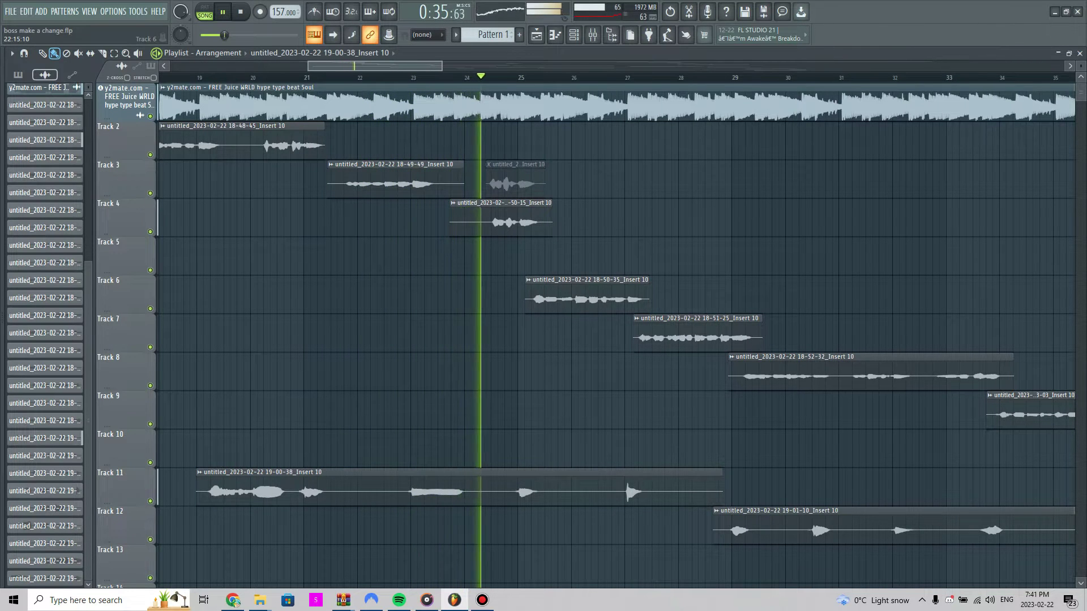
scroll(445, 254, "right", 3)
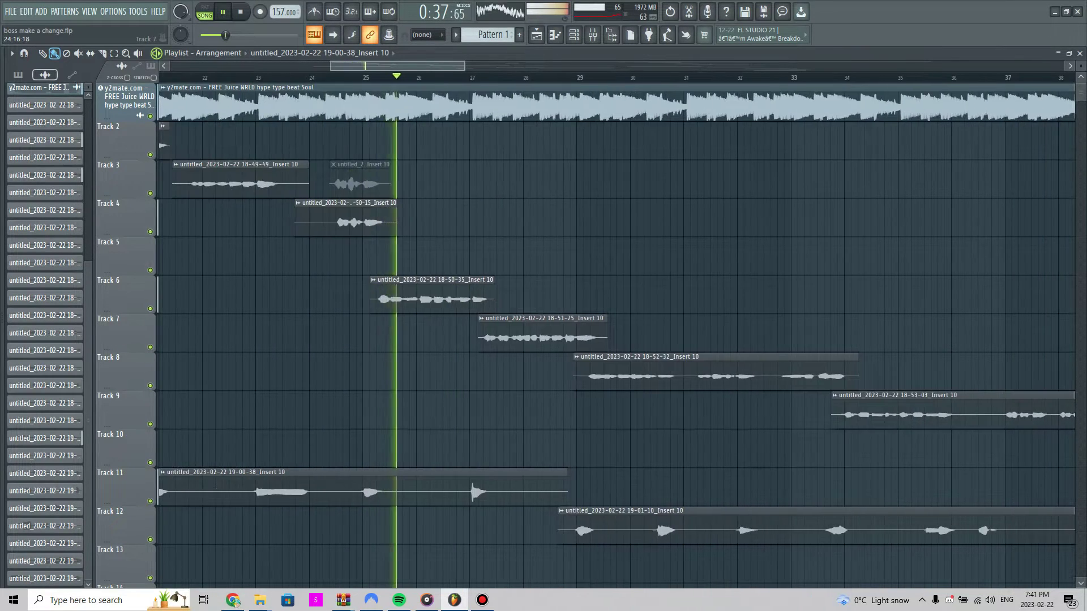
scroll(445, 255, "right", 1)
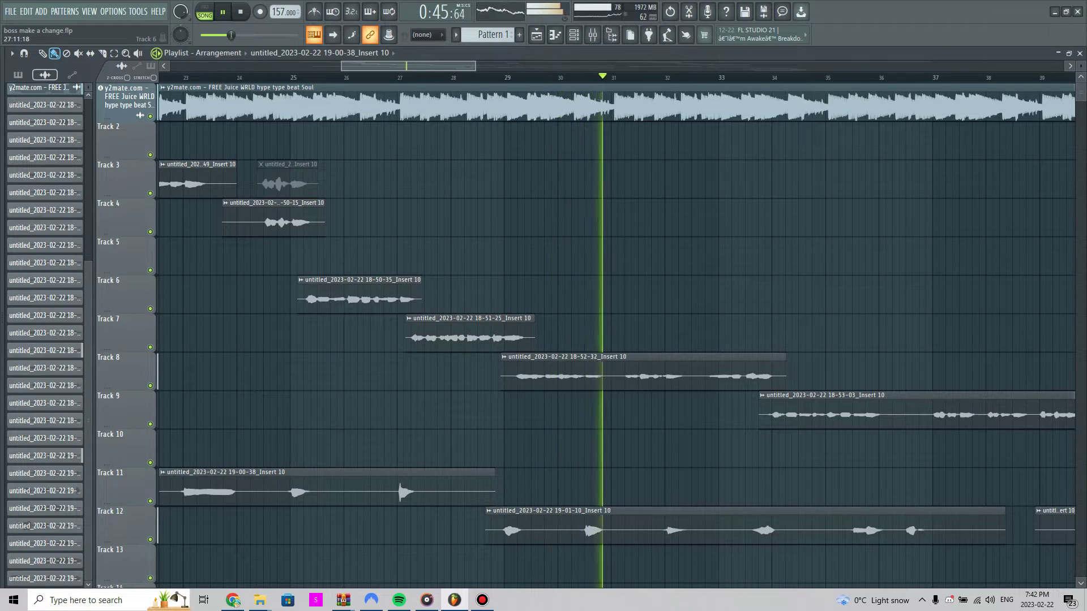
scroll(435, 294, "right", 5)
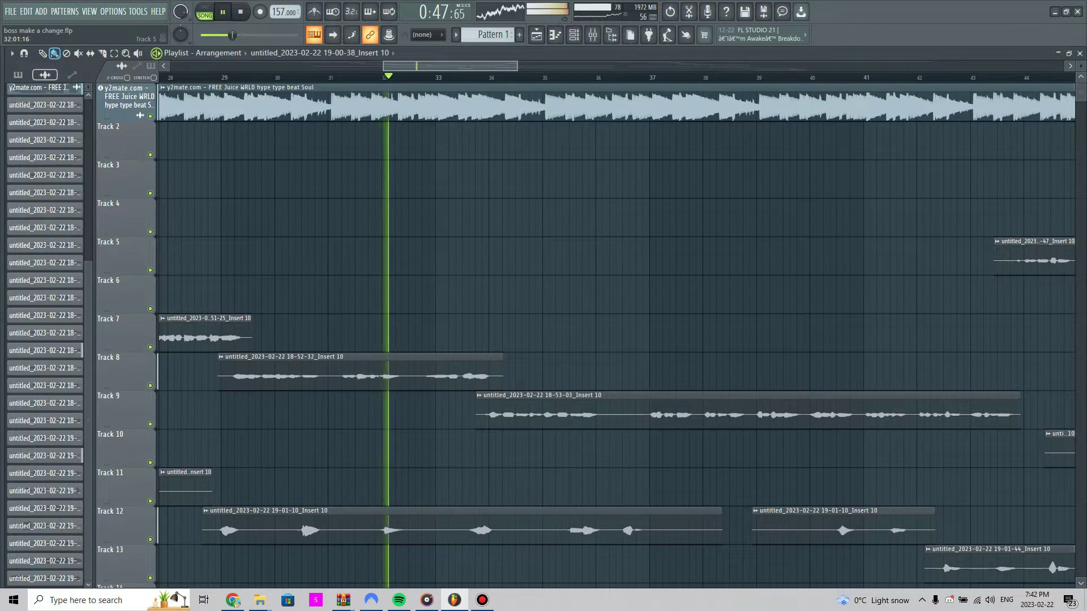
key("space")
Zoom the playlist in on the first vocal clips and move the playhead back to about the middle of bar 15.
scroll(616, 333, "left", 9)
scroll(616, 334, "left", 4)
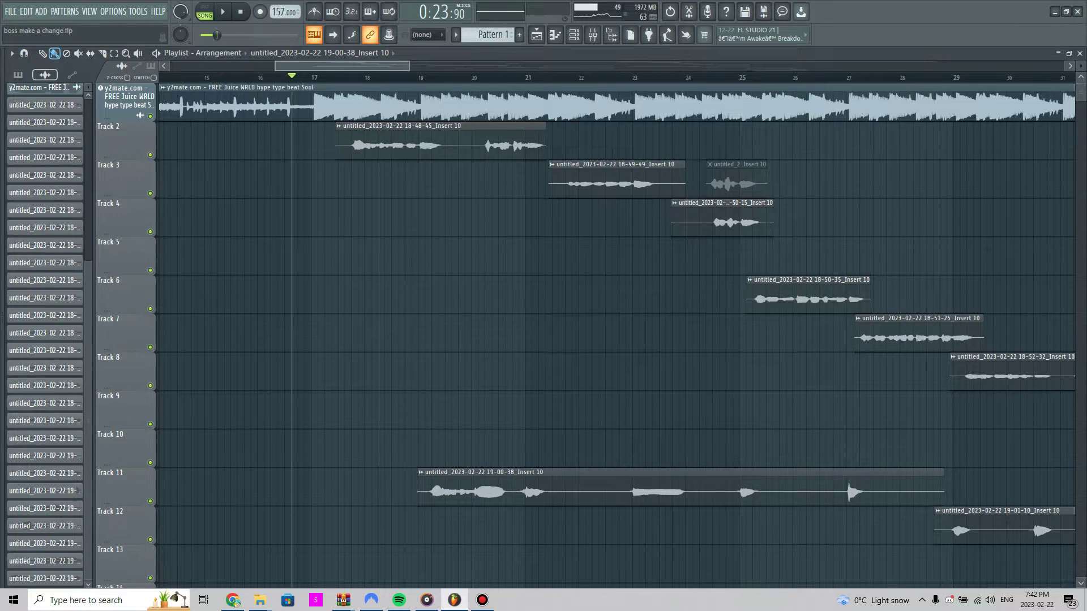
left_click_drag(409, 66, 362, 66)
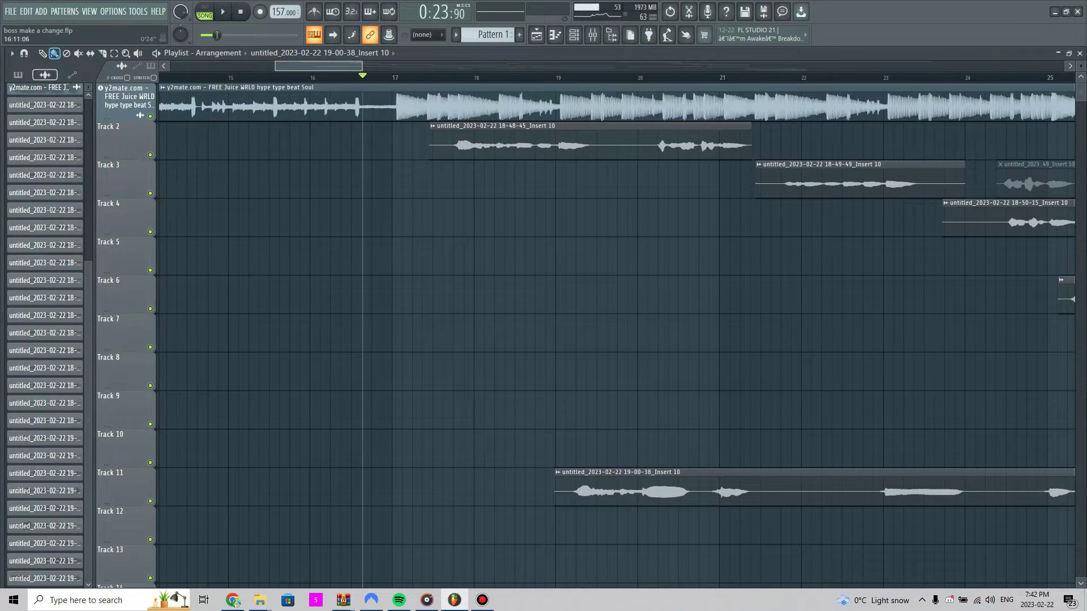
left_click_drag(362, 66, 326, 67)
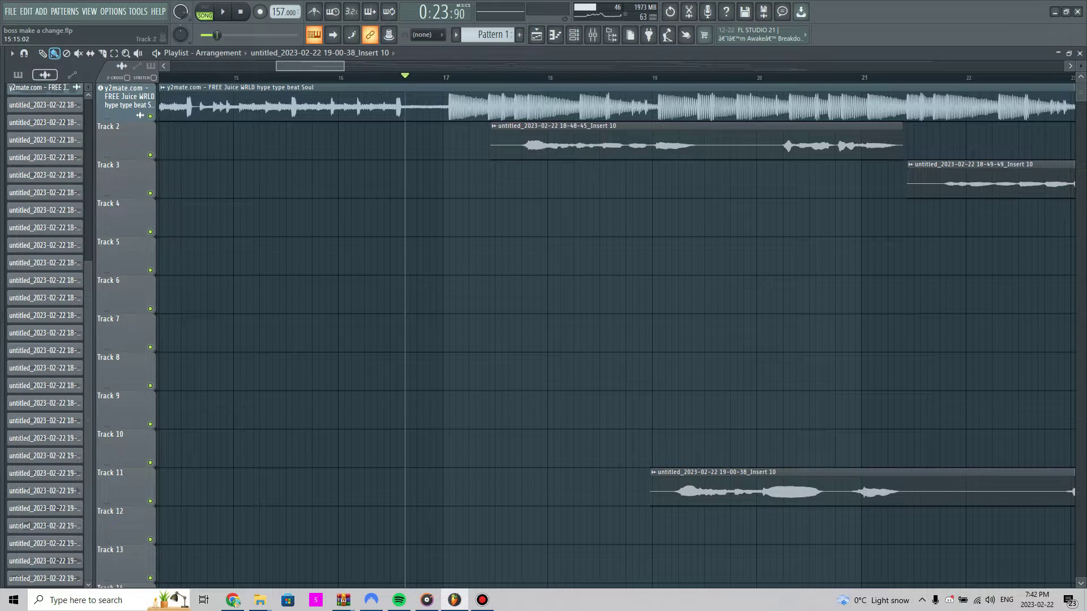
left_click_drag(405, 77, 353, 76)
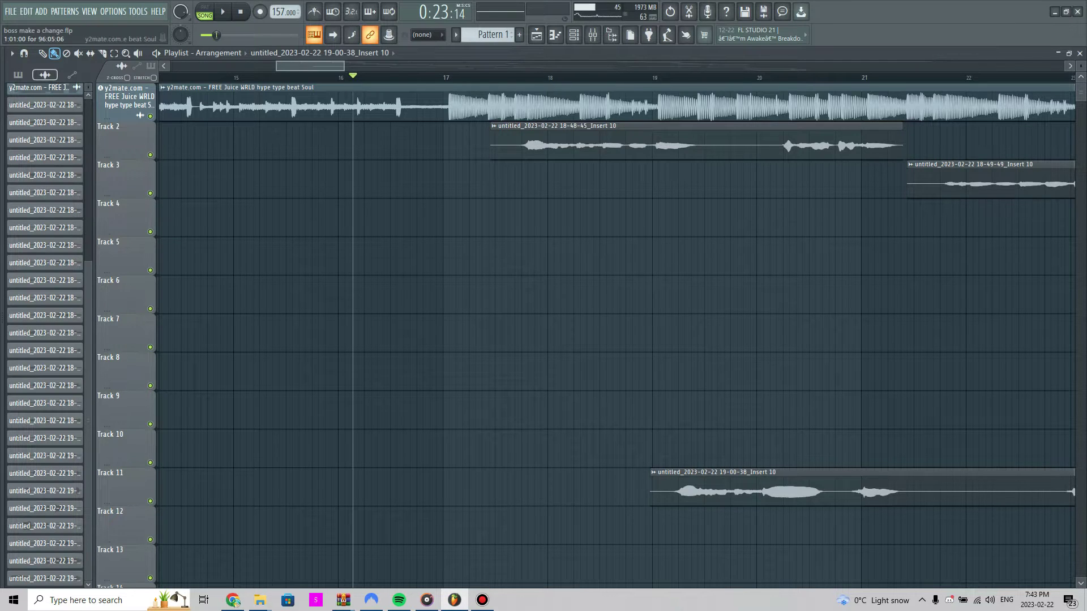
left_click_drag(343, 66, 319, 66)
left_click_drag(466, 76, 343, 66)
Examine the Fruity parametric EQ 2 curves in slots 2, 3, 6 and 10 of the BOSS VOX 2023 mixer track.
left_click(592, 35)
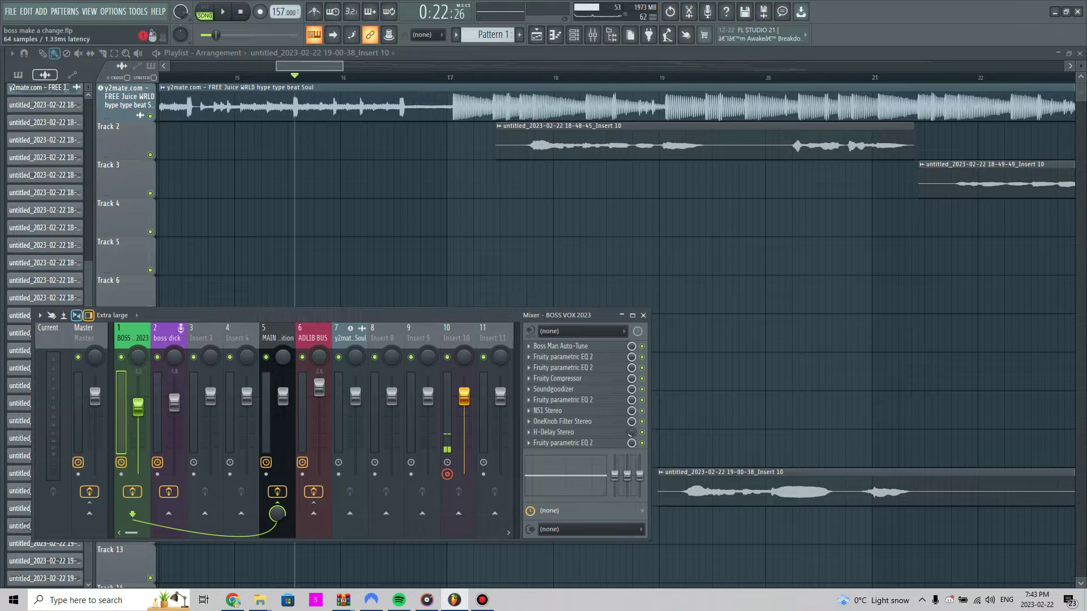
left_click(563, 357)
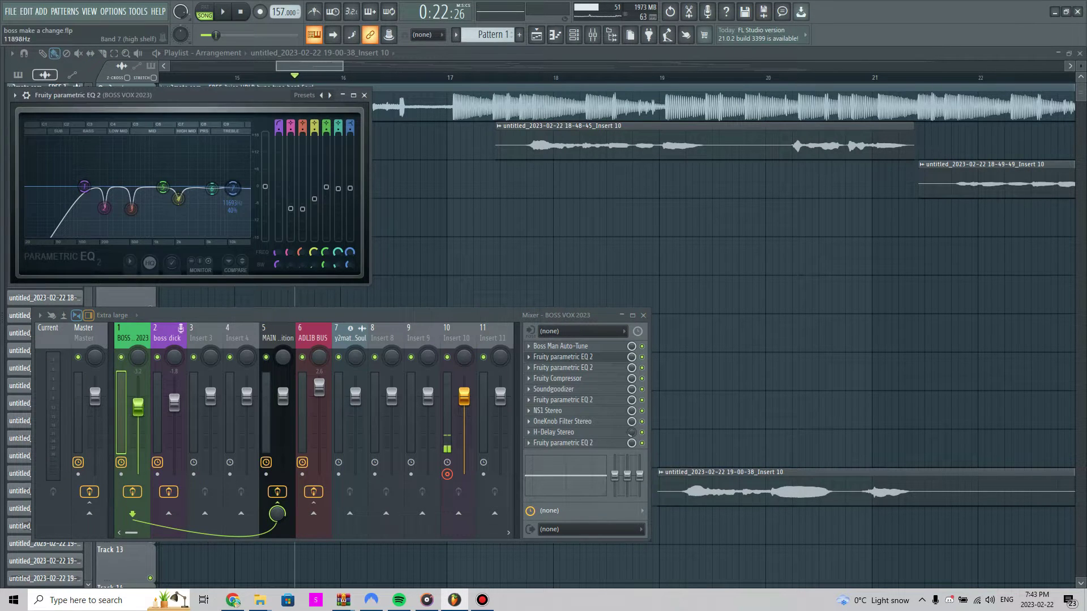
left_click(364, 95)
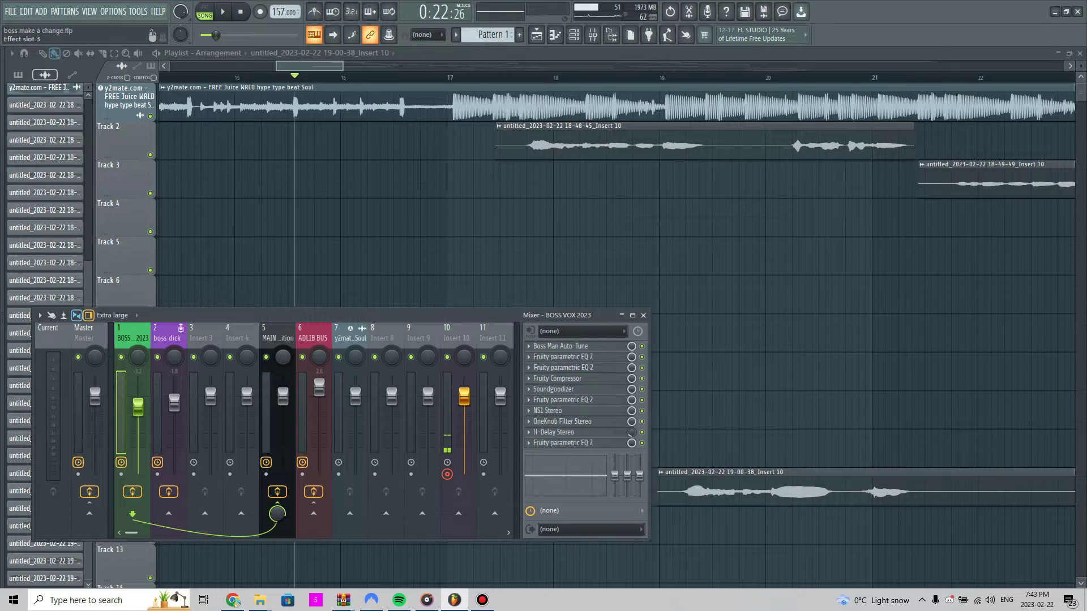
left_click(547, 368)
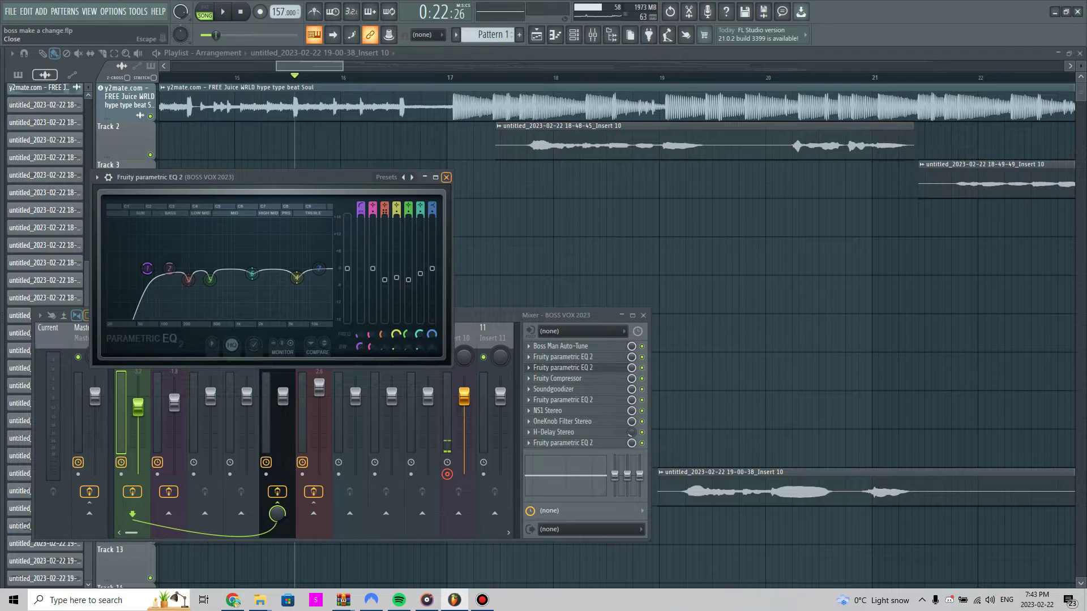
left_click(446, 177)
left_click(560, 399)
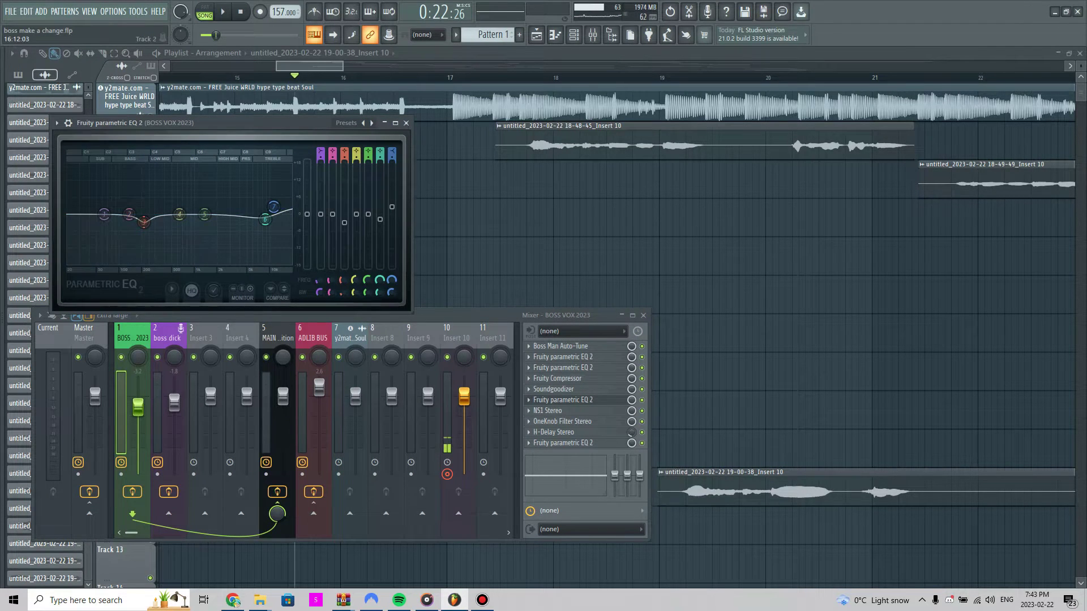
left_click(395, 123)
left_click(1080, 53)
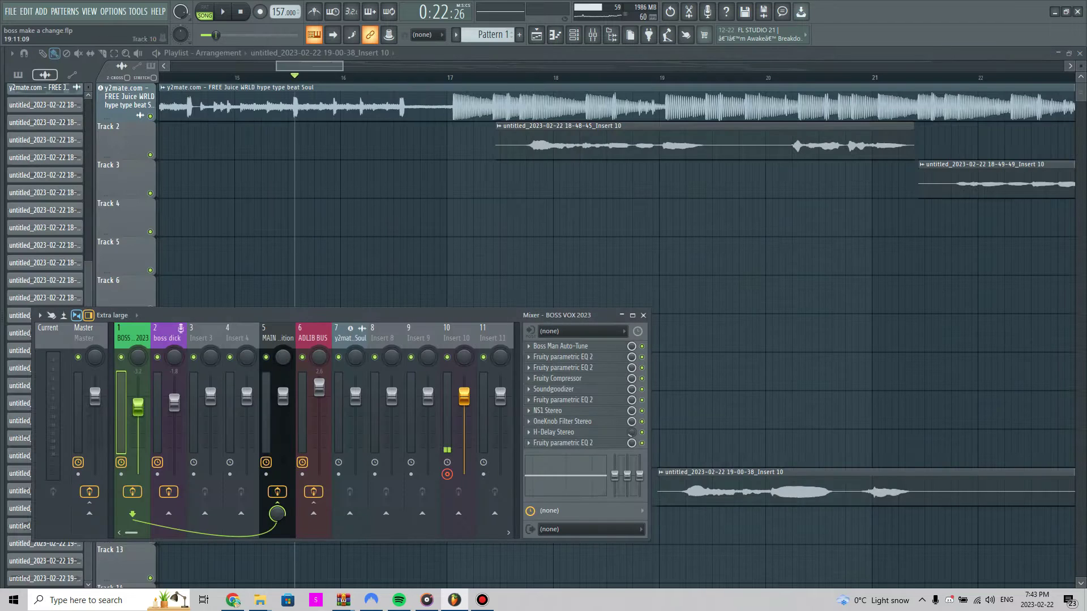
left_click(563, 442)
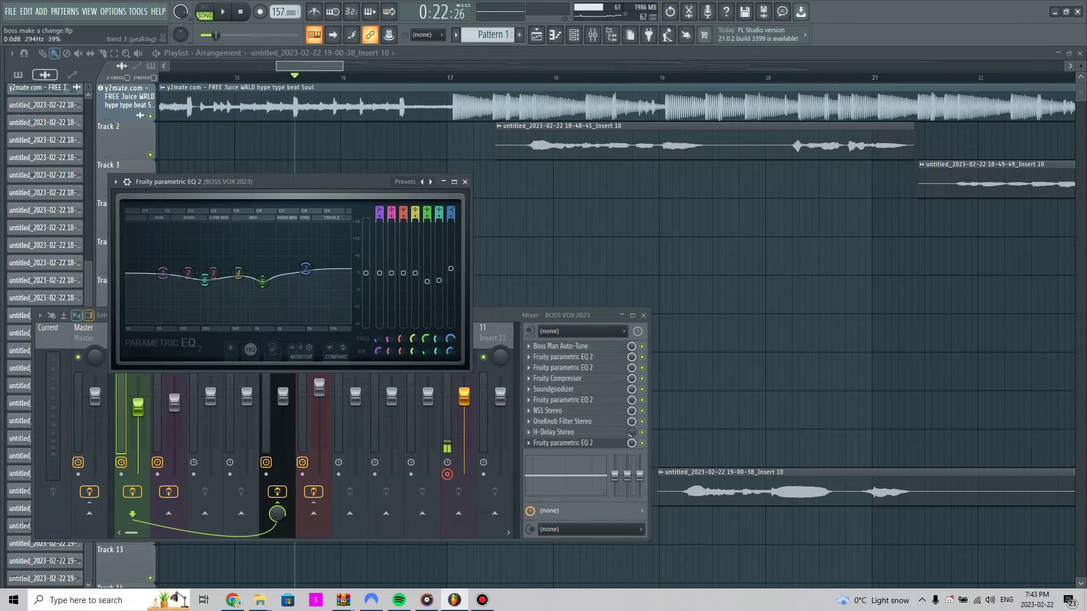
left_click(465, 181)
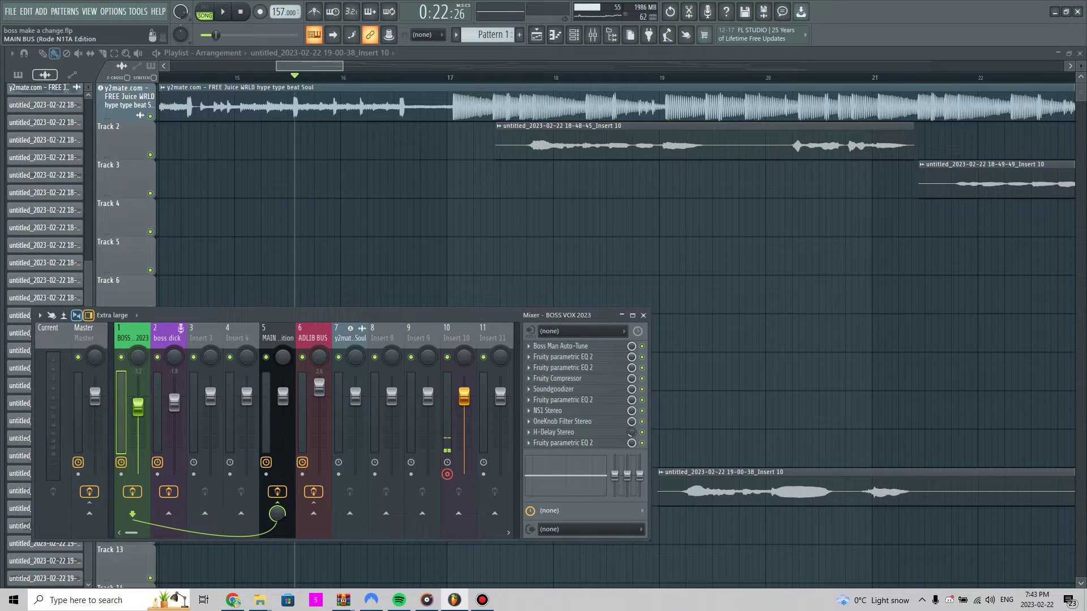
Examine the Pro-Q 3 equalizer cuts and high shelf on the MAIN BUS mixer track.
left_click(277, 336)
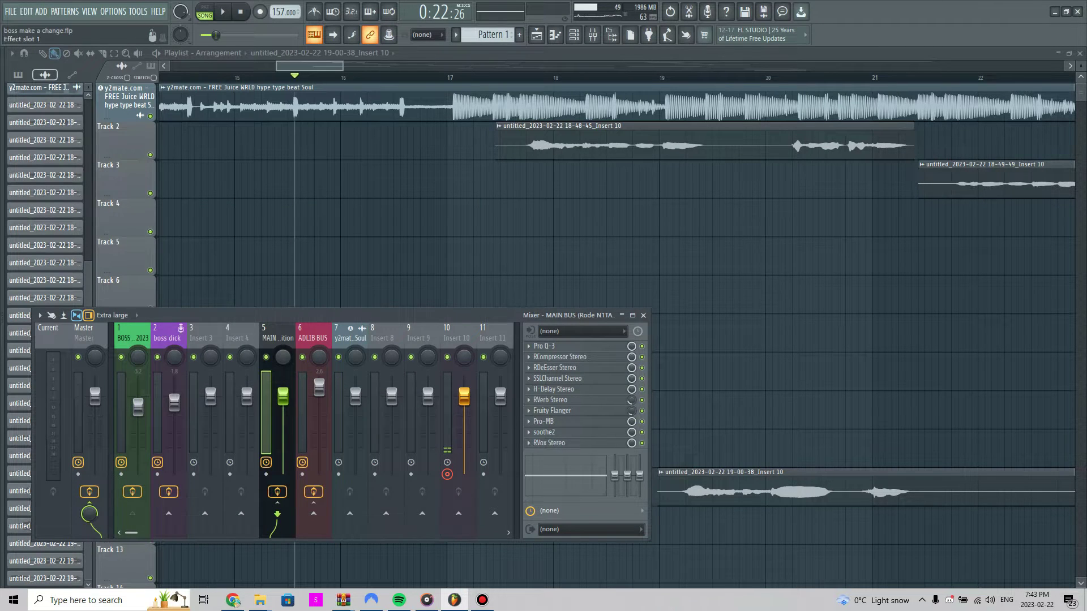
left_click(544, 346)
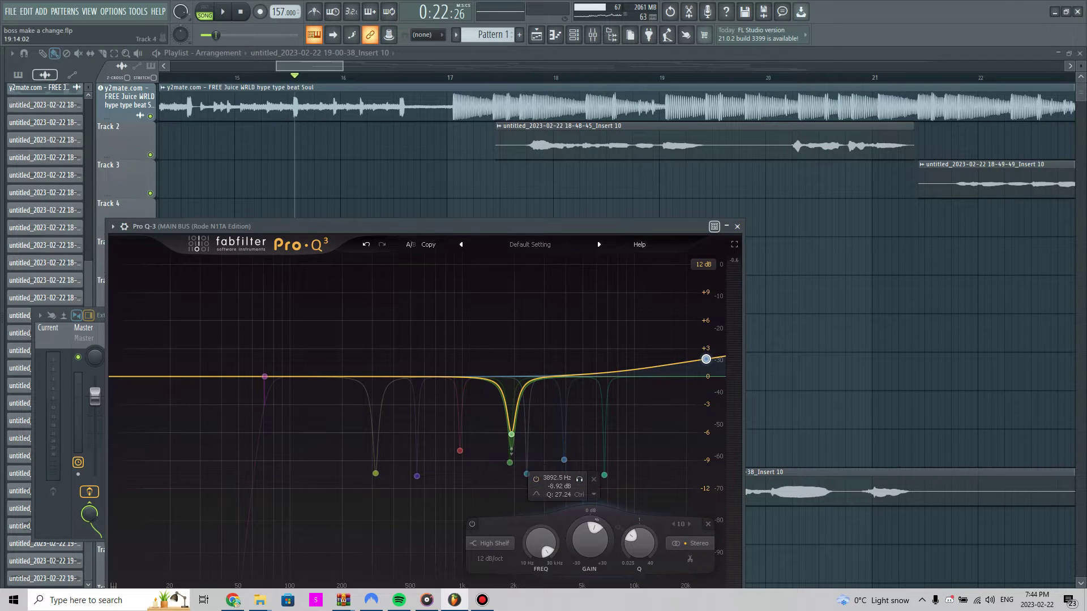
left_click(737, 226)
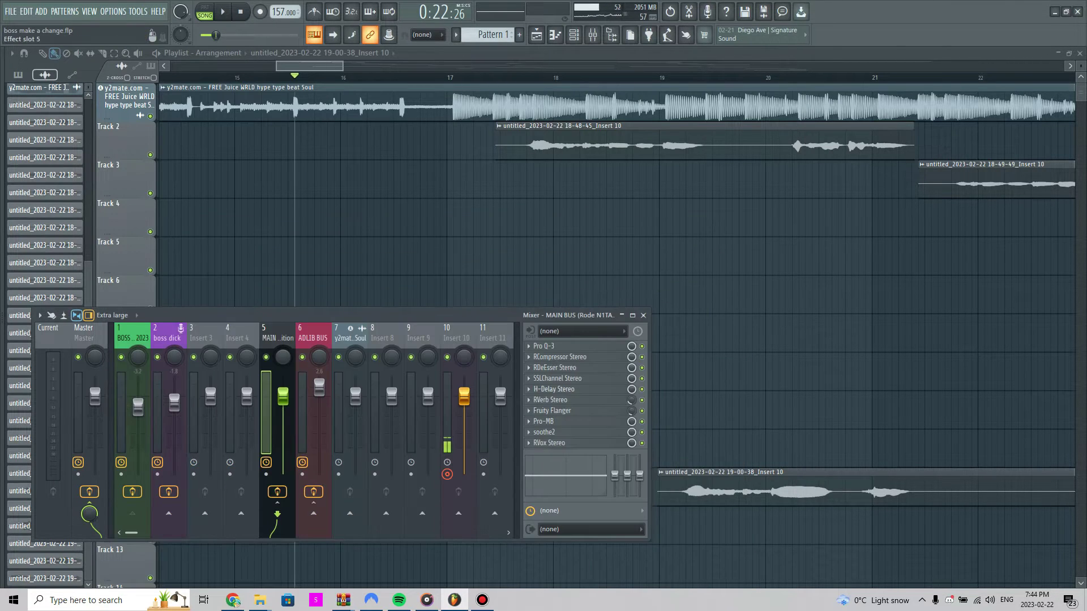
Move the mixer window higher and examine the RDeEsser on the MAIN BUS, toggling its filter type away from band-pass and back.
left_click_drag(530, 316, 511, 173)
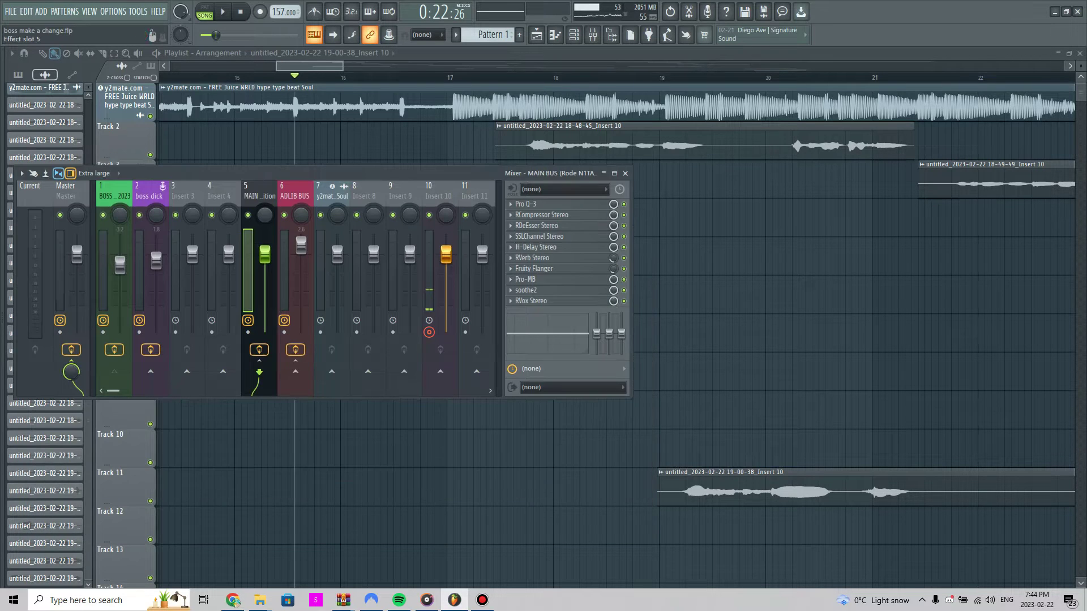
left_click(537, 226)
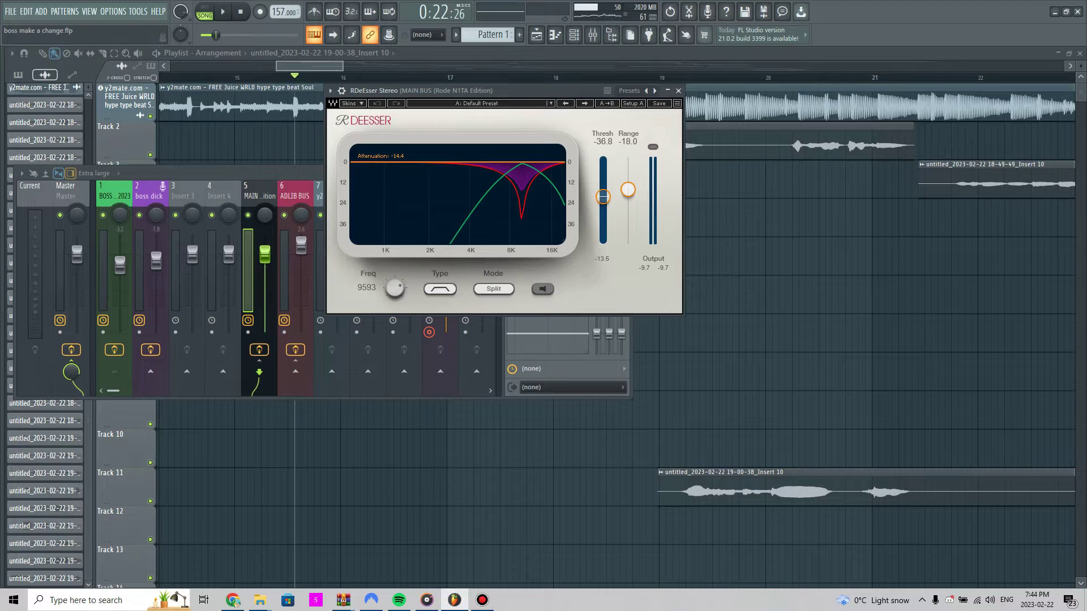
double_click(440, 289)
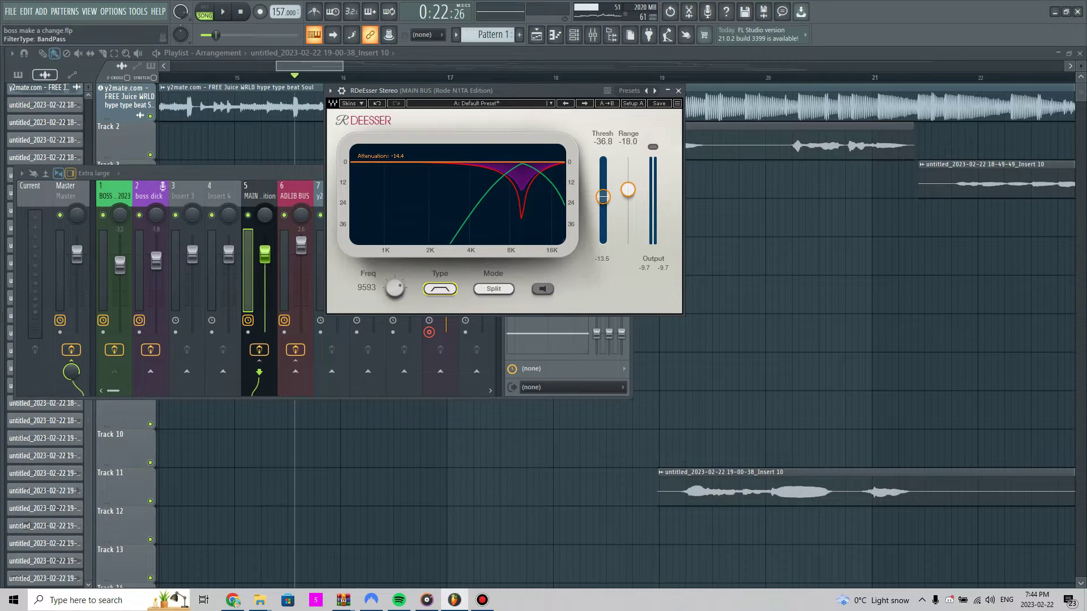
left_click_drag(607, 90, 486, 105)
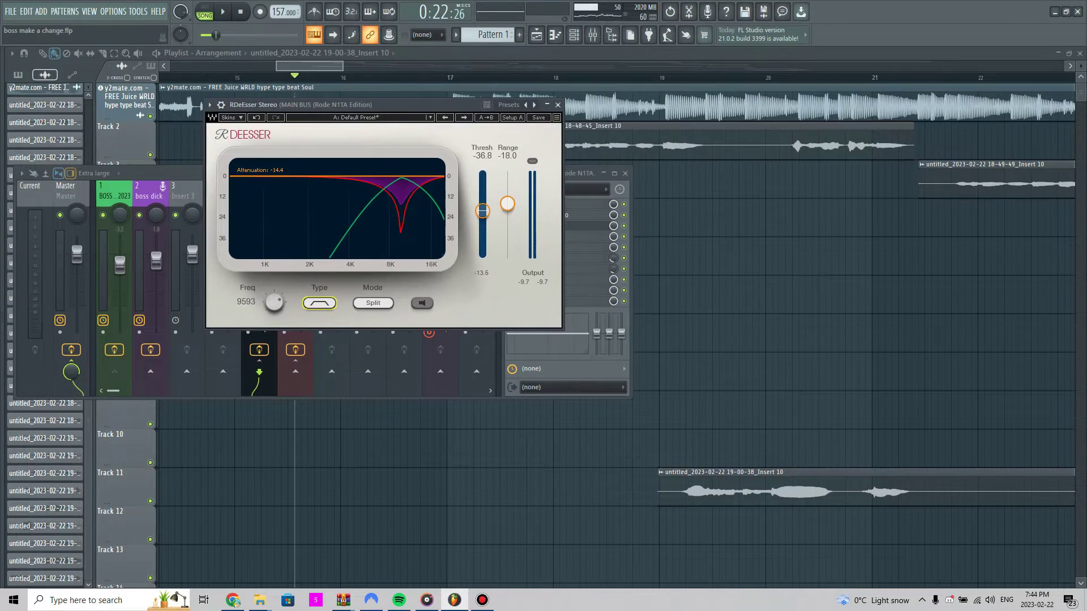
left_click(557, 105)
Browse the factory presets of the SSLChannel plugin on the MAIN BUS without loading one, and close the plugin.
left_click(538, 236)
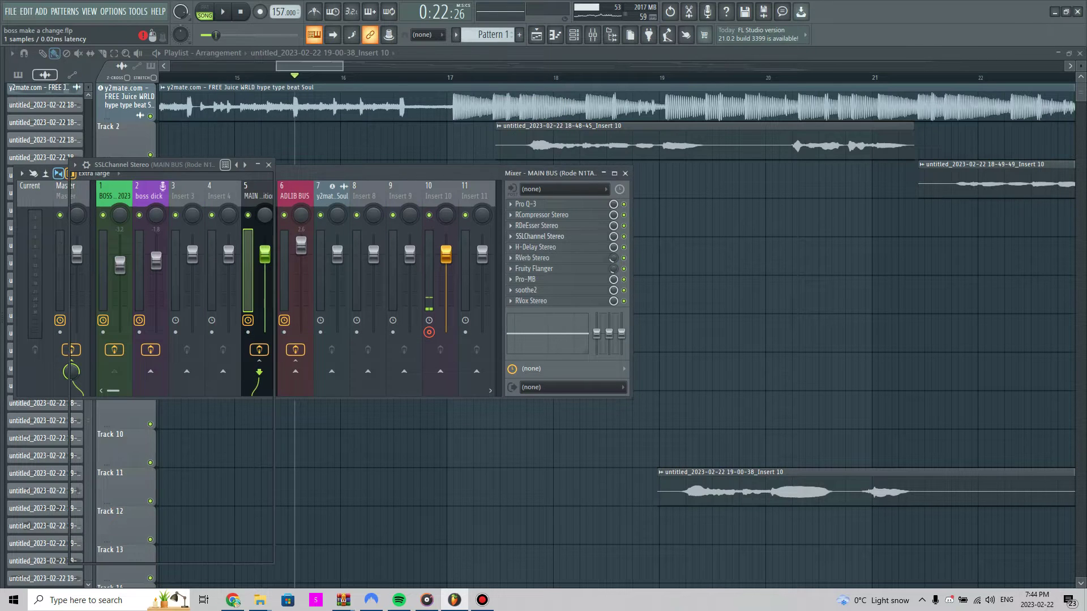
left_click_drag(152, 165, 163, 157)
left_click(219, 482)
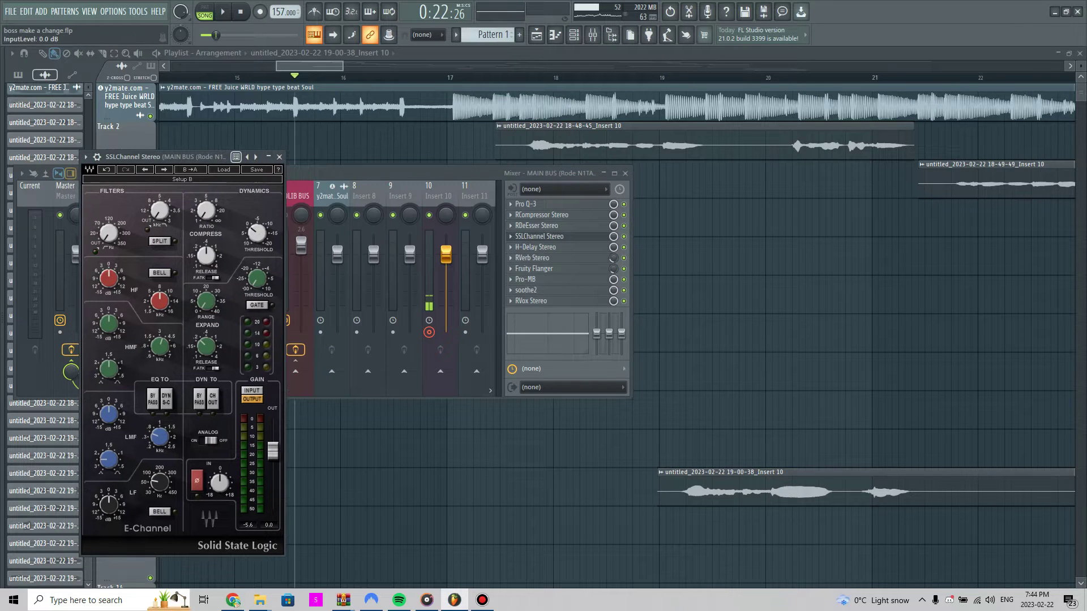
left_click(223, 169)
mouse_move(263, 568)
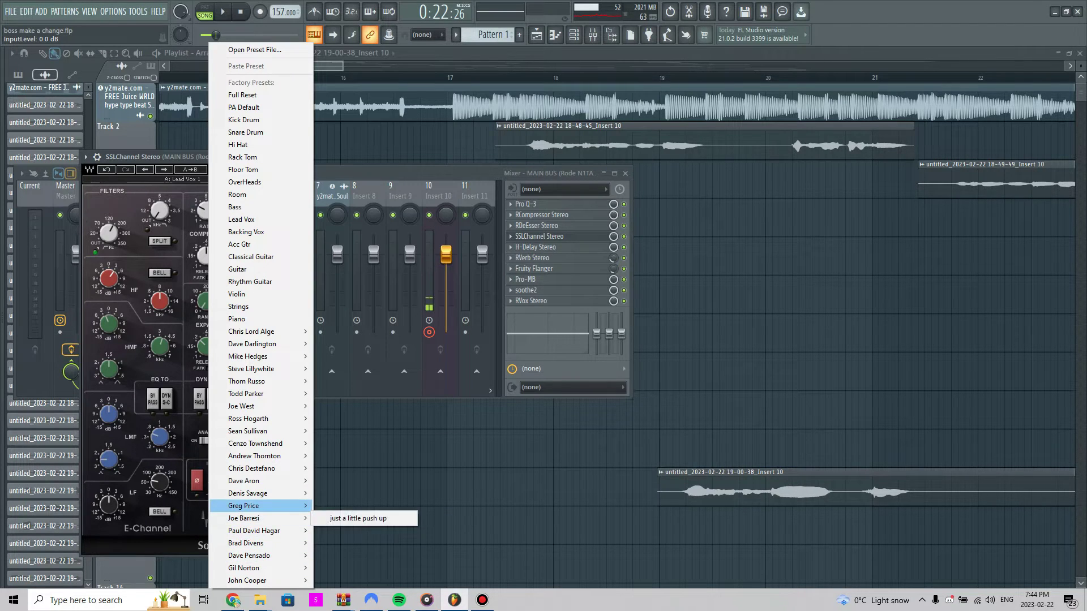
mouse_move(254, 506)
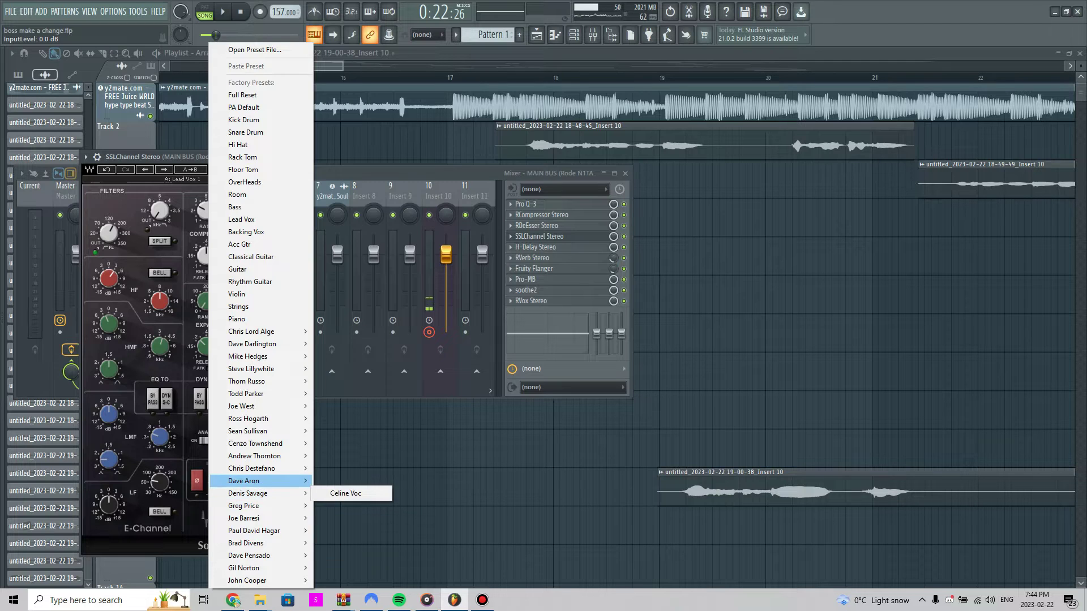
mouse_move(254, 468)
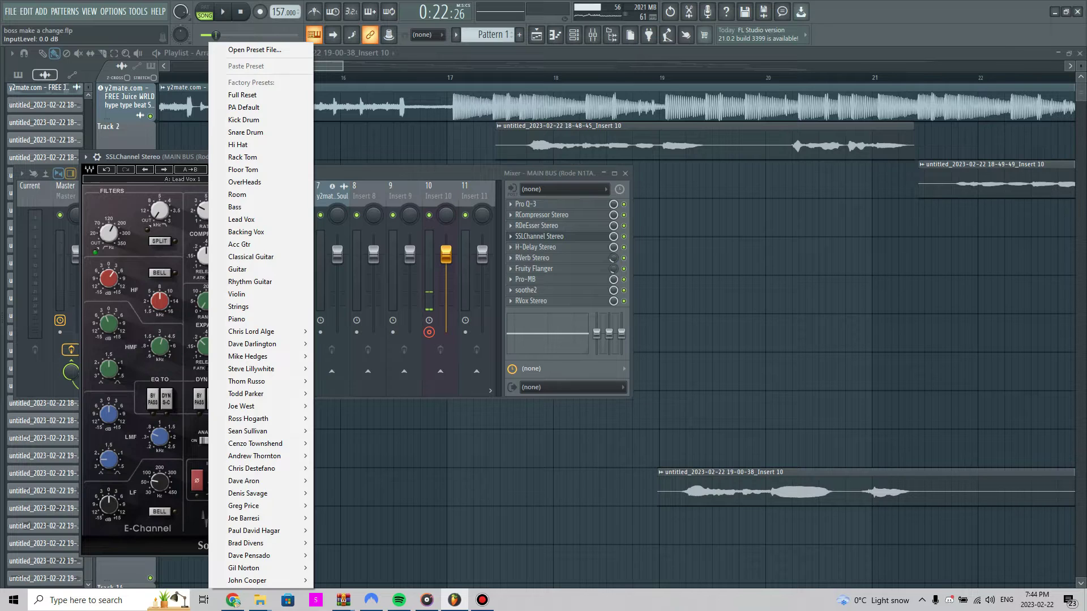
key("Escape")
key("Escape")
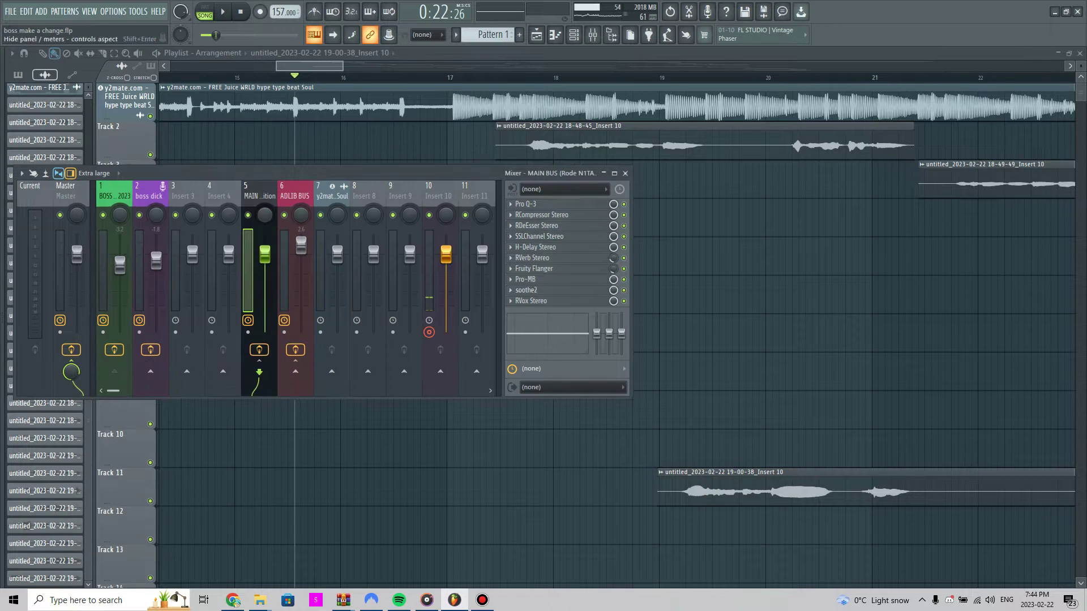
Examine the H-Delay settings and the EQ, damping and reverb graphs of RVerb on the MAIN BUS mixer track.
left_click(535, 247)
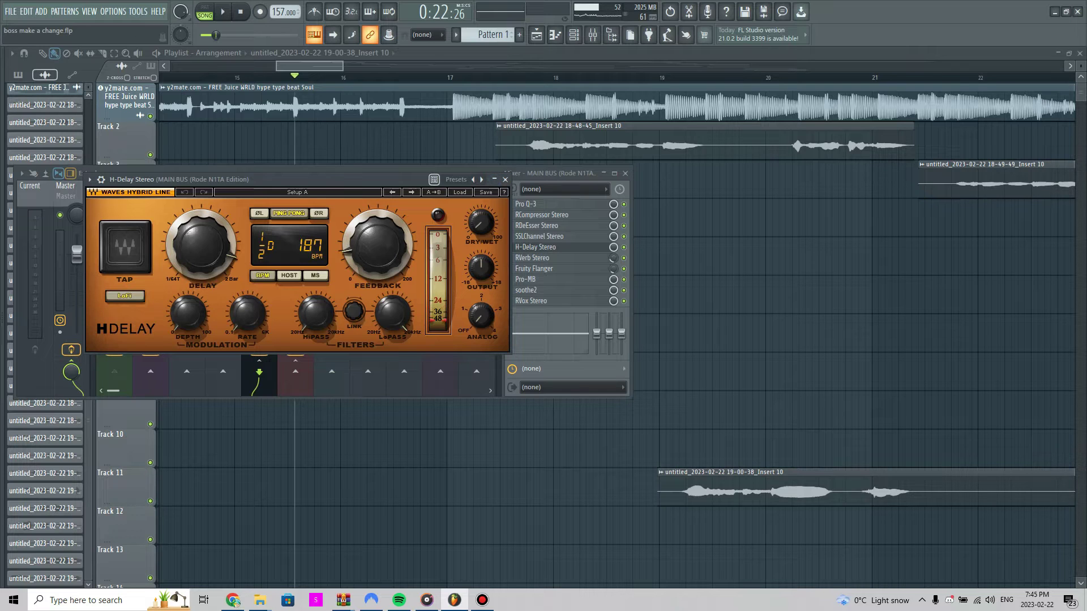
left_click(506, 180)
left_click(532, 258)
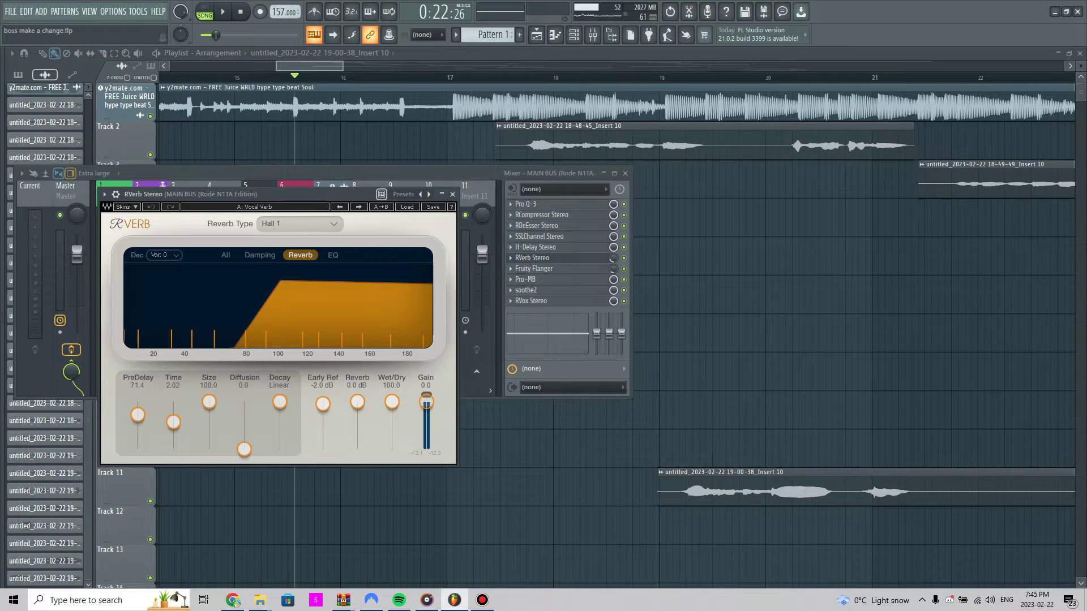
left_click(333, 255)
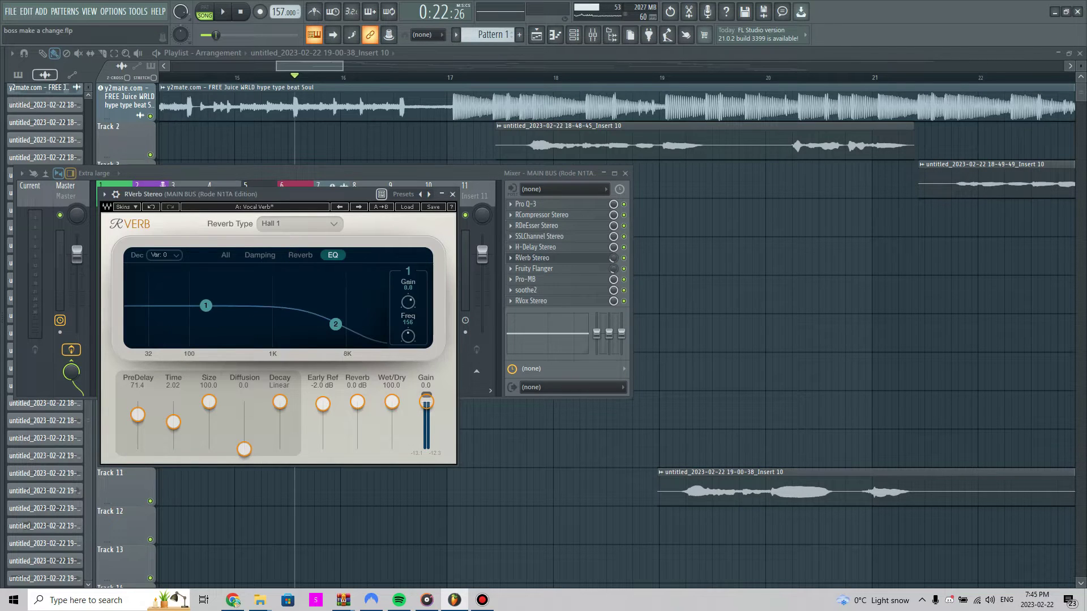
left_click(300, 255)
left_click(259, 255)
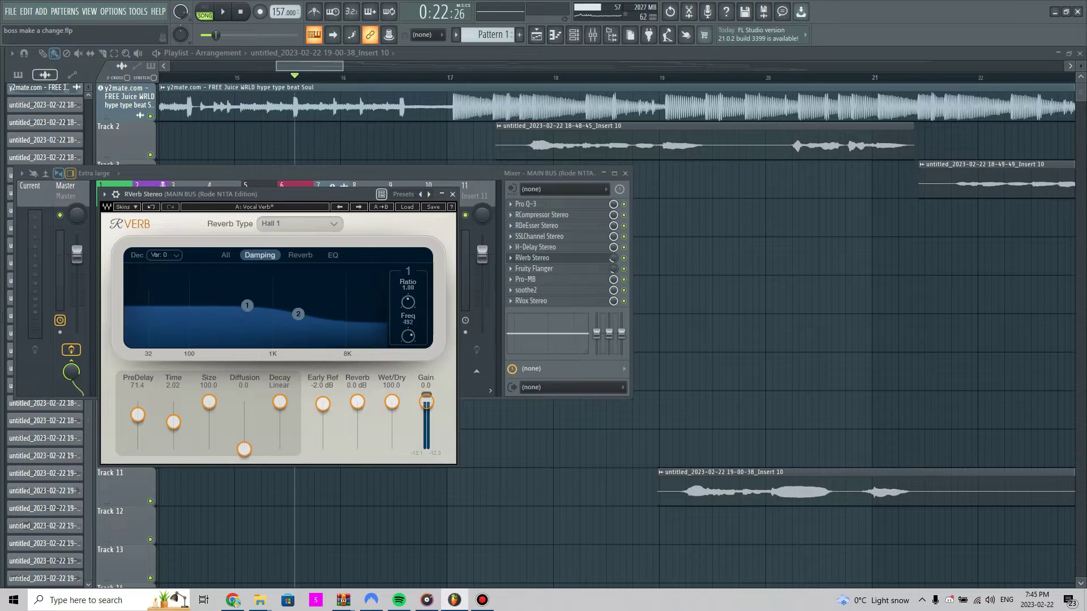
left_click(300, 255)
left_click(532, 258)
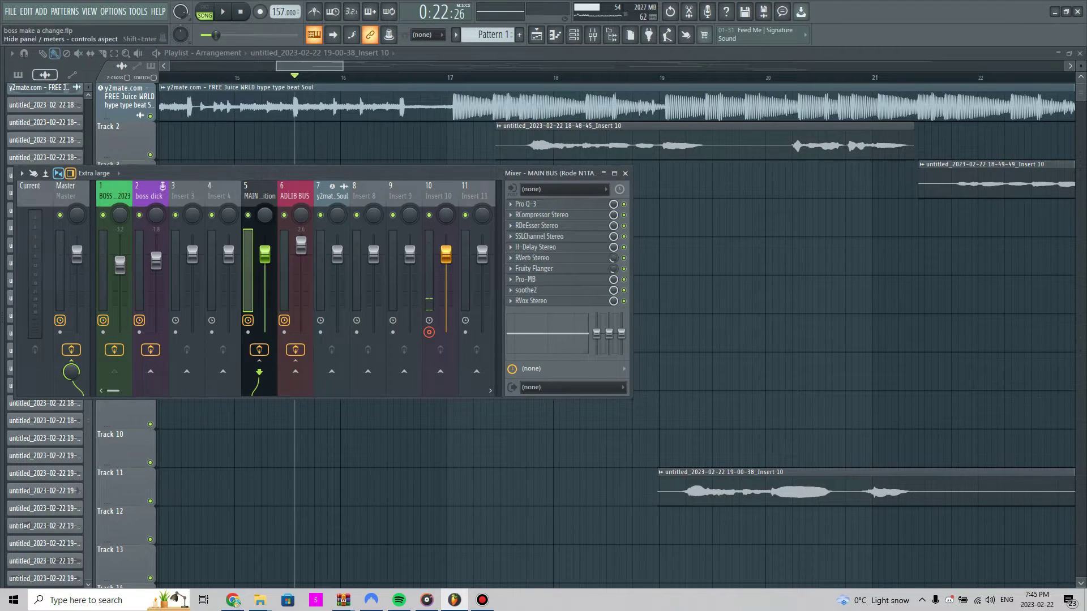
Move the mixer window higher and examine the Pro-MB compression bands on the MAIN BUS, then close the plugin.
left_click_drag(418, 173, 401, 142)
left_click(508, 248)
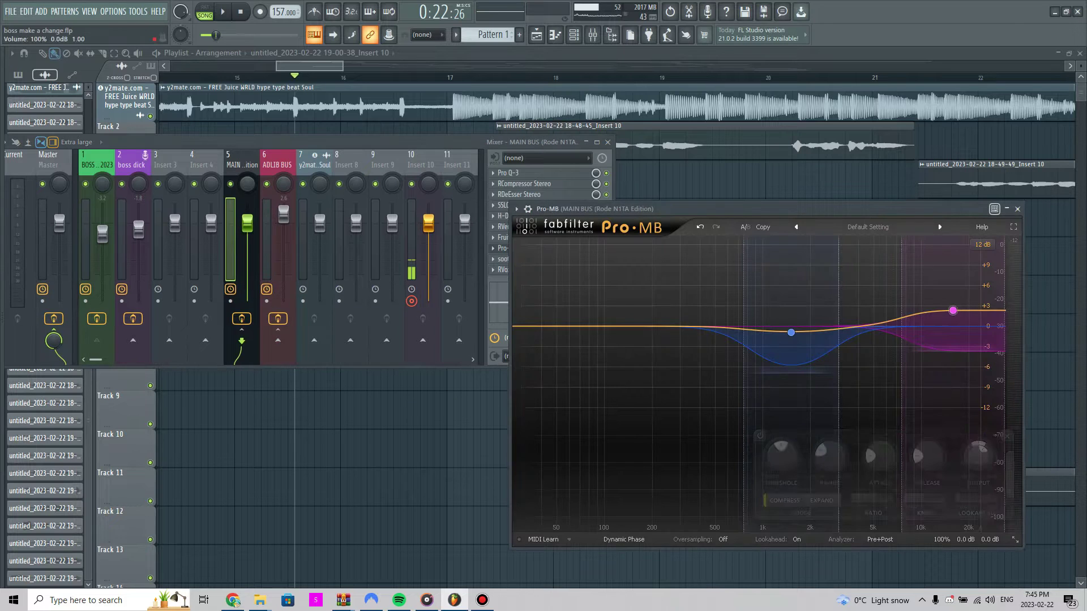
left_click_drag(873, 208, 419, 160)
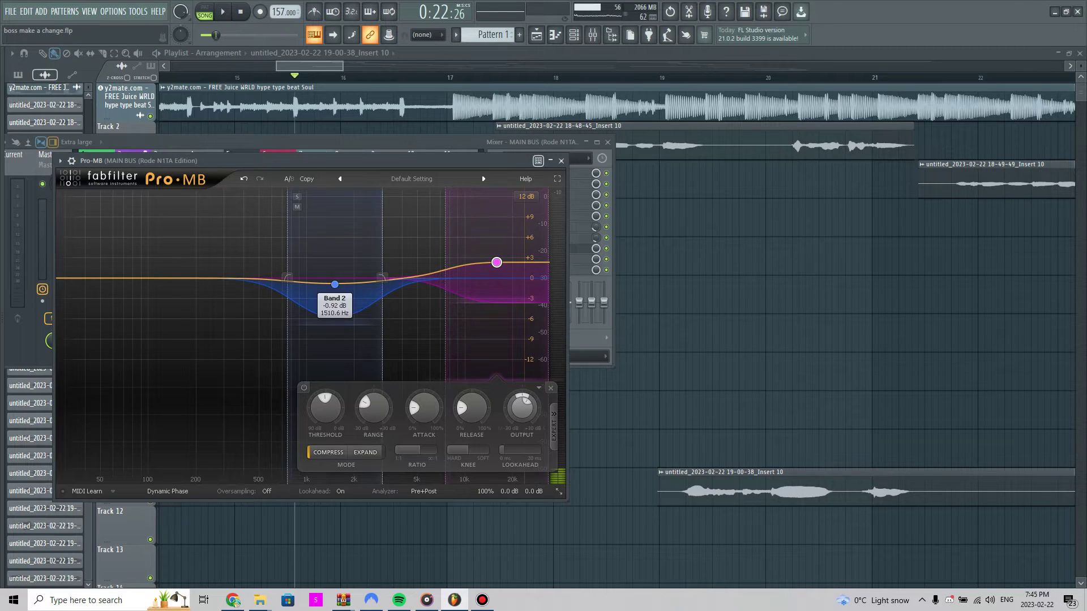
left_click(561, 161)
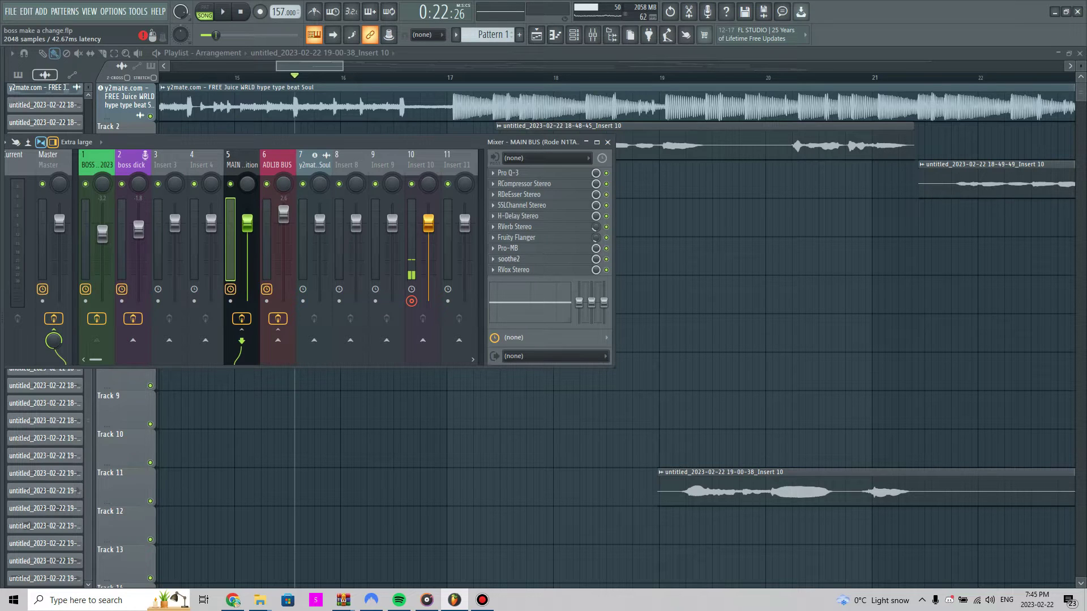
Browse the Vocals presets of soothe2 on the MAIN BUS without loading one, and close the plugin.
left_click(509, 259)
left_click_drag(351, 177, 450, 143)
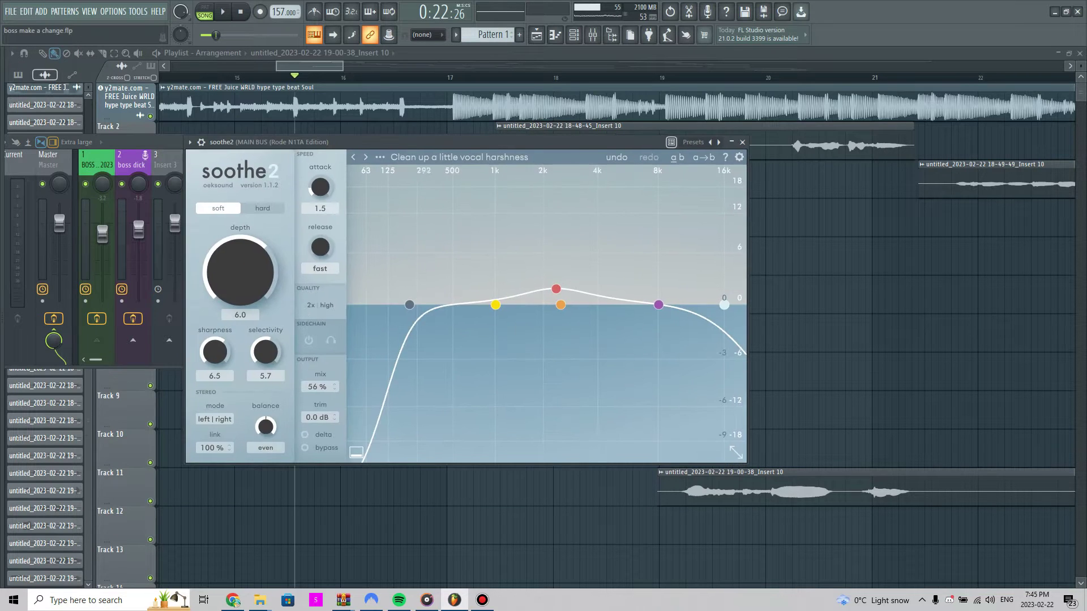
left_click(458, 157)
left_click(396, 448)
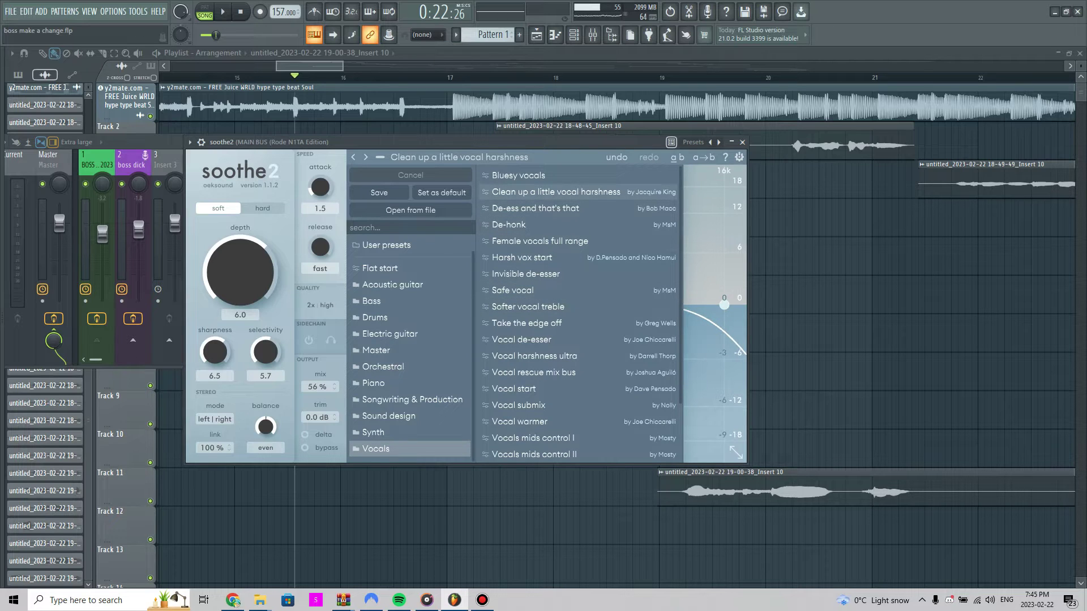
left_click(742, 142)
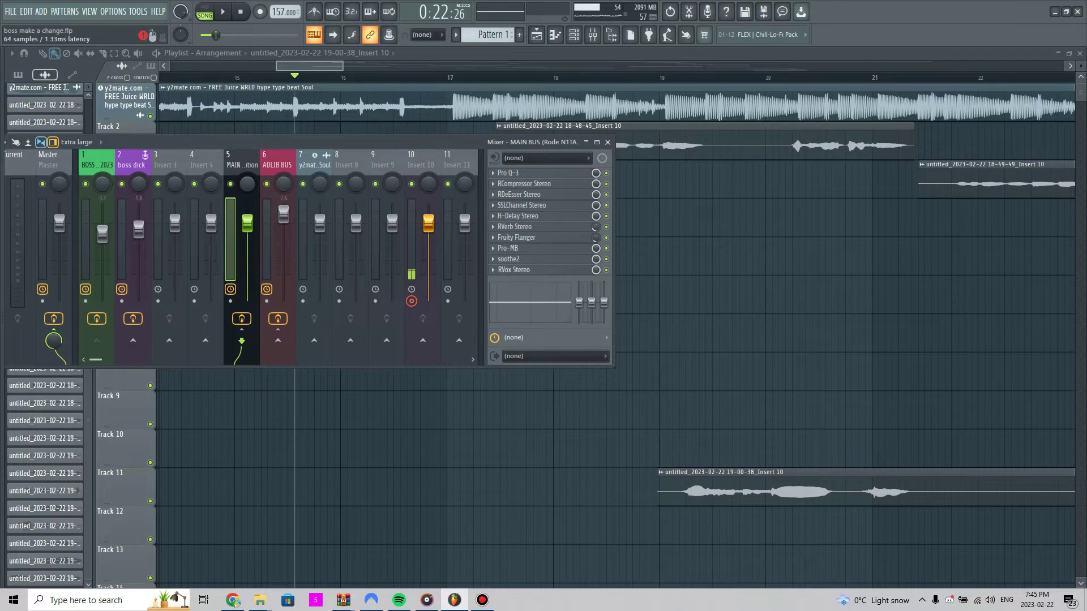
Examine the RVox gate, compression and gain settings on the MAIN BUS, and close the plugin.
left_click(514, 270)
left_click_drag(170, 121, 216, 110)
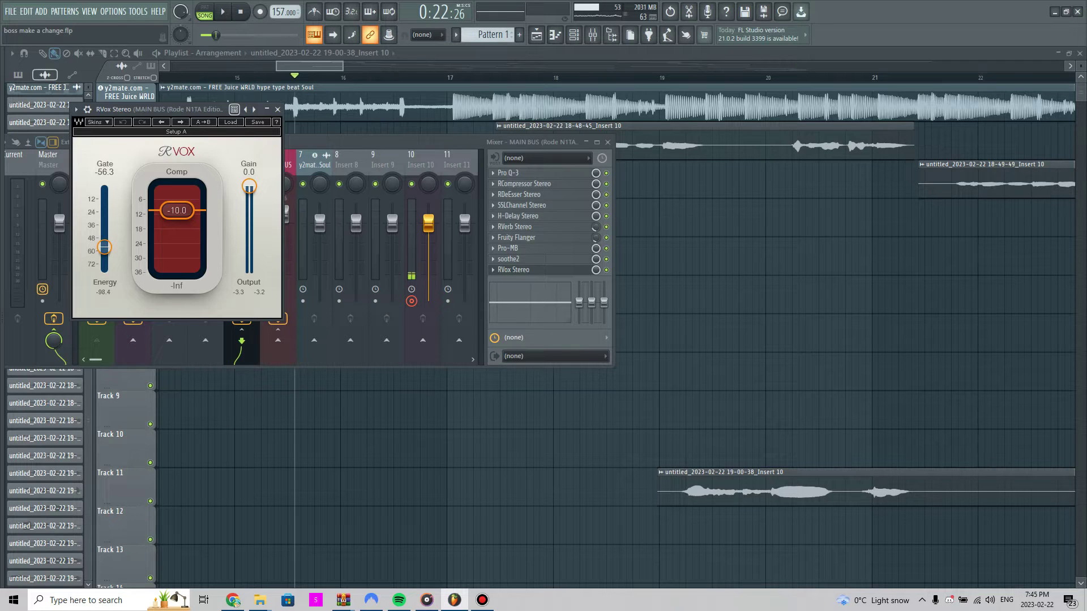
left_click(277, 109)
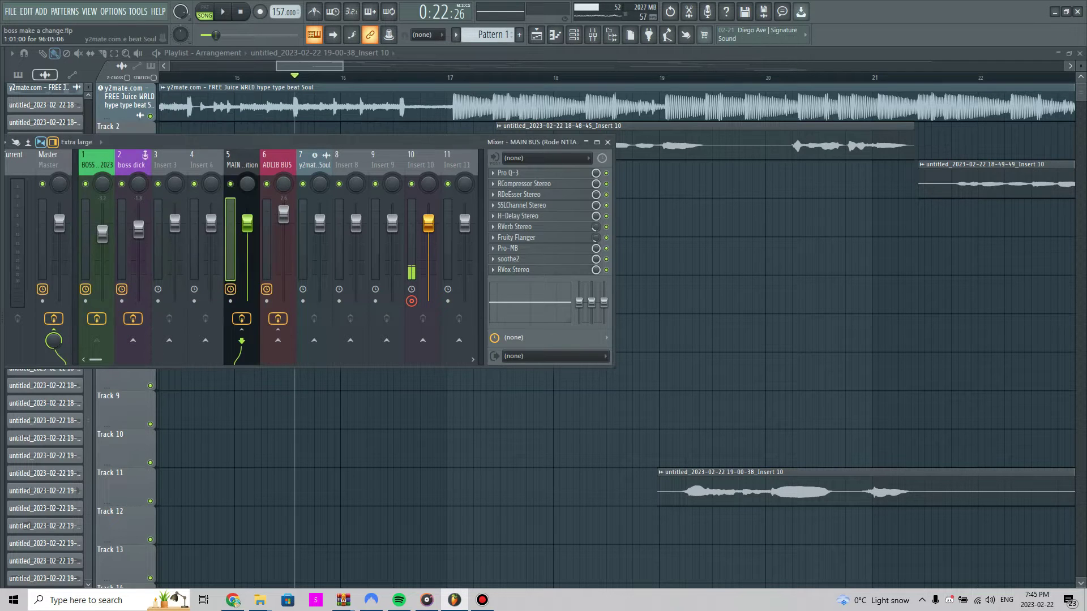
Examine Pro-MB on the ADLIB BUS mixer track and look through its preset categories without loading one.
left_click(277, 166)
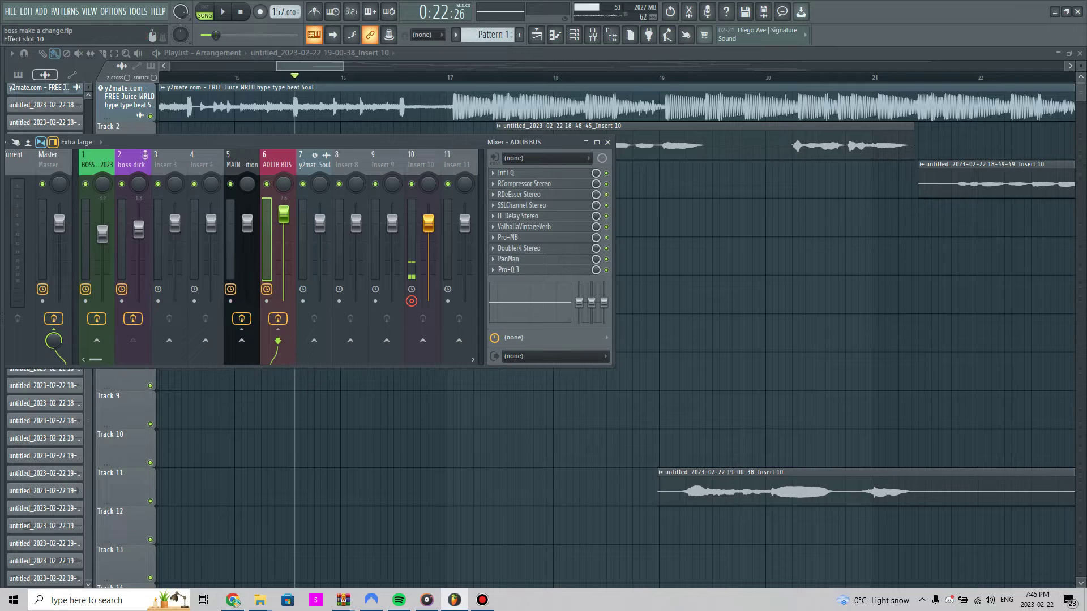
left_click(509, 237)
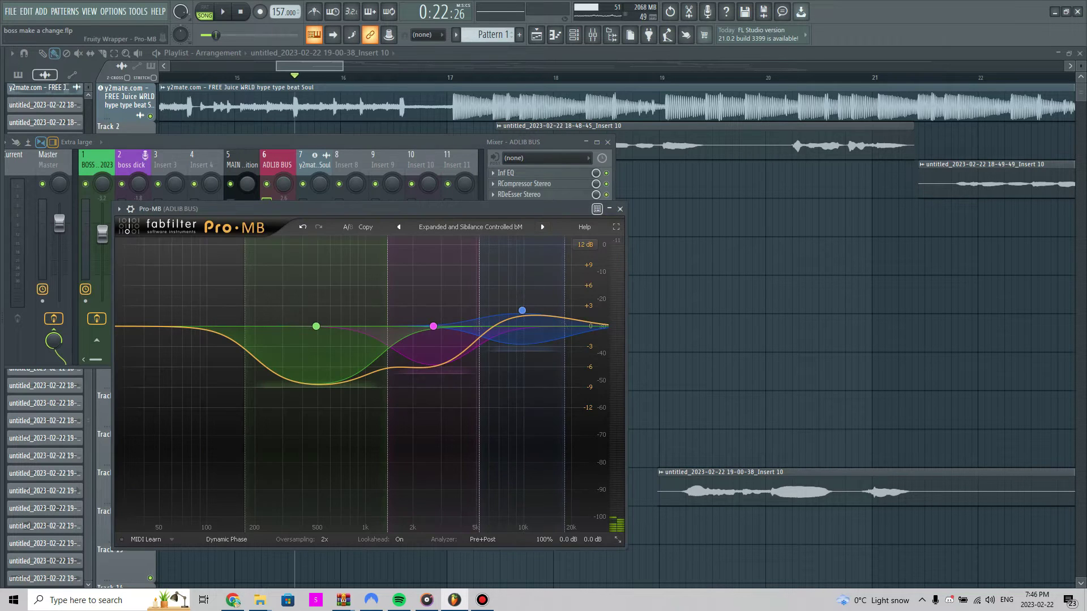
left_click_drag(390, 211, 334, 190)
left_click(413, 208)
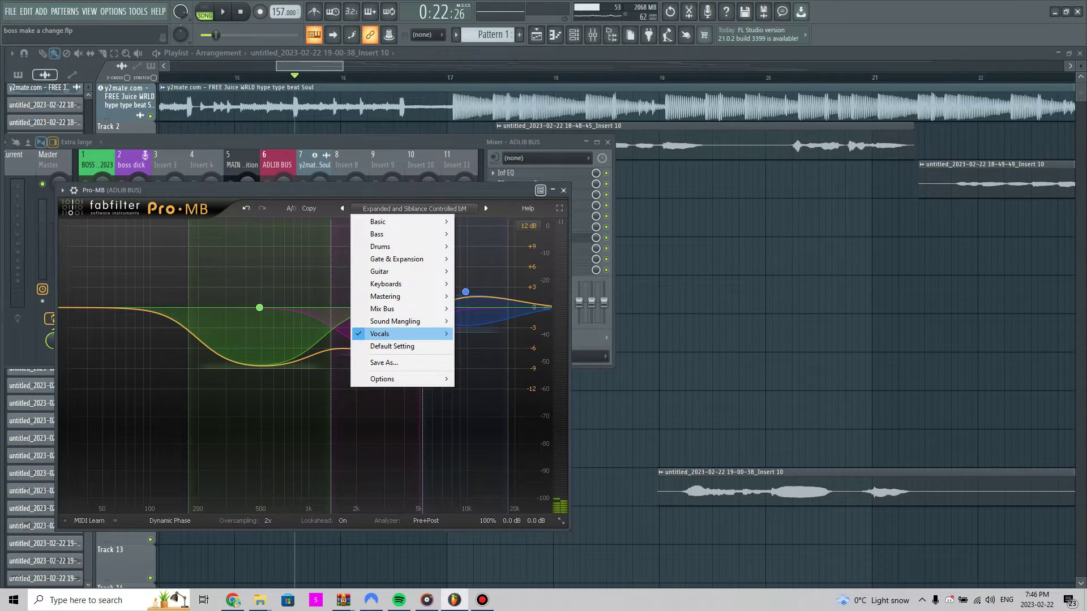
mouse_move(402, 333)
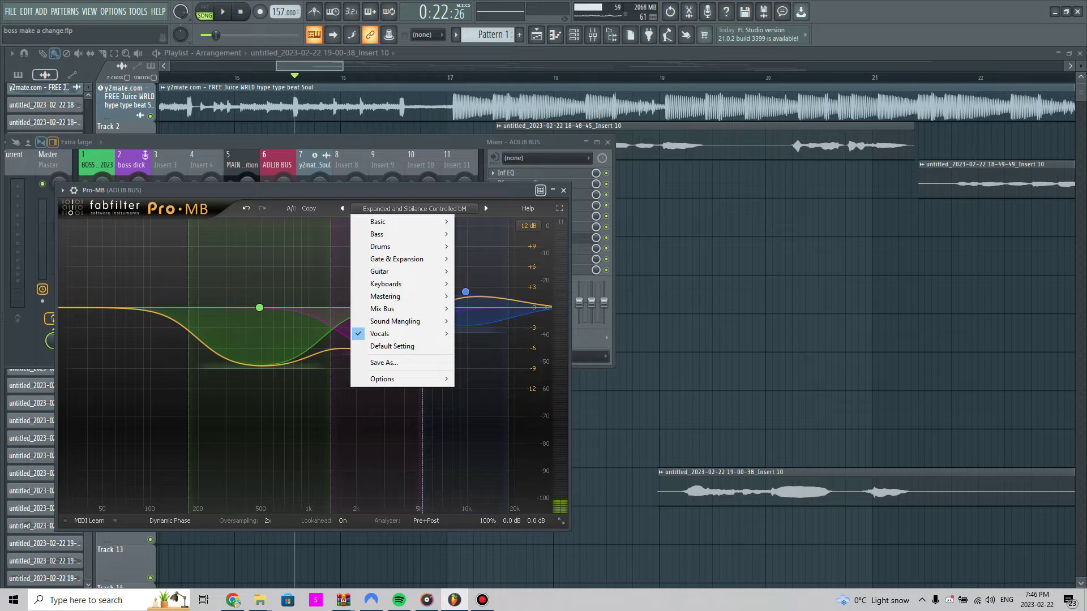
key("Escape")
left_click(563, 190)
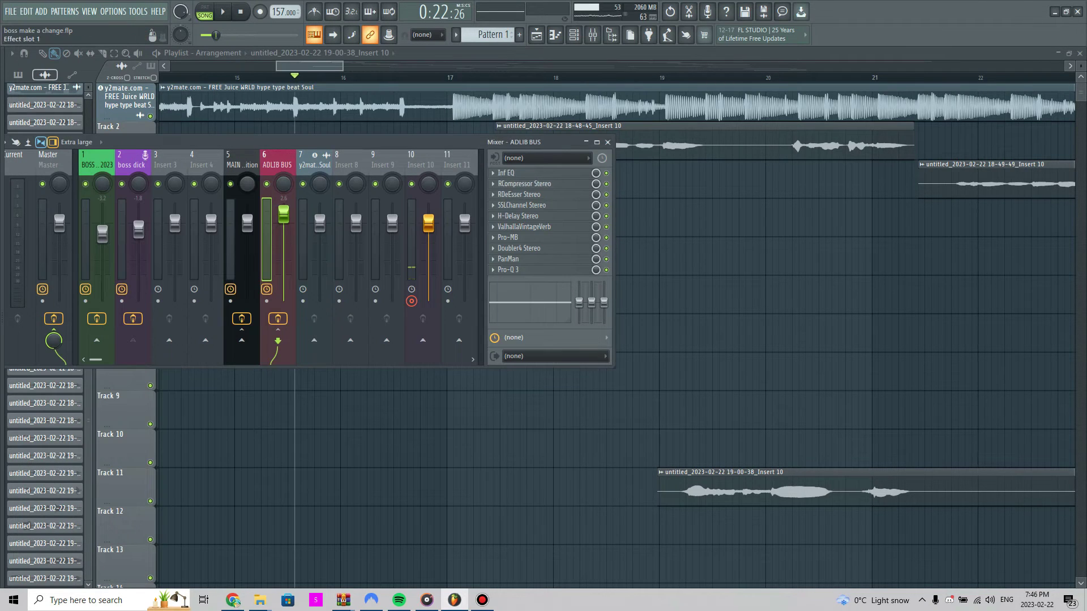
Examine the Inf EQ curve and the RCompressor settings on the ADLIB BUS, closing each plugin.
left_click(527, 173)
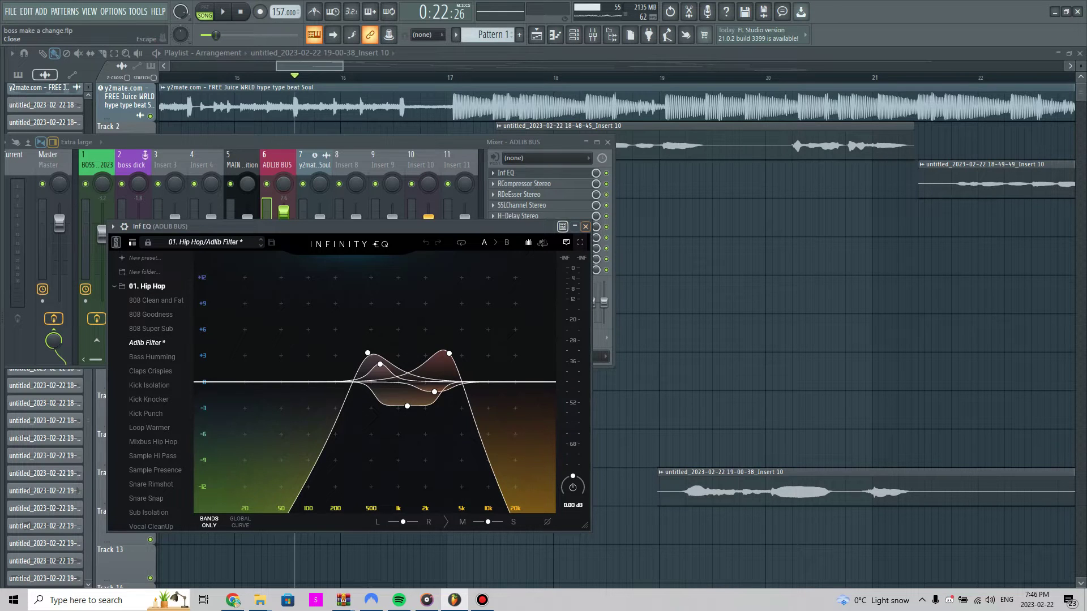
left_click(586, 226)
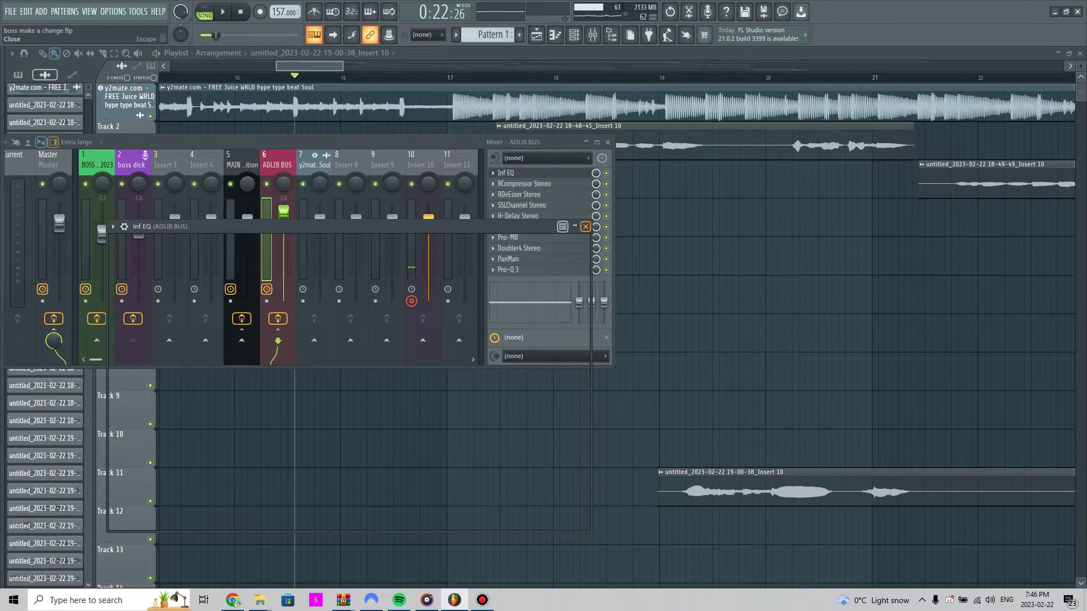
left_click(524, 184)
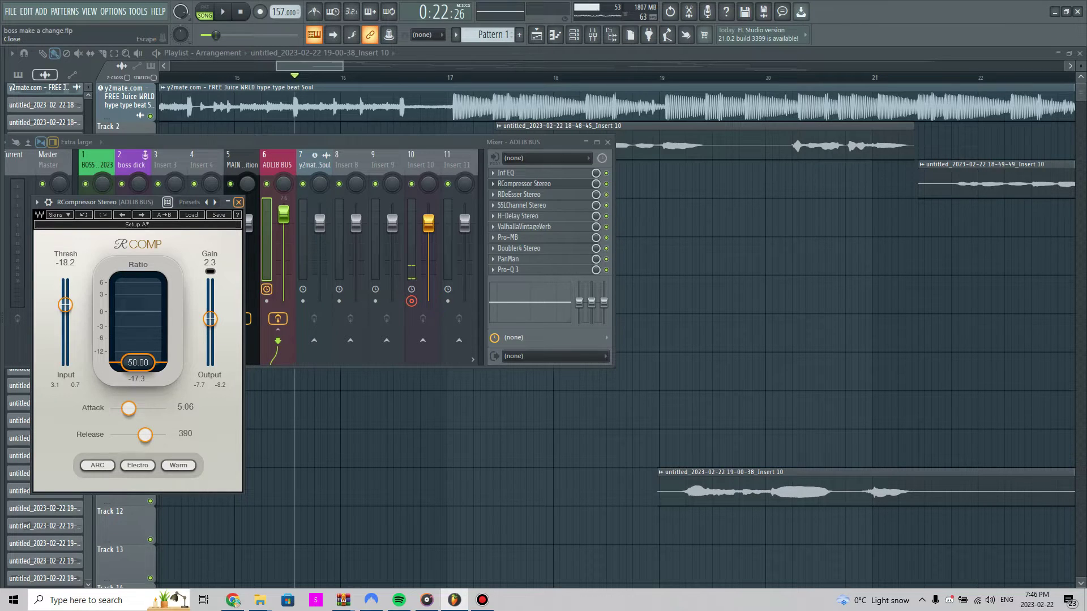
left_click(239, 202)
Locate the Celine Voc preset among the SSLChannel factory presets on the ADLIB BUS, and close the plugin without loading anything.
left_click(521, 205)
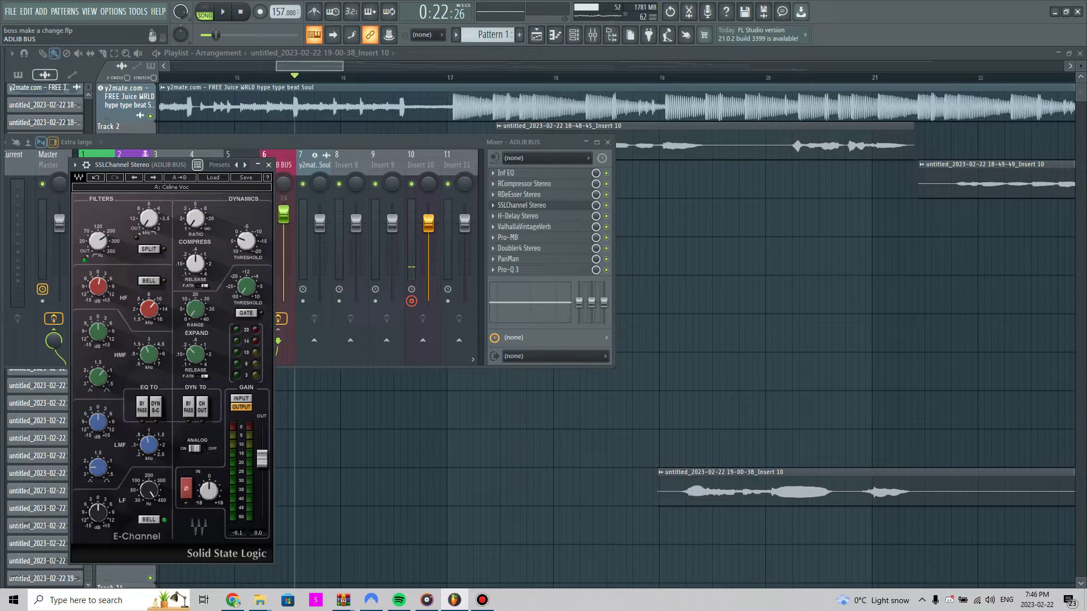
right_click(199, 451)
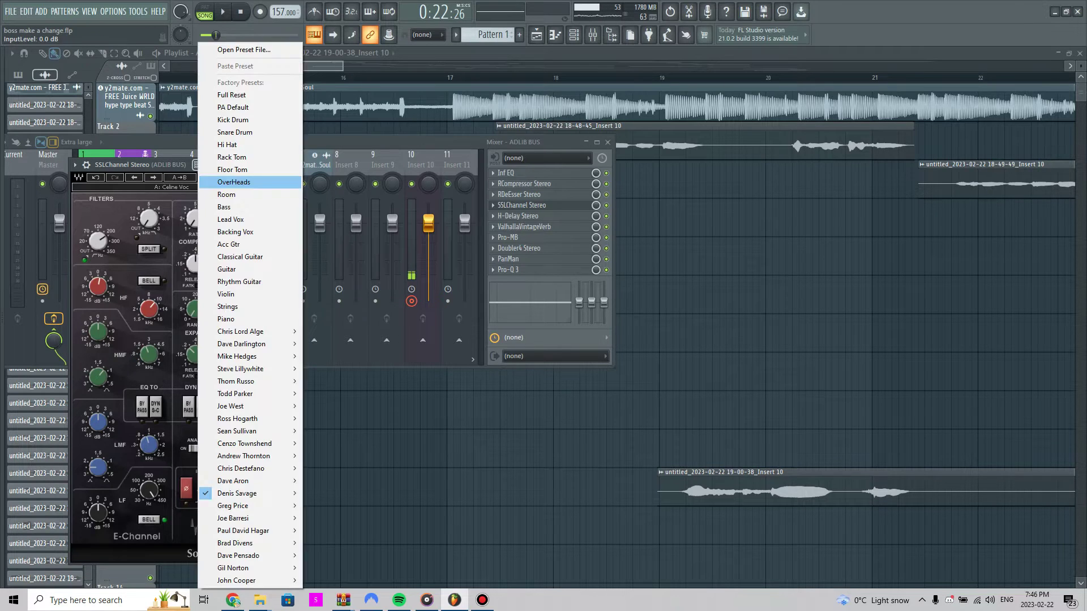
mouse_move(249, 493)
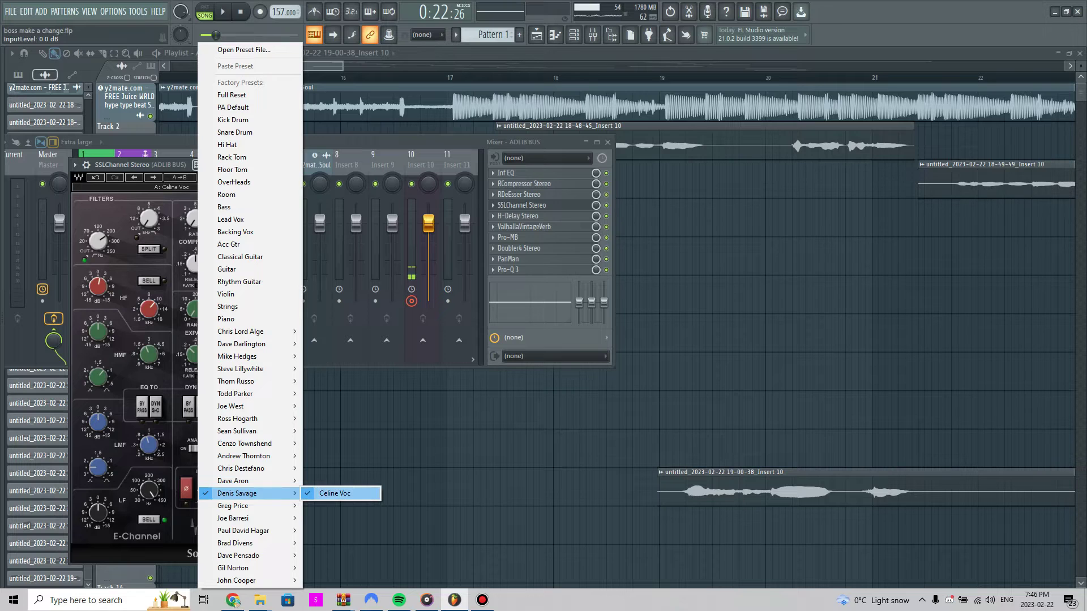
left_click(399, 447)
left_click(522, 205)
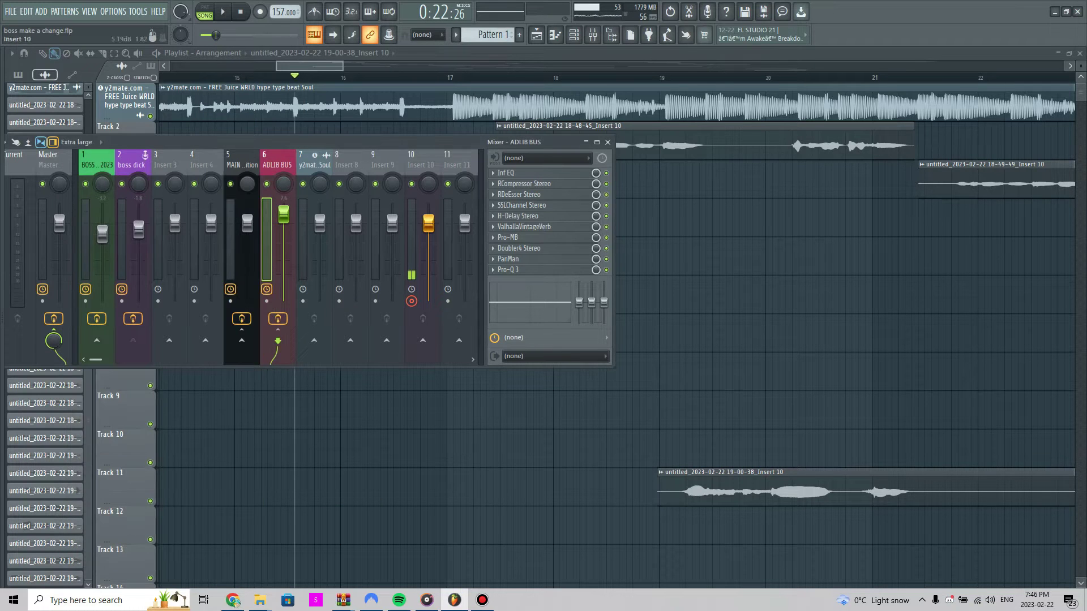
Examine the ValhallaVintageVerb mix, decay, damping and EQ settings on the ADLIB BUS, repositioning its window, and close it.
left_click(524, 227)
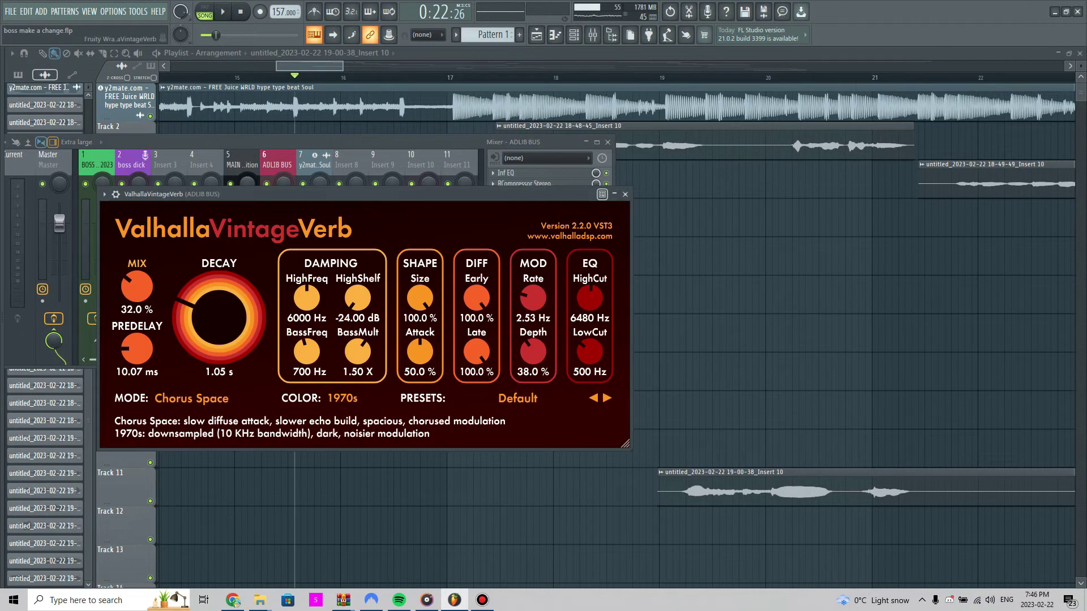
left_click_drag(317, 175, 428, 174)
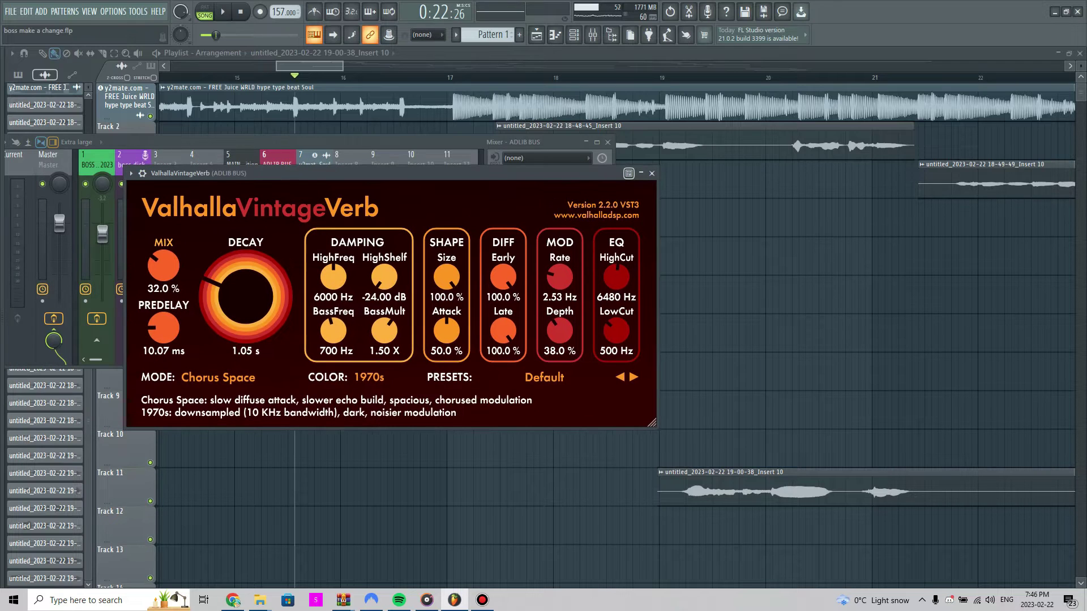
left_click_drag(362, 173, 375, 133)
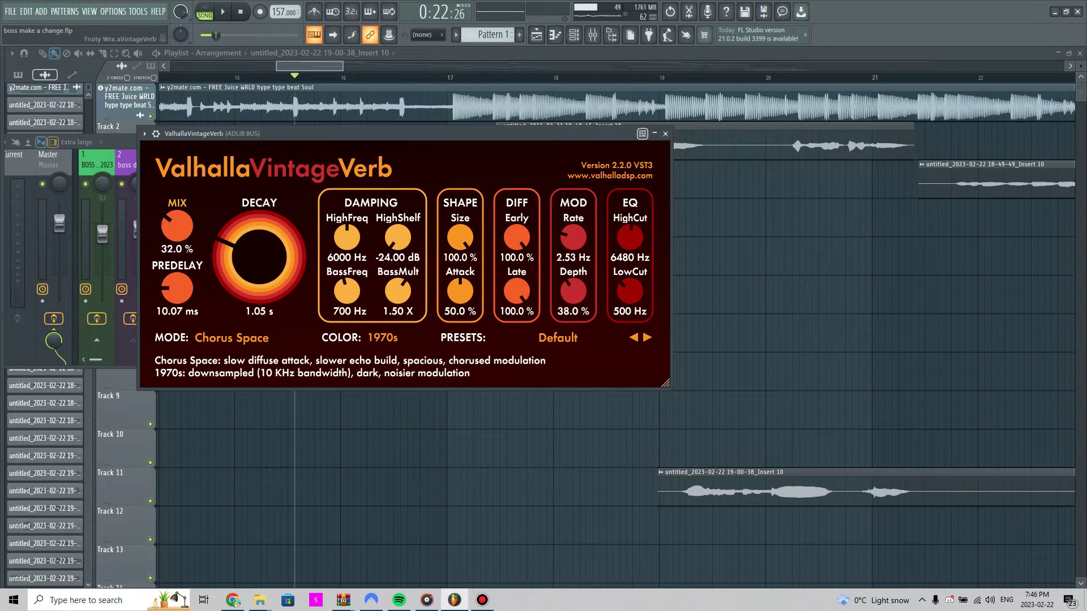
left_click_drag(623, 134, 672, 121)
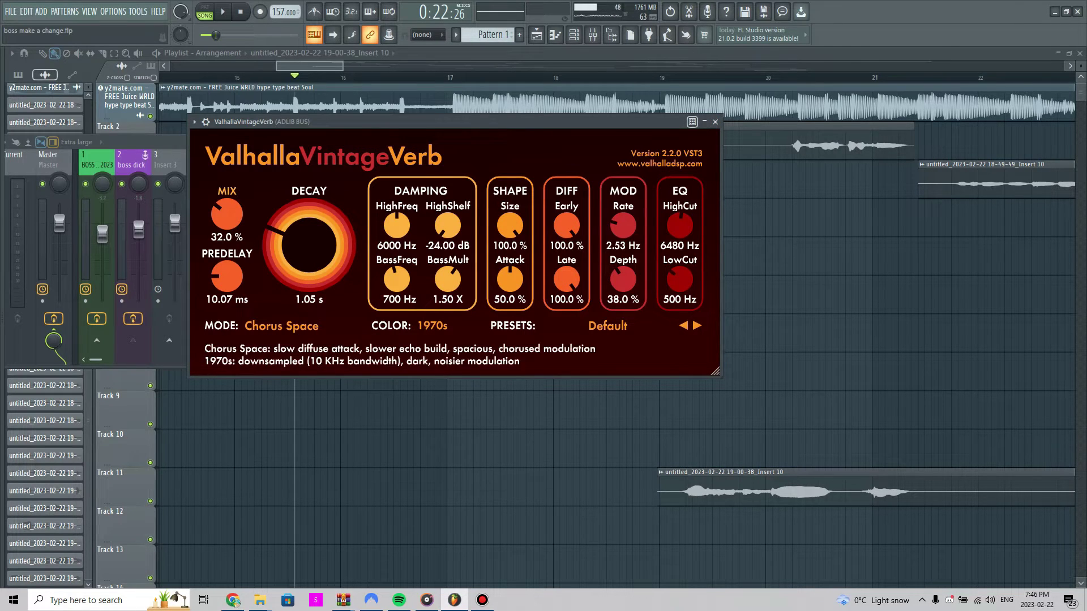
left_click(714, 121)
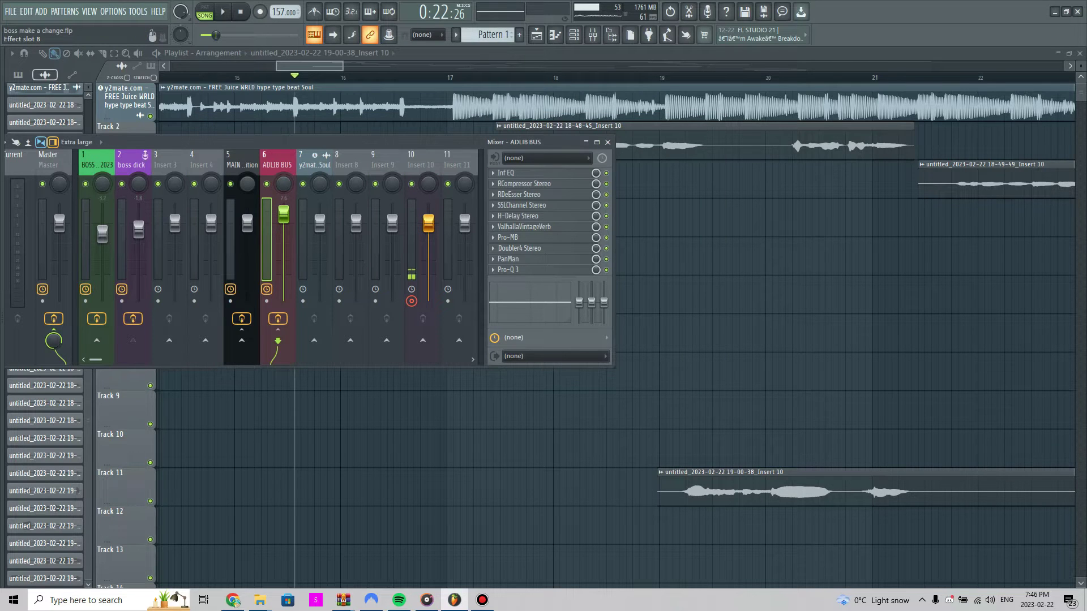
Review the Pro-MB bands again and examine the Doubler4 voice settings on the ADLIB BUS, closing each plugin.
left_click(508, 238)
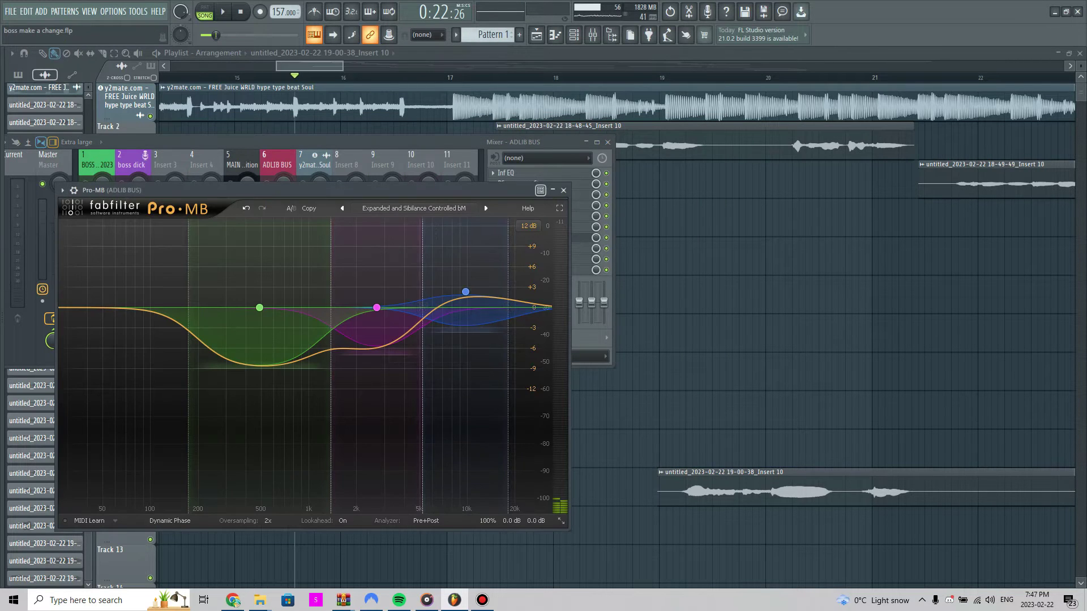
left_click(563, 190)
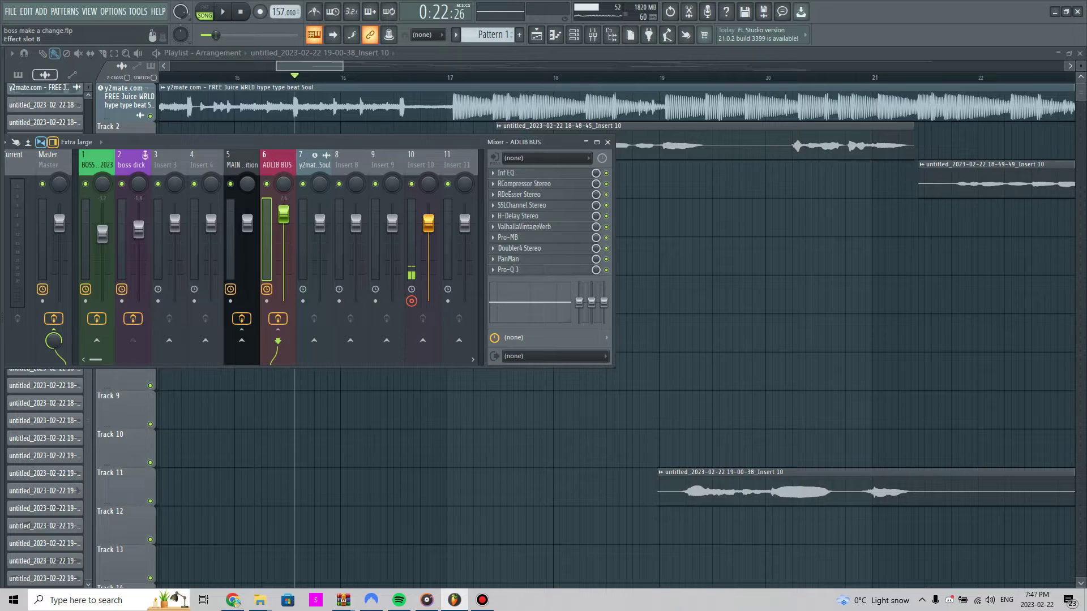
left_click(519, 248)
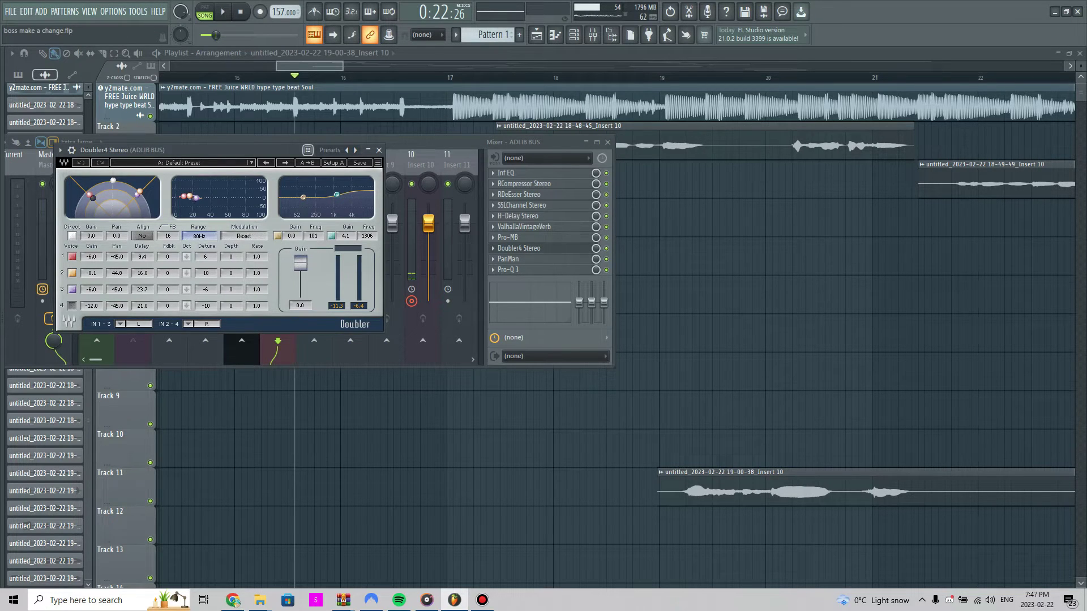
left_click(379, 150)
Examine the PanMan panning modes, keeping LFO, and the Pro-Q 3 curve on the ADLIB BUS, closing each plugin.
left_click(508, 259)
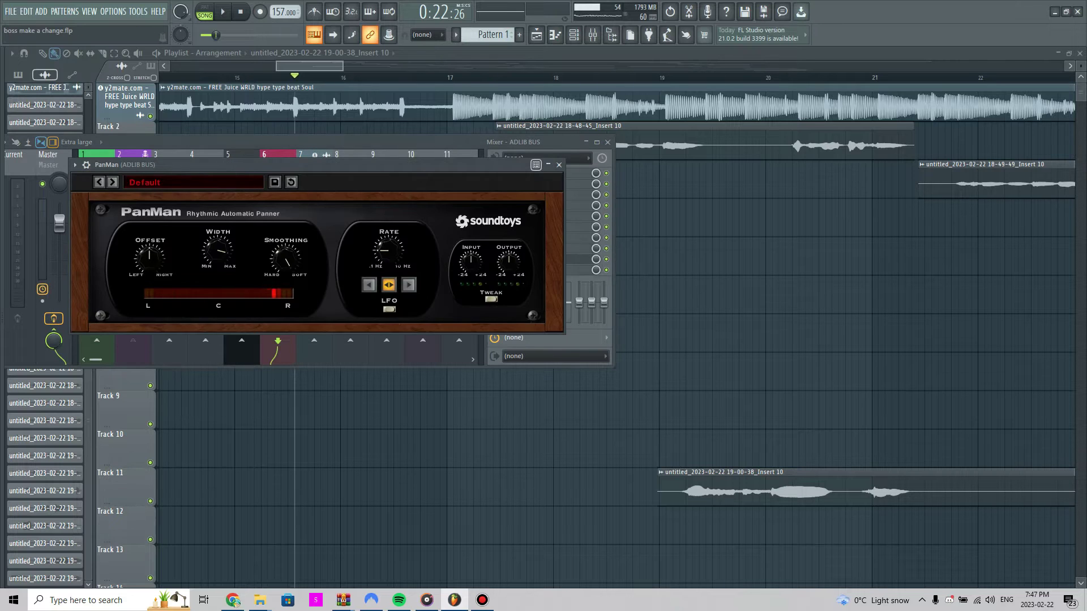
left_click_drag(170, 164, 197, 152)
left_click(415, 289)
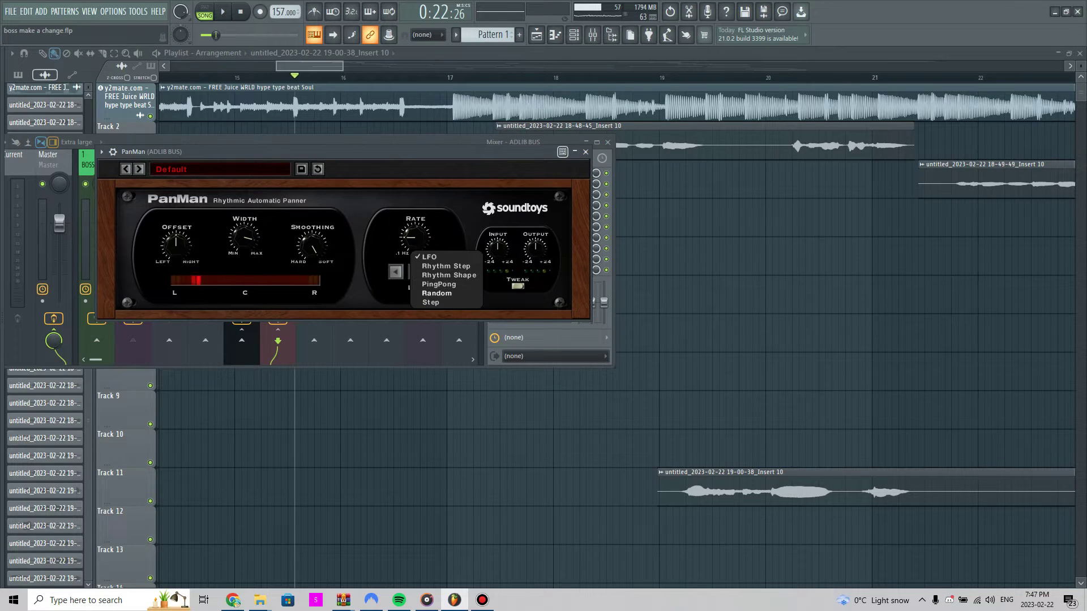
left_click(430, 257)
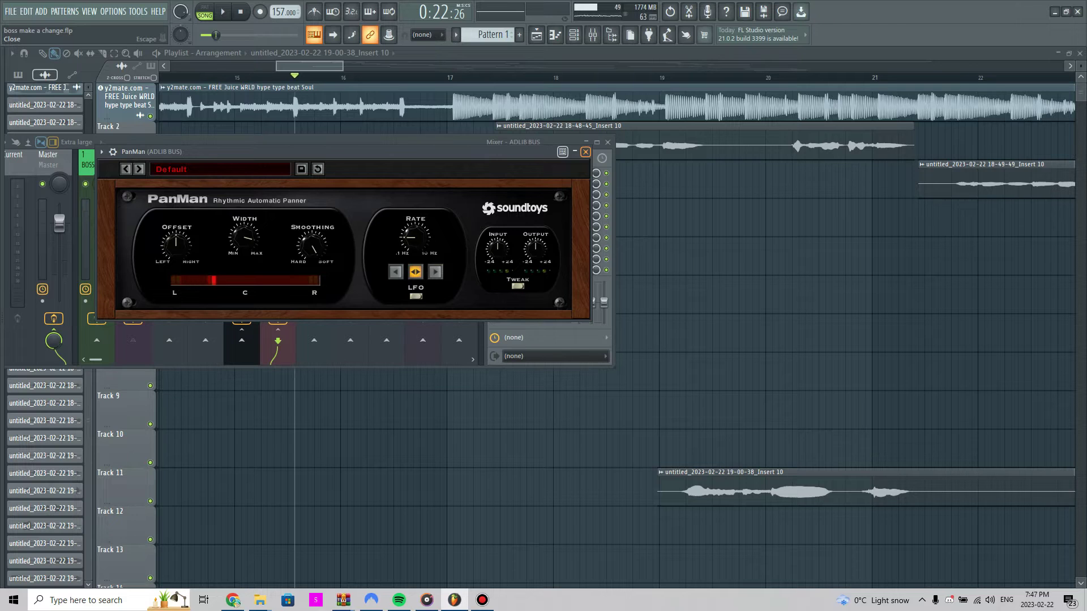
left_click(585, 152)
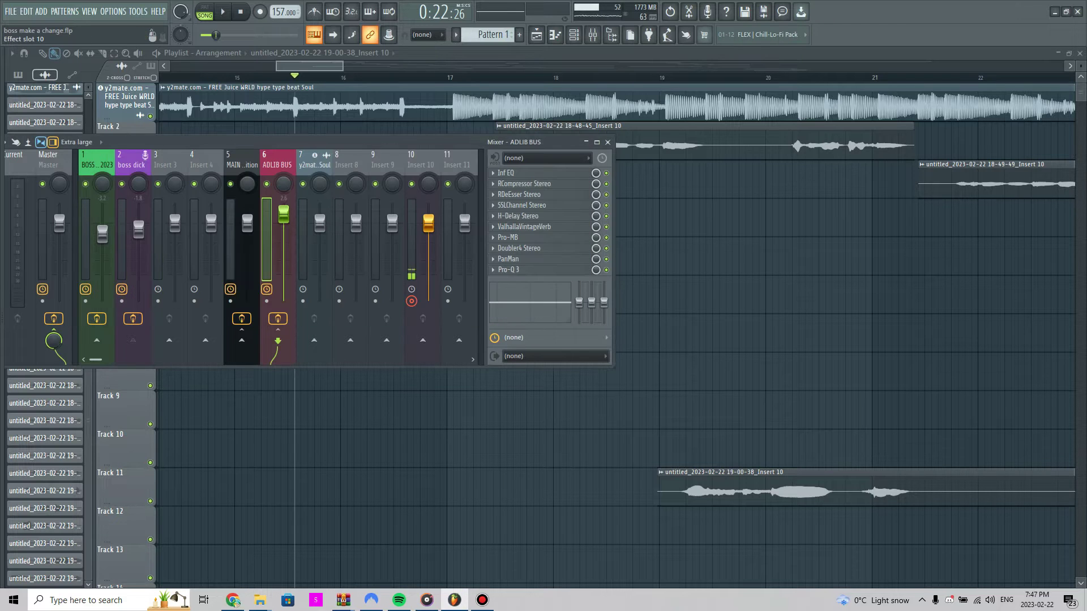
left_click(508, 269)
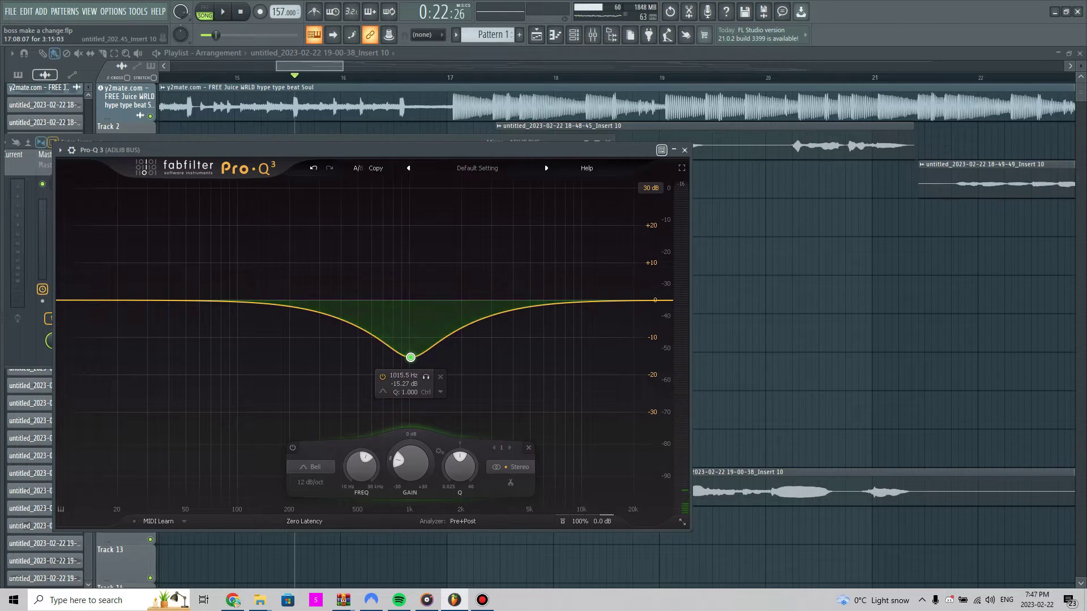
left_click(685, 150)
Select the BOSS VOX 2023 track, reposition the mixer, and examine its NS1 noise suppressor level before closing the plugin.
left_click(233, 243)
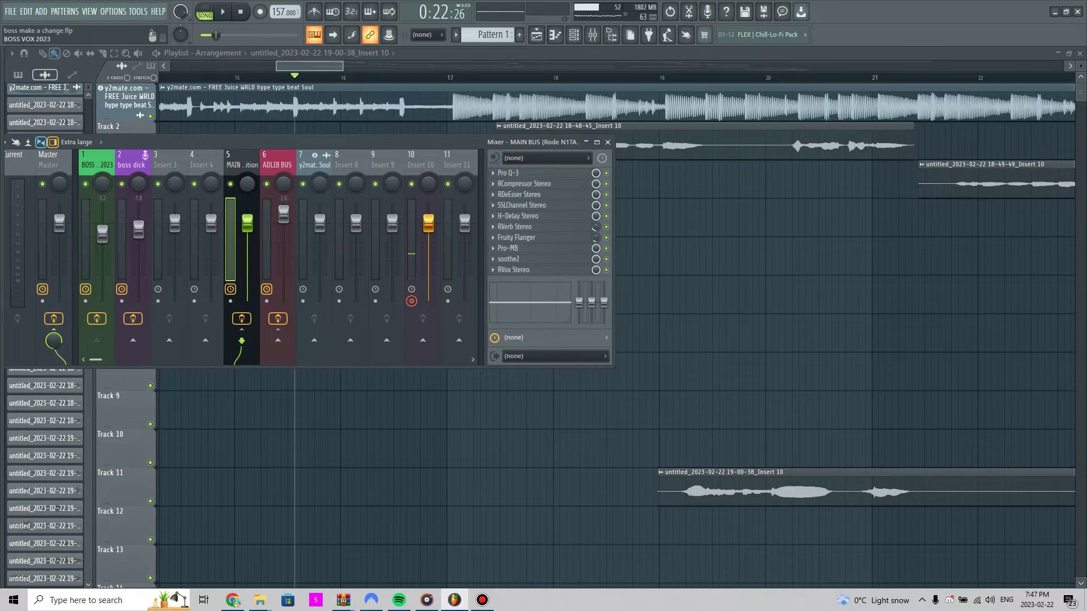
left_click(89, 243)
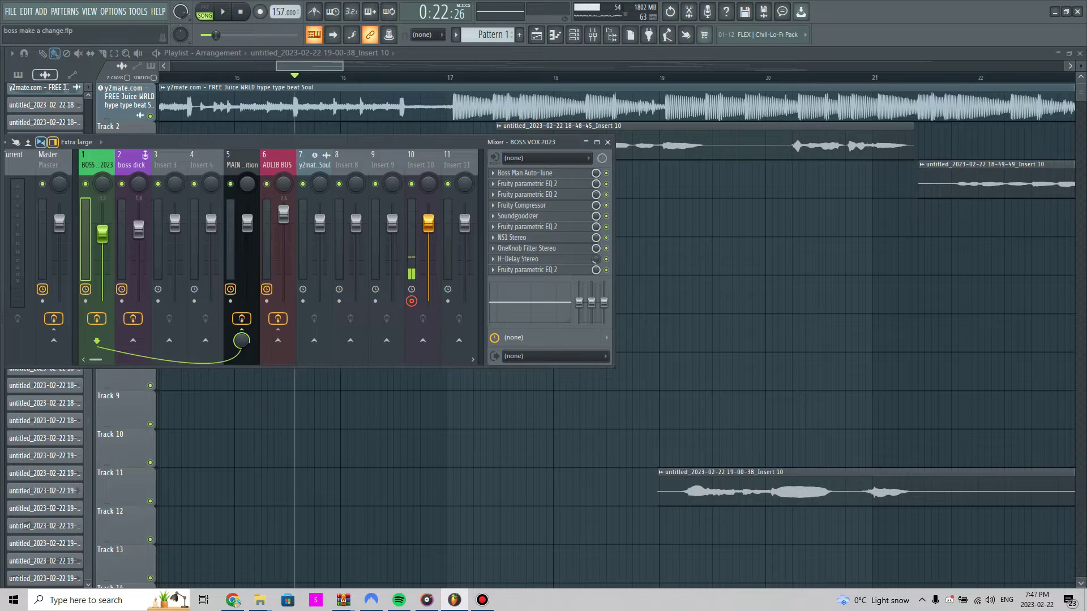
left_click_drag(527, 142, 543, 119)
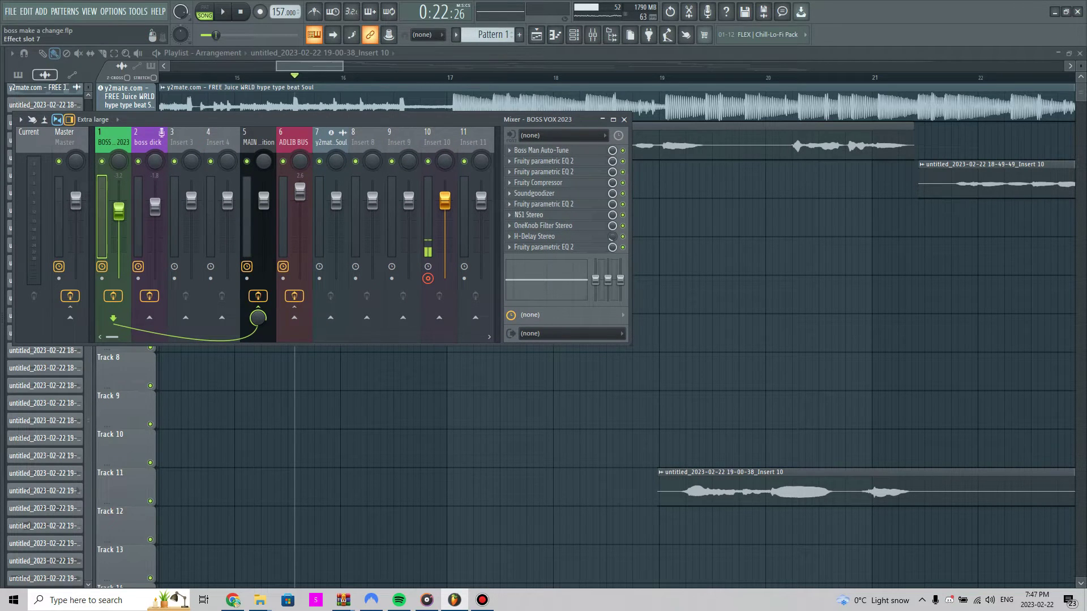
left_click(537, 214)
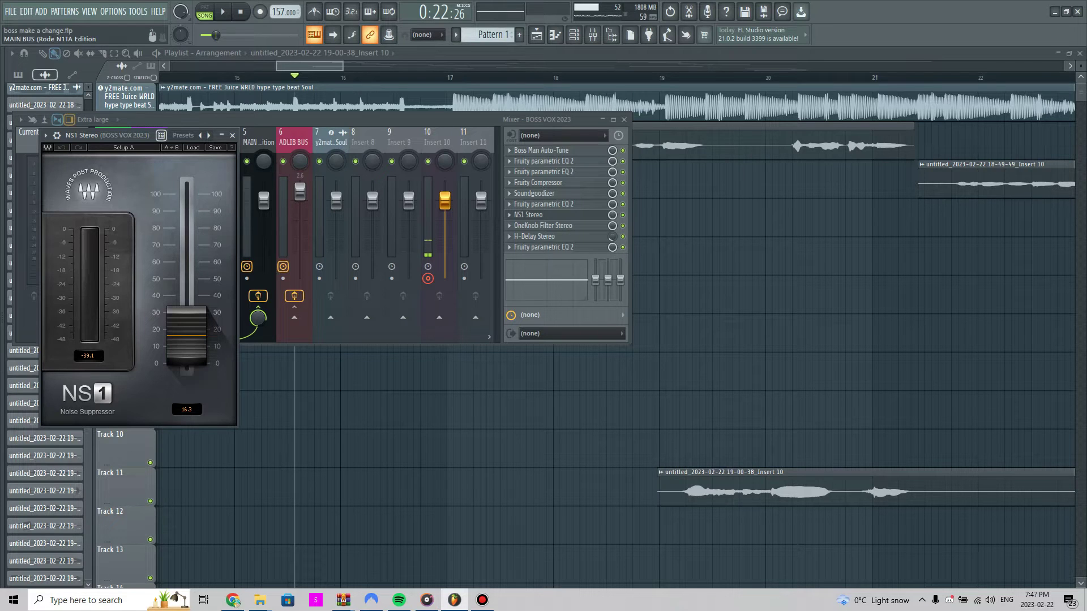
left_click(233, 136)
Examine the OneKnob Filter setting on BOSS VOX 2023, repositioning its window, and close it.
left_click(538, 225)
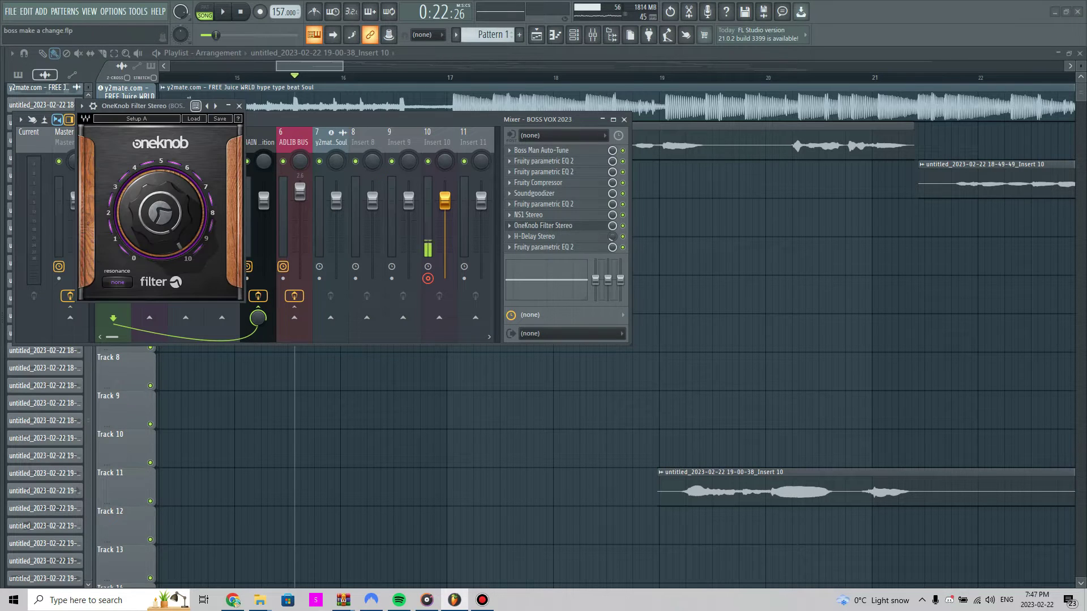
left_click_drag(154, 106, 206, 107)
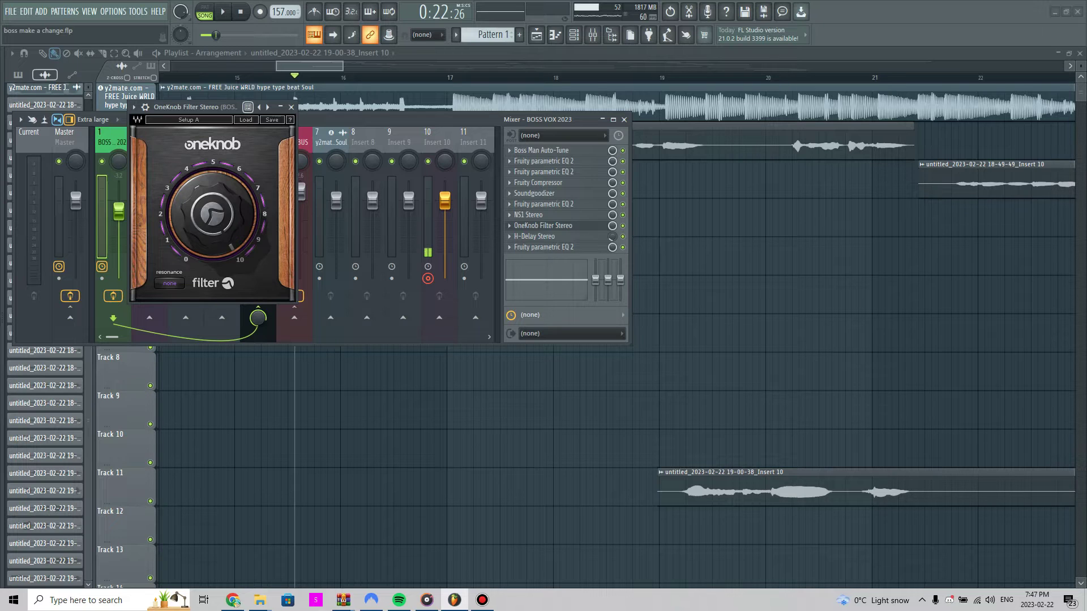
left_click(542, 226)
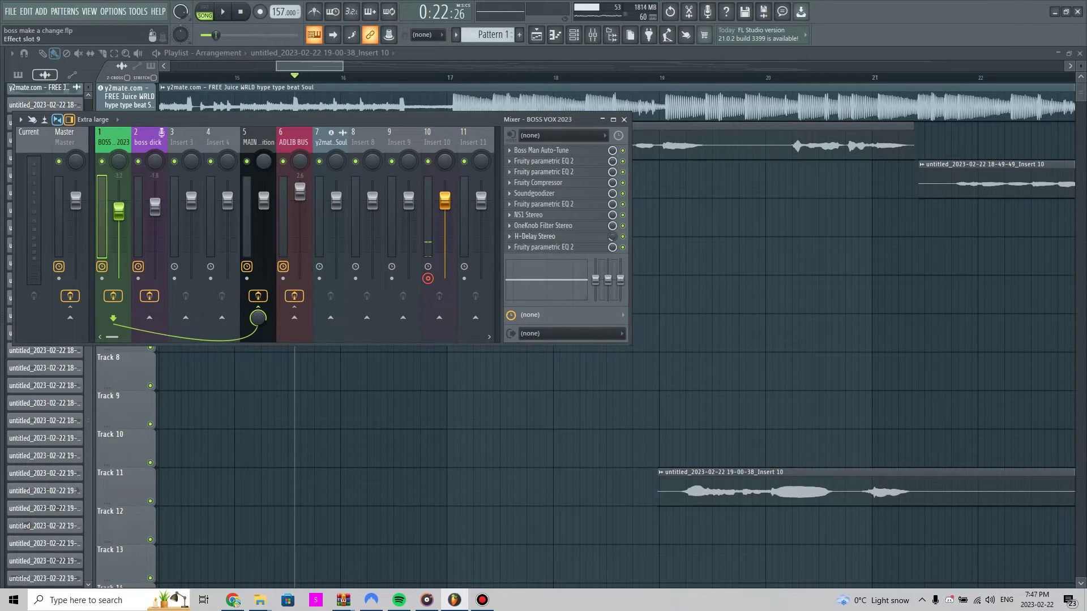
Locate the Rap Vox preset among the H-Delay Modulation factory presets on BOSS VOX 2023, and close the plugin without loading anything.
left_click(534, 236)
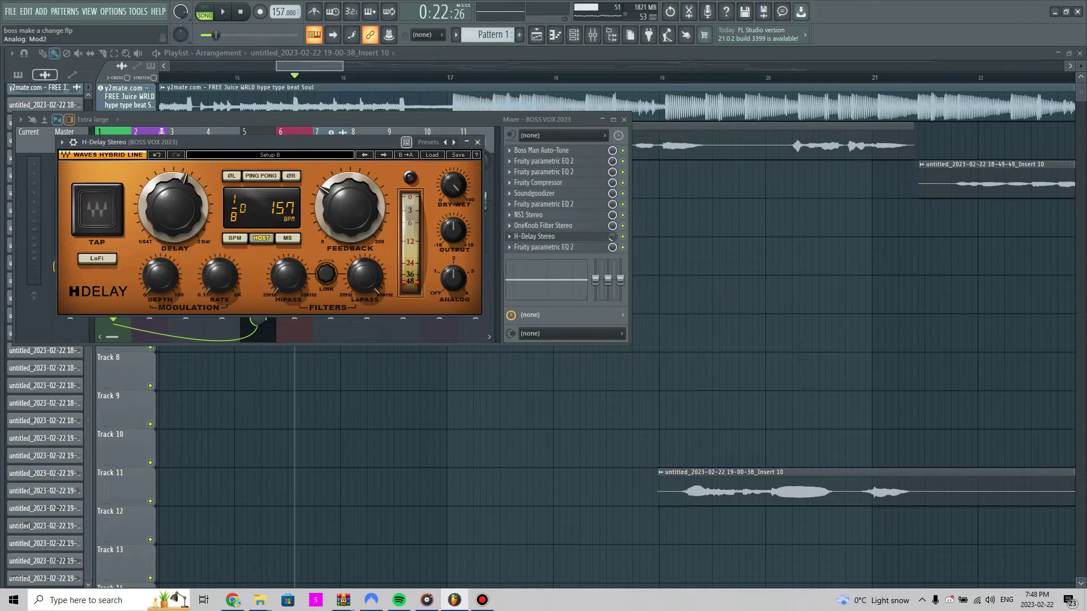
left_click(431, 154)
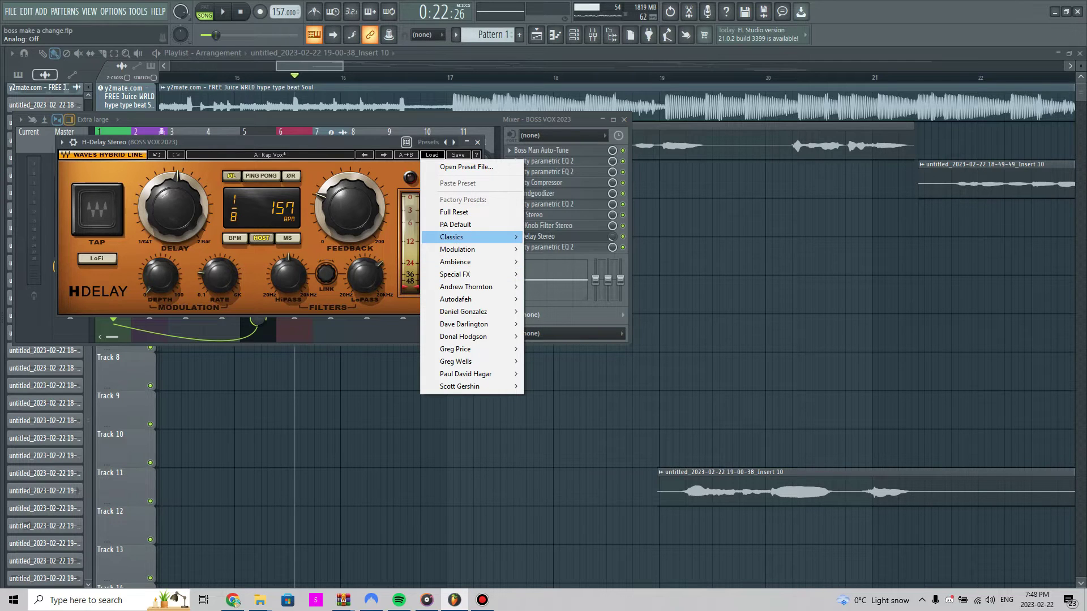
mouse_move(458, 249)
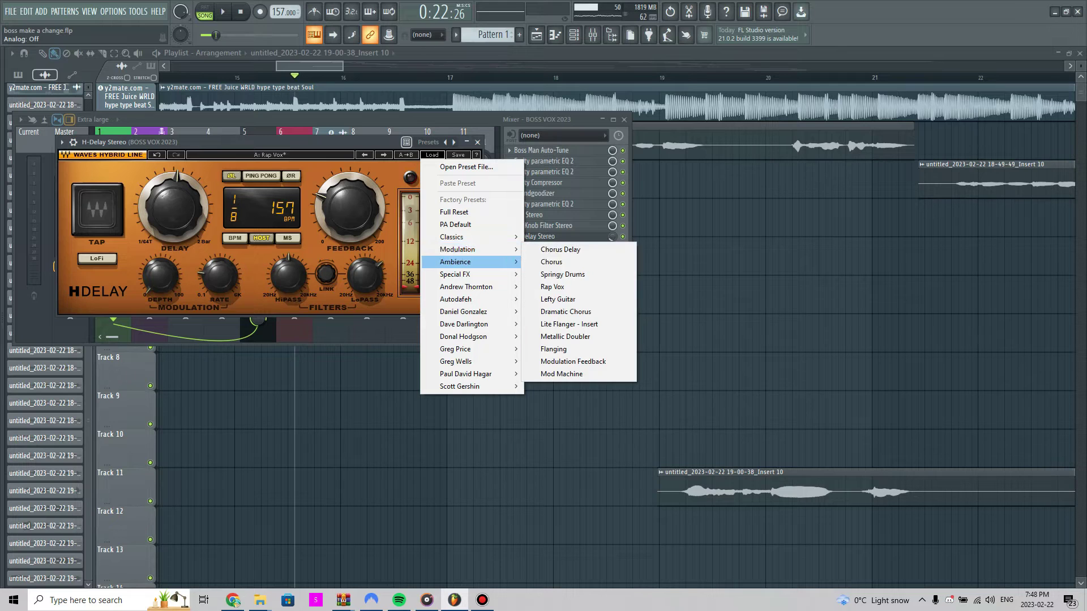
left_click(611, 237)
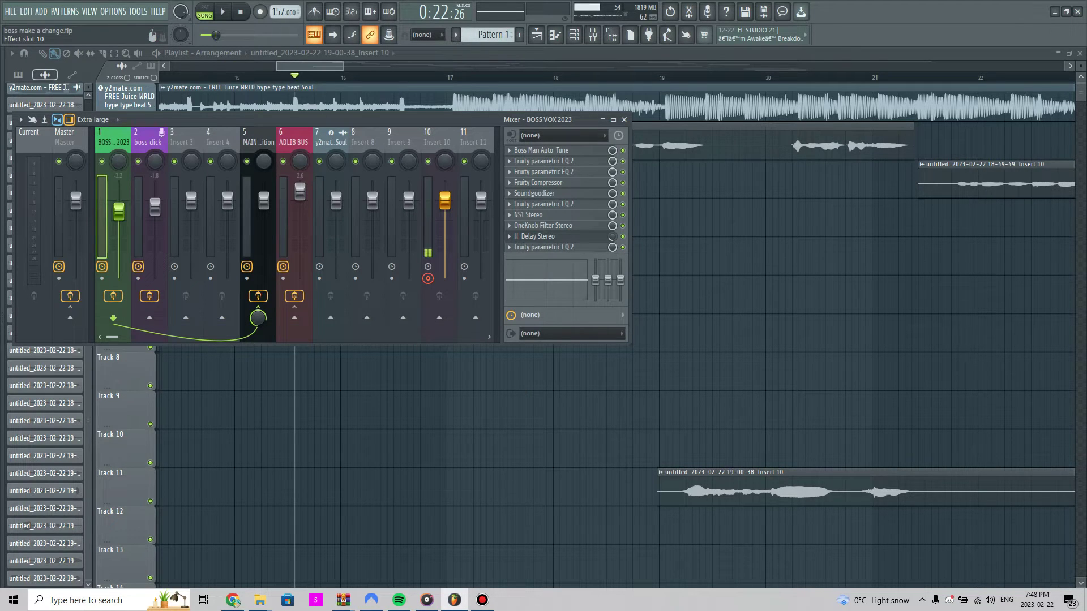
Select mixer track 2 and examine its Auto-Tune EFX and NS1 noise suppressor settings, closing each plugin.
left_click(259, 143)
left_click(148, 143)
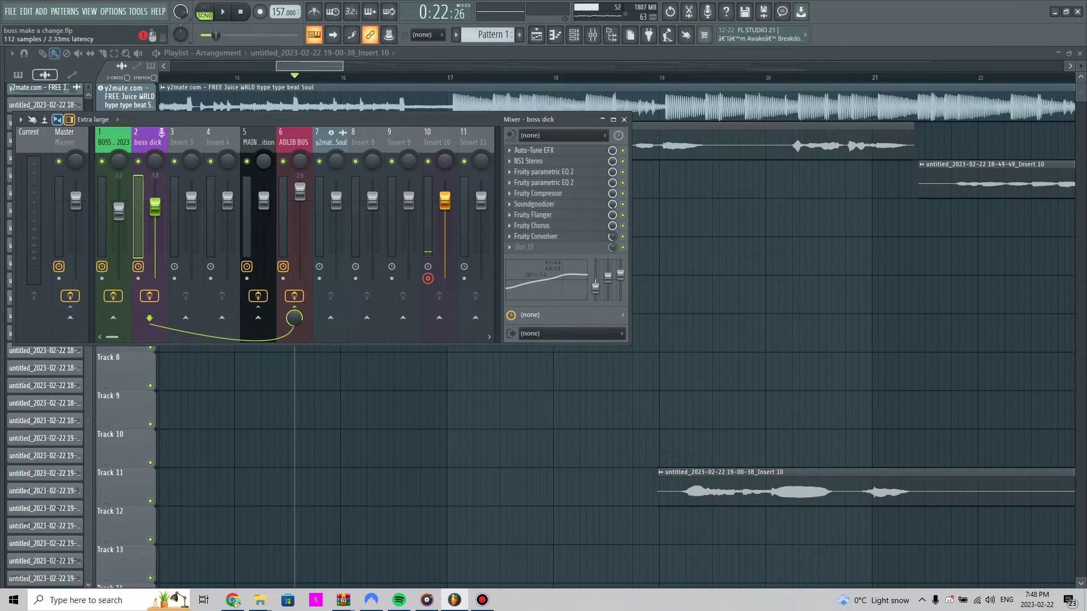
left_click(534, 150)
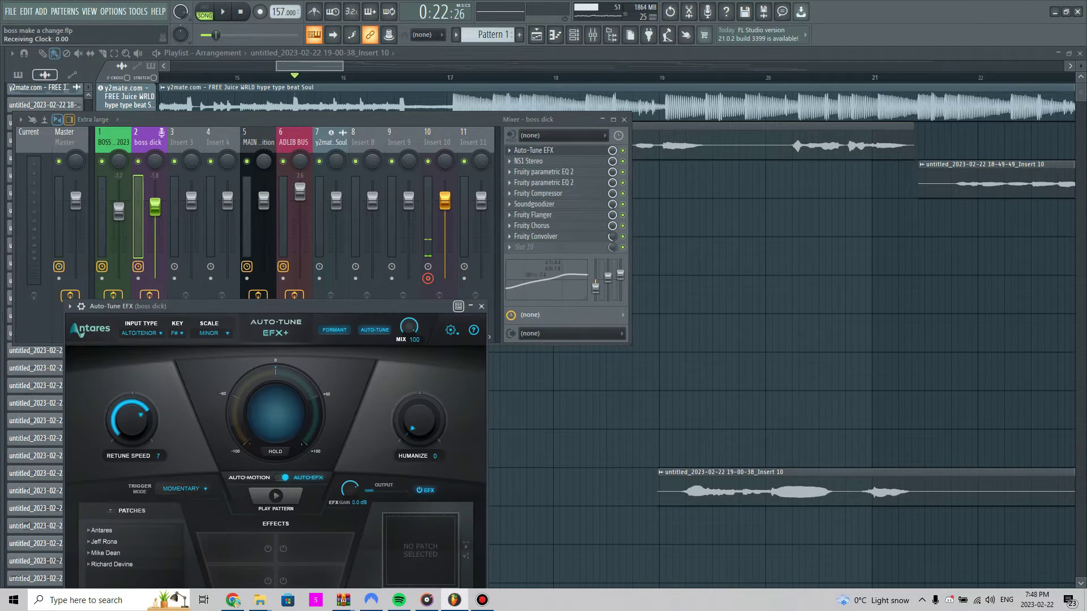
left_click(534, 151)
left_click(532, 160)
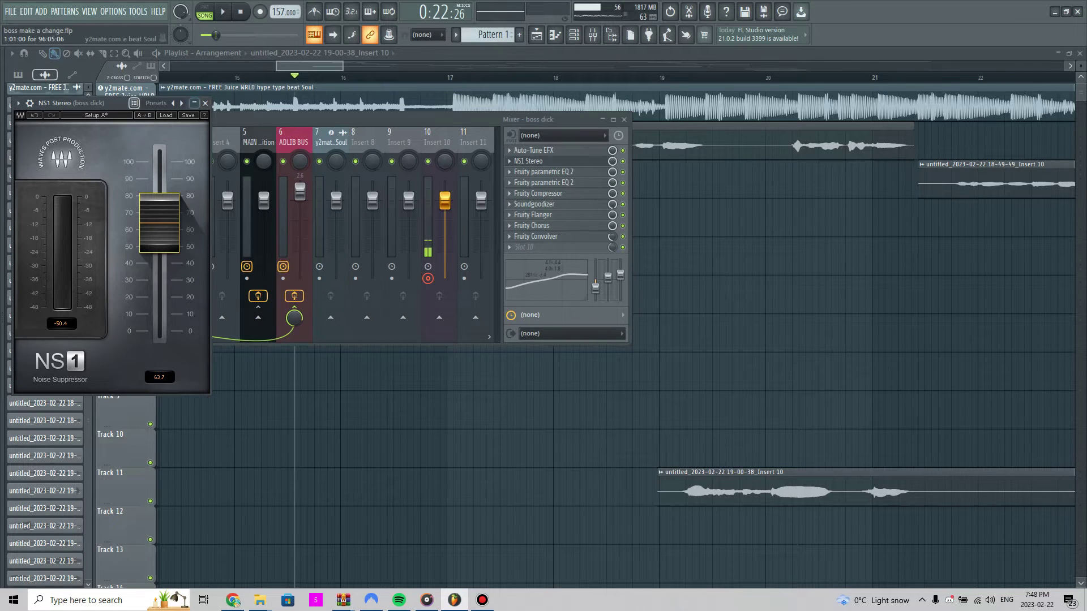
left_click(529, 161)
Examine the curves of both Fruity Parametric EQ 2 plugins on mixer track 2, closing each one.
left_click(538, 172)
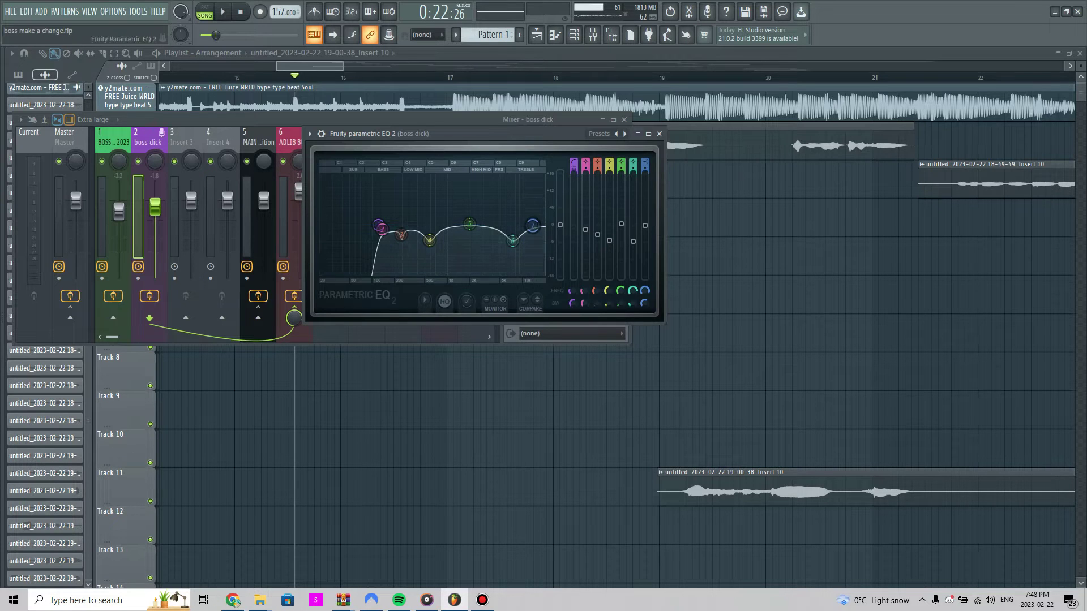
left_click(659, 134)
left_click(538, 182)
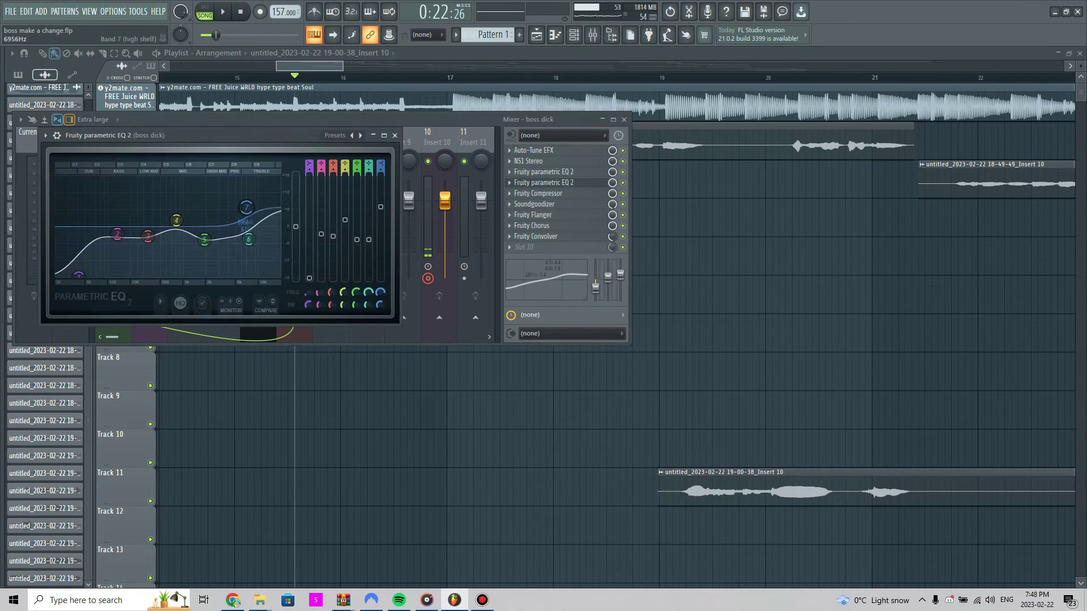
left_click(537, 182)
Examine the Fruity Compressor settings and the Soundgoodizer mode and amount on mixer track 2, closing each plugin.
left_click(537, 193)
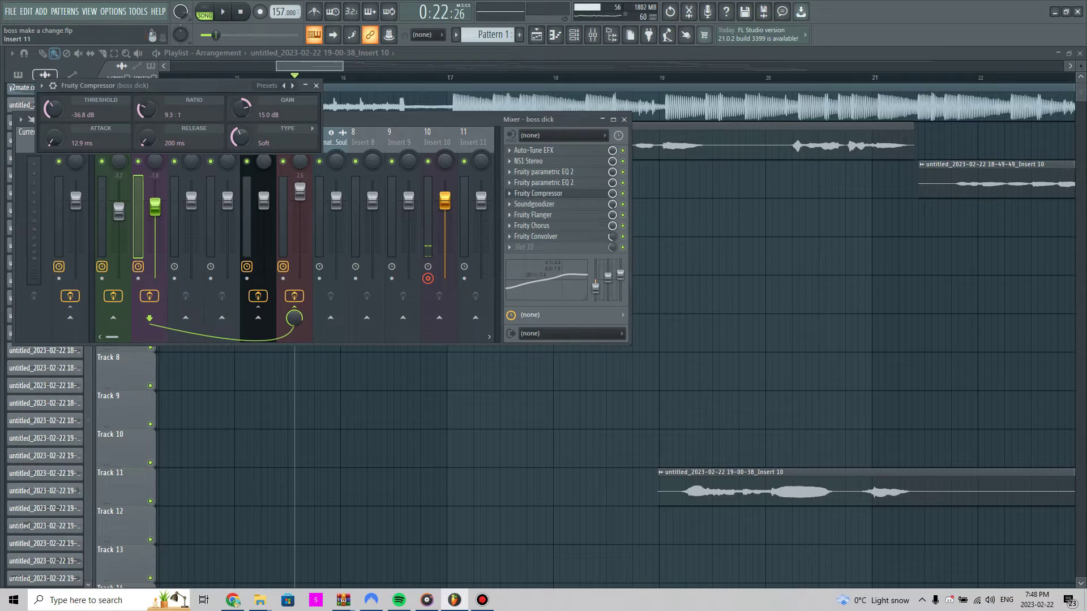
left_click(538, 193)
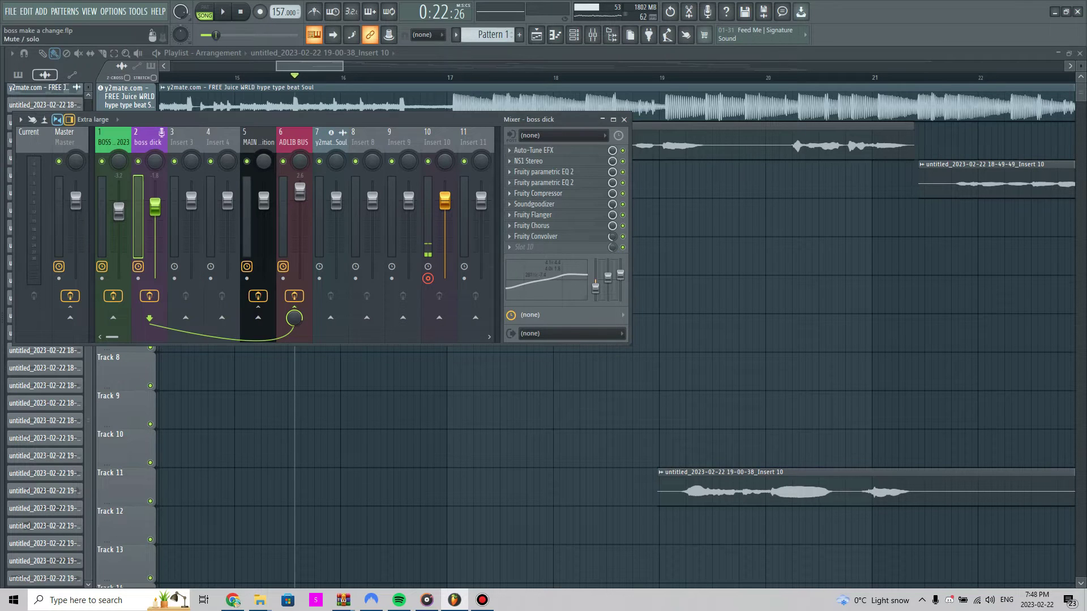
left_click(533, 204)
left_click(534, 204)
left_click(537, 193)
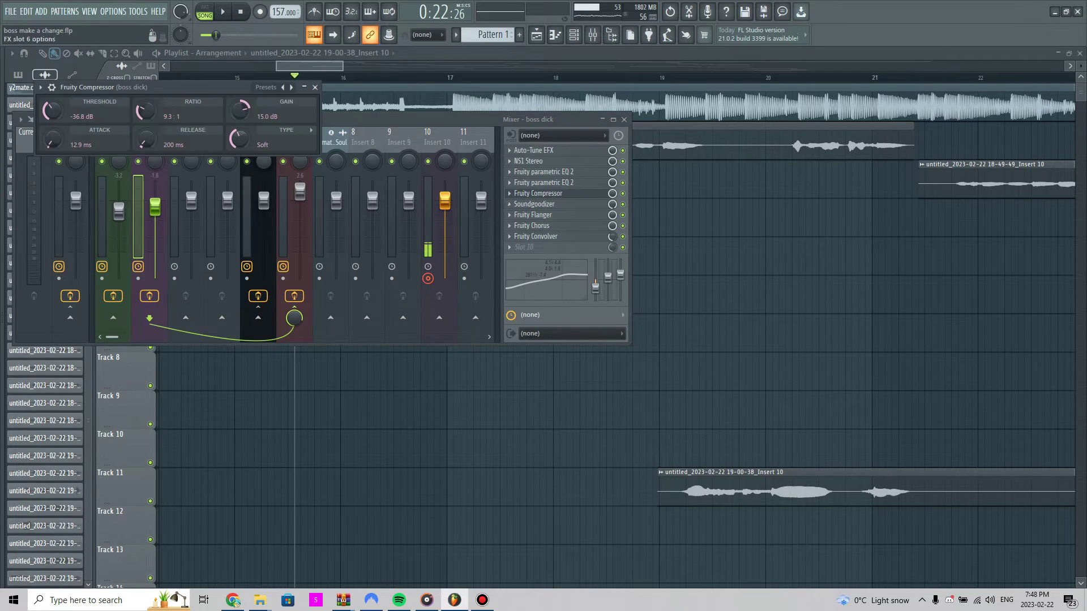
left_click(538, 193)
left_click(534, 204)
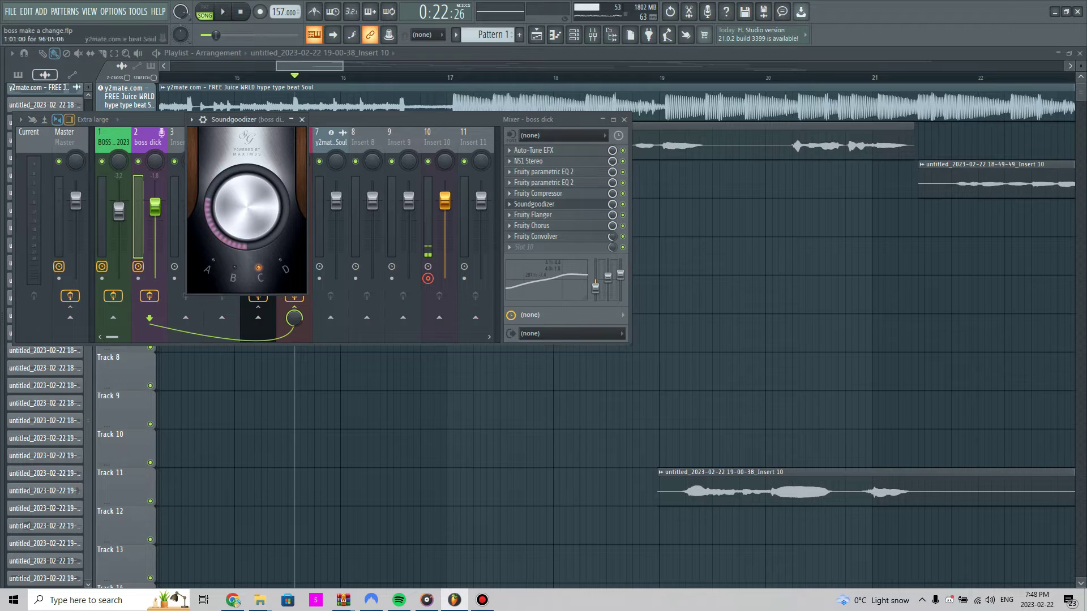
left_click(302, 119)
left_click(534, 203)
left_click(302, 120)
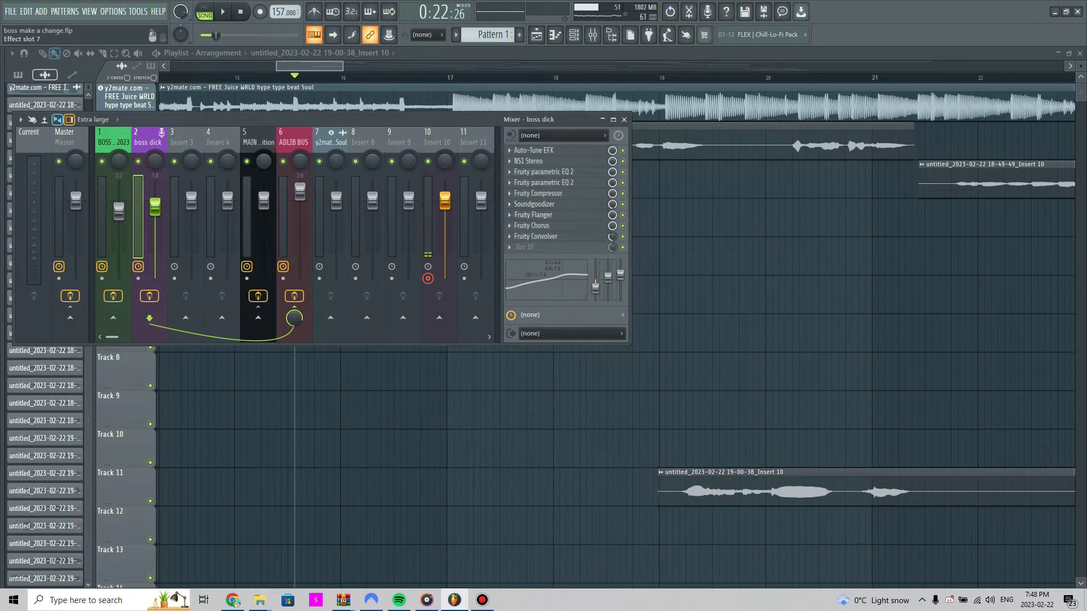
Load the Deep Flanger preset in Fruity Flanger on mixer track 2, and close the plugin.
left_click(533, 214)
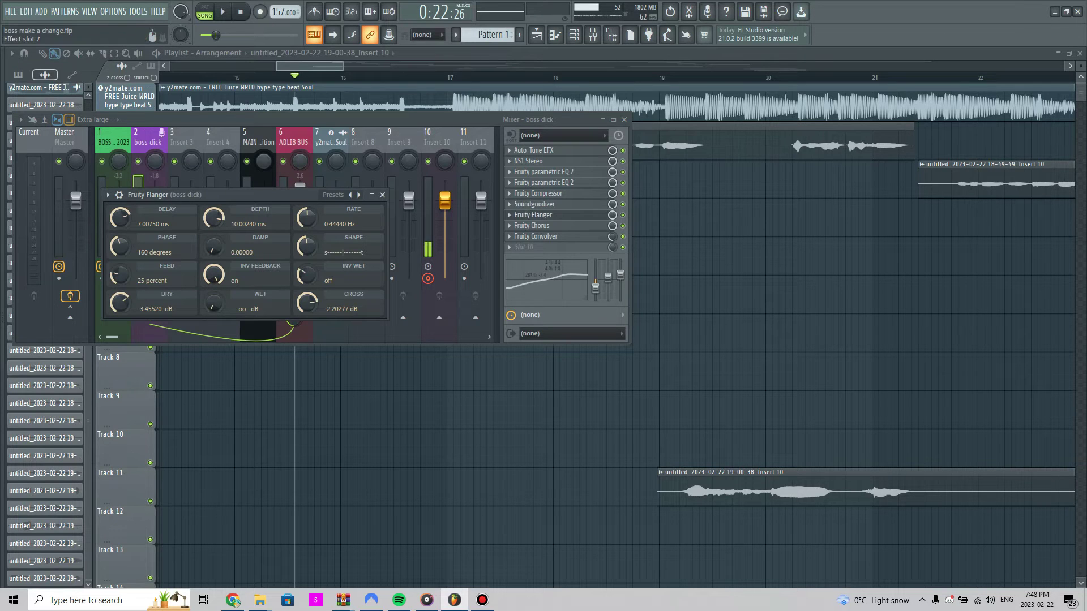
left_click(334, 195)
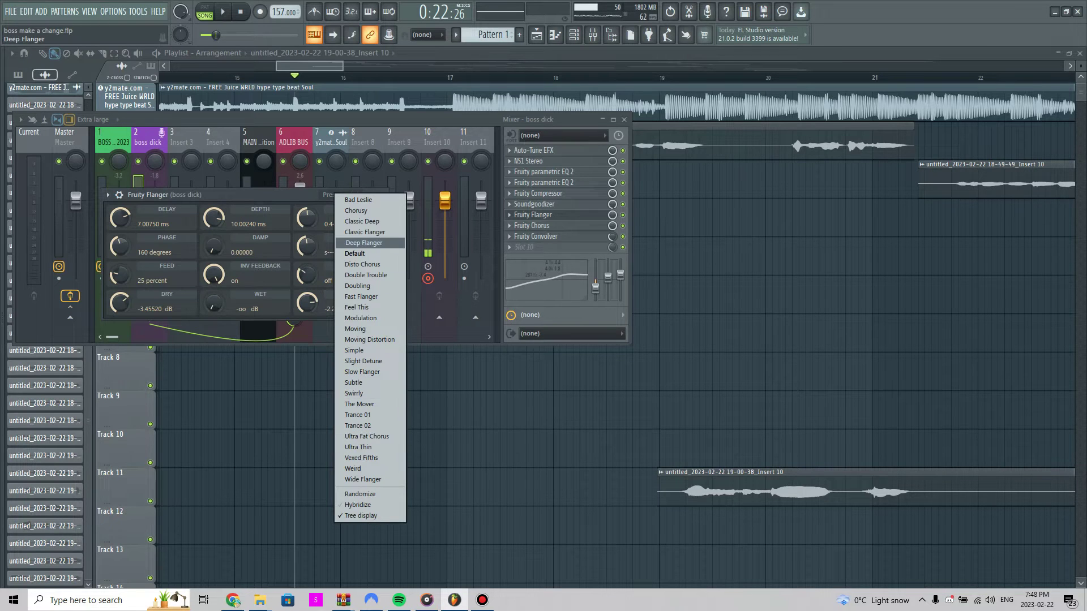
left_click(363, 243)
left_click(383, 195)
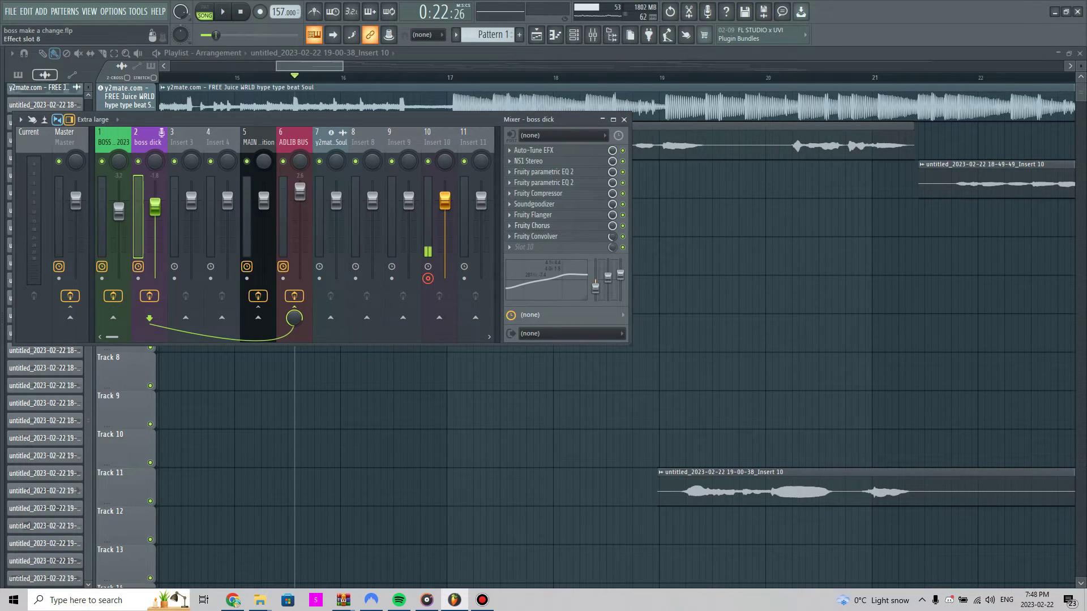
Look through the Fruity Chorus presets on mixer track 2, and close the plugin without loading any.
left_click(532, 225)
left_click(310, 206)
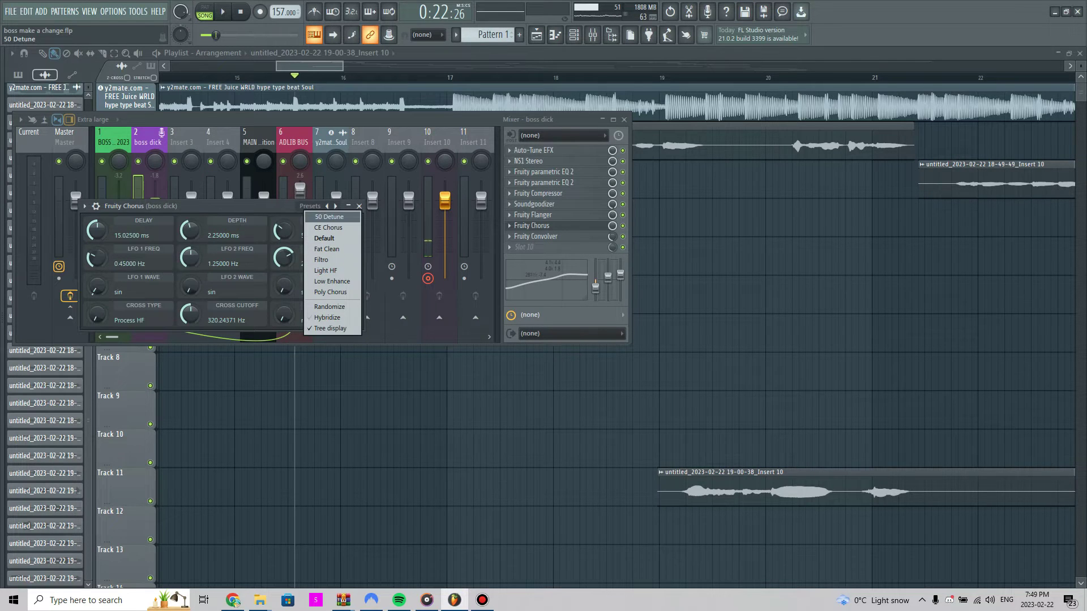
left_click(359, 206)
left_click(359, 206)
Examine the Fruity Convolver impulse and knobs on mixer track 2, repositioning its window, close it, and select the ADLIB BUS.
left_click(535, 237)
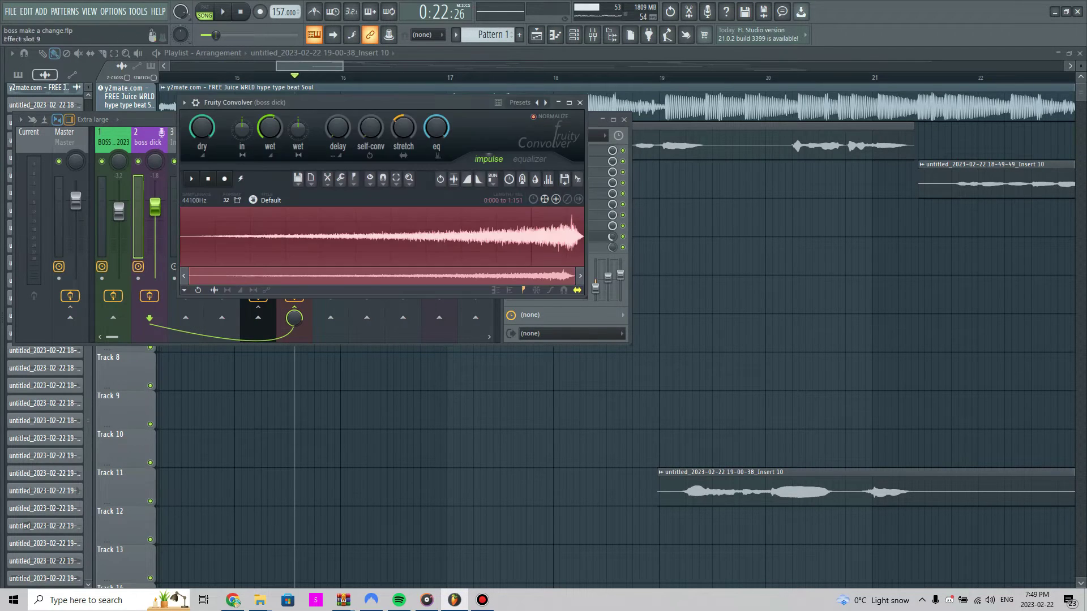
left_click_drag(412, 102, 300, 123)
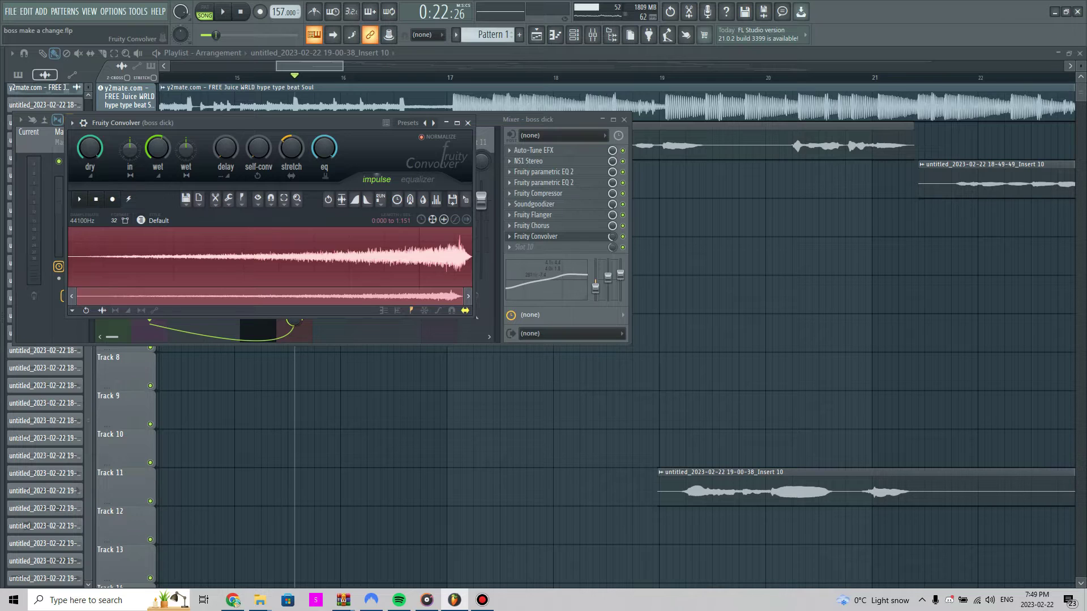
left_click_drag(300, 123, 331, 115)
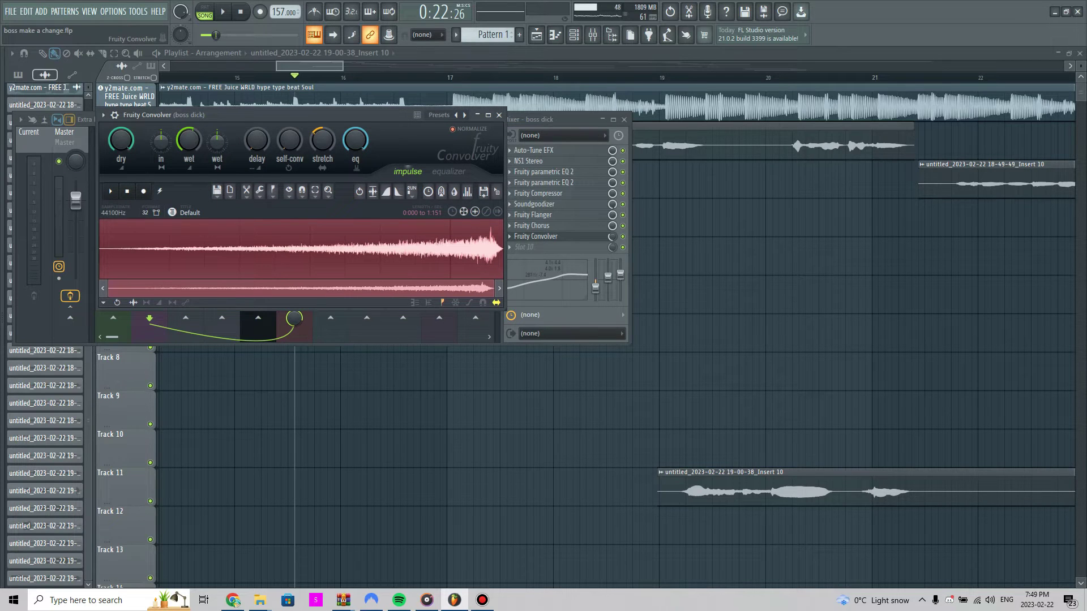
left_click(498, 115)
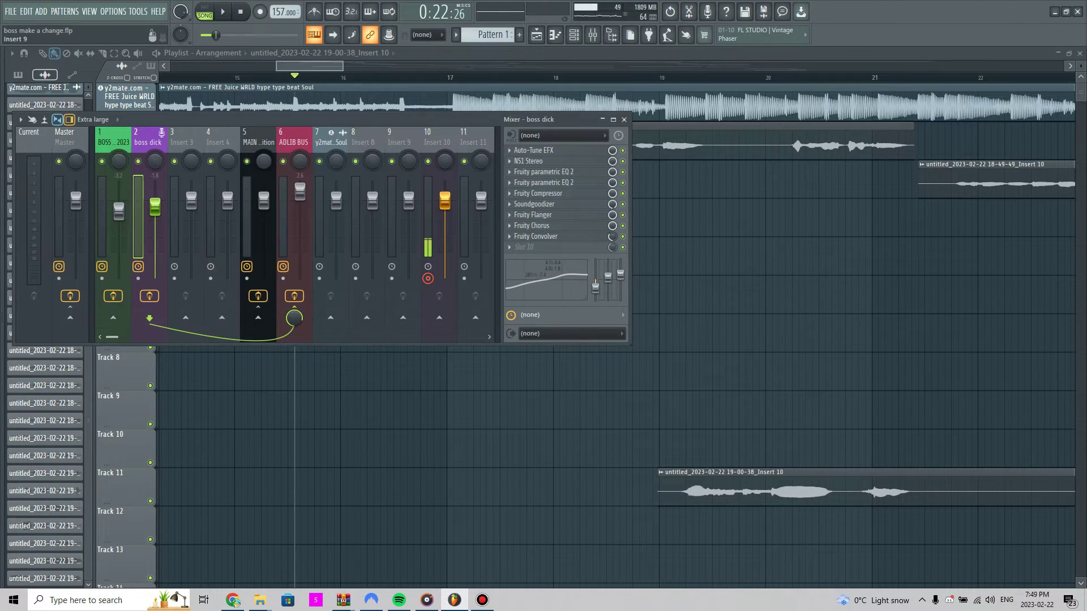
left_click(294, 142)
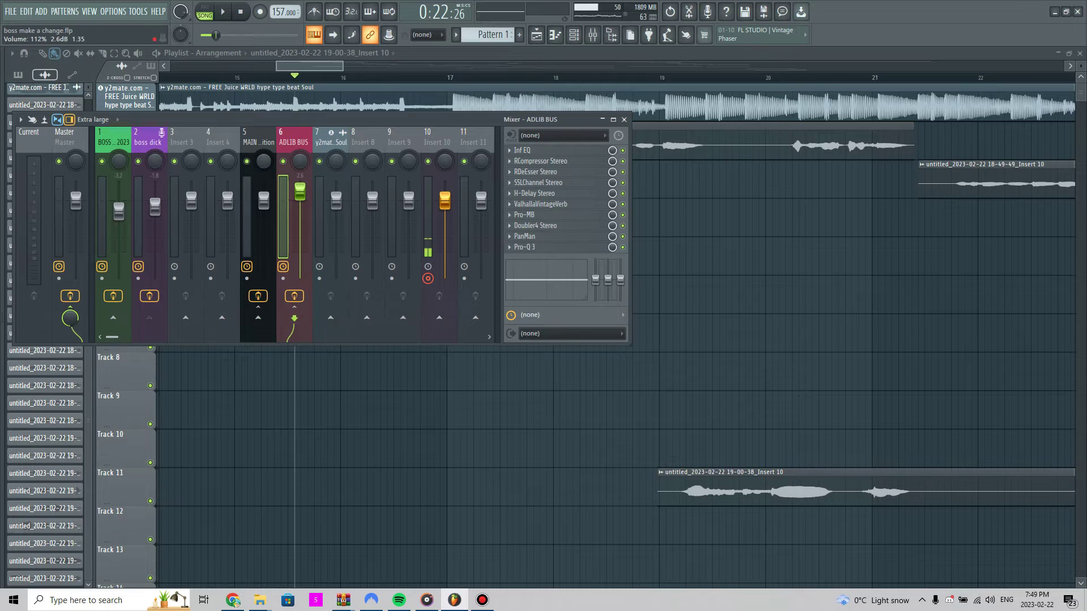
Lower the ADLIB BUS fader to the default level of its neighbouring tracks, and briefly open and close SSLChannel Stereo.
left_click_drag(300, 192, 300, 199)
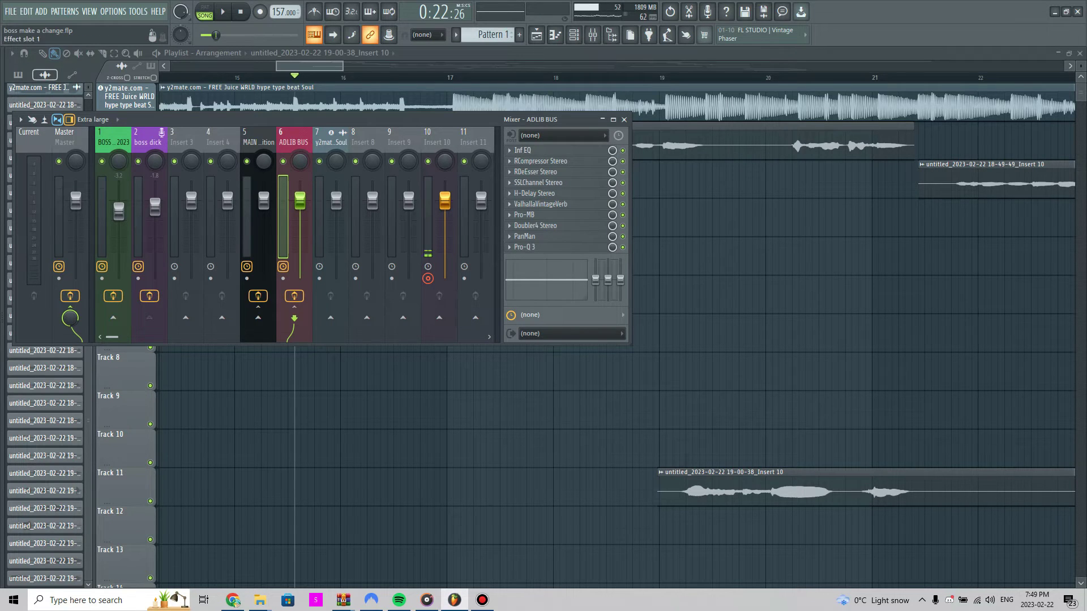
left_click(538, 182)
left_click(538, 183)
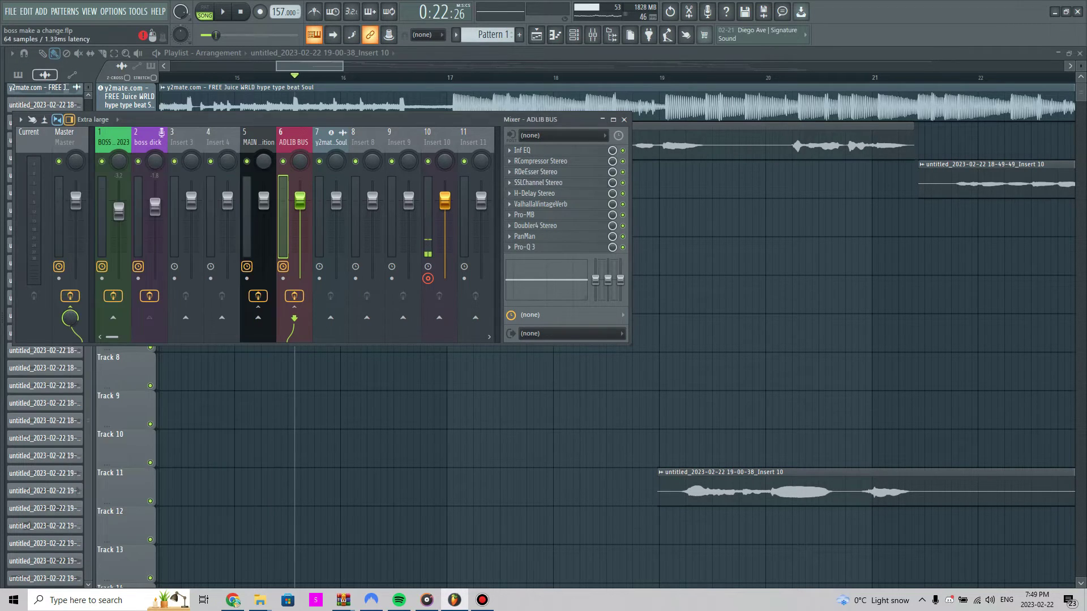
Set the RDeEsser Stereo range to -47.0 and its frequency to 5657 on the ADLIB BUS, and close the plugin.
left_click(536, 172)
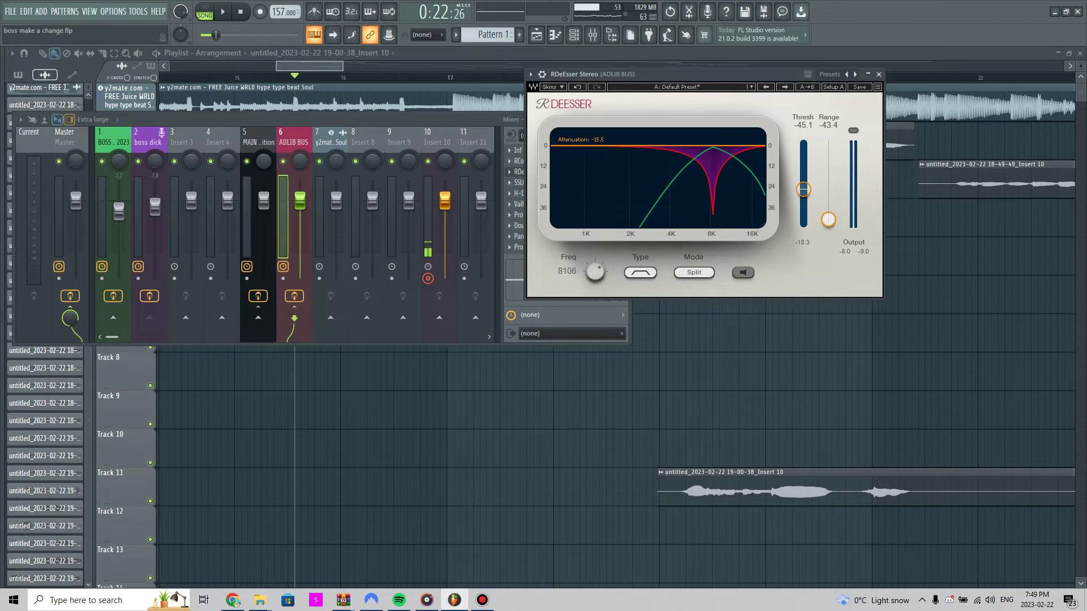
left_click_drag(828, 220, 828, 225)
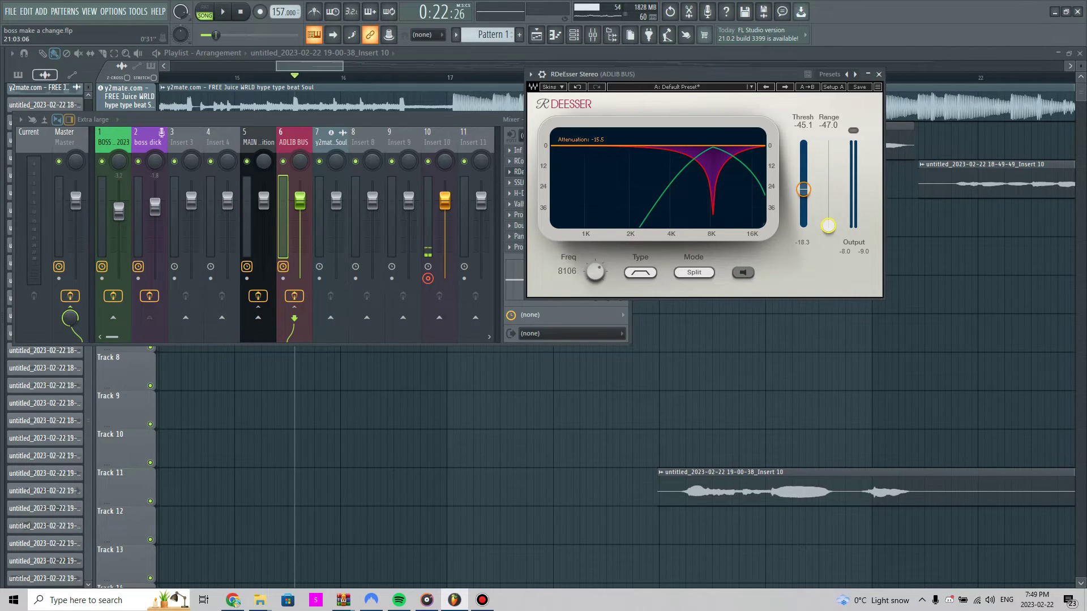
mouse_move(595, 271)
left_mouse_down()
mouse_move(595, 292)
mouse_move(595, 258)
left_mouse_up()
left_click_drag(702, 74, 418, 84)
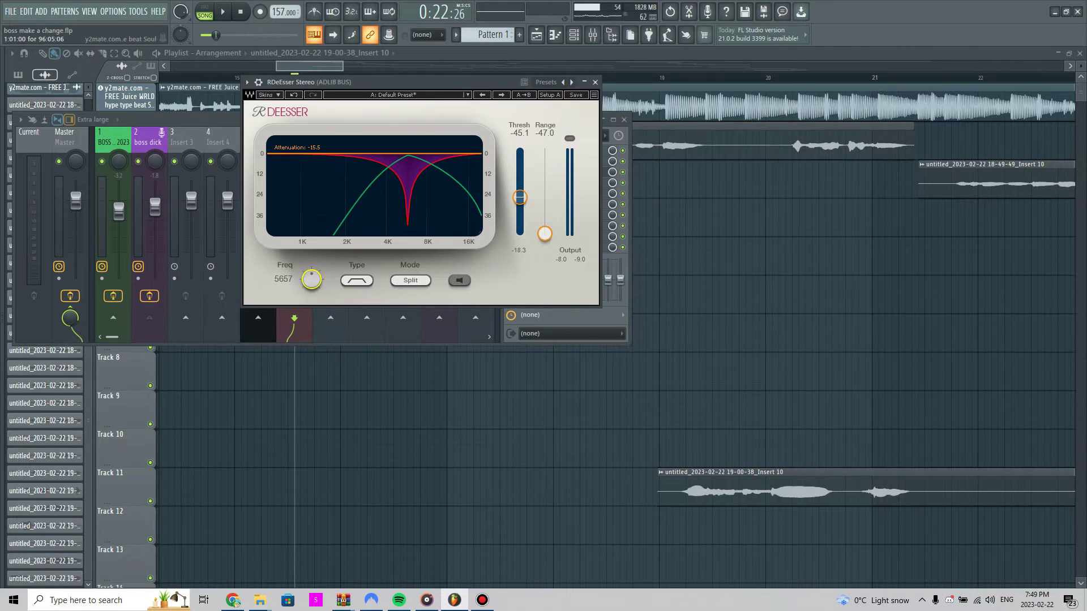
left_click(593, 83)
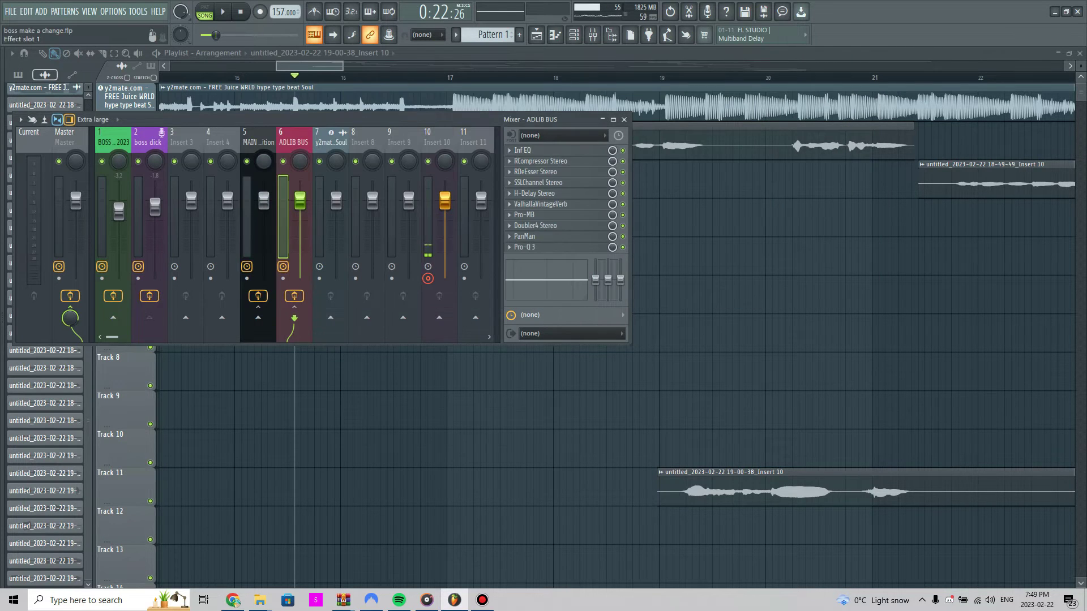
Open and close Pro-MB on the ADLIB BUS, select the Master track to view its effects, and close the mixer.
left_click(526, 215)
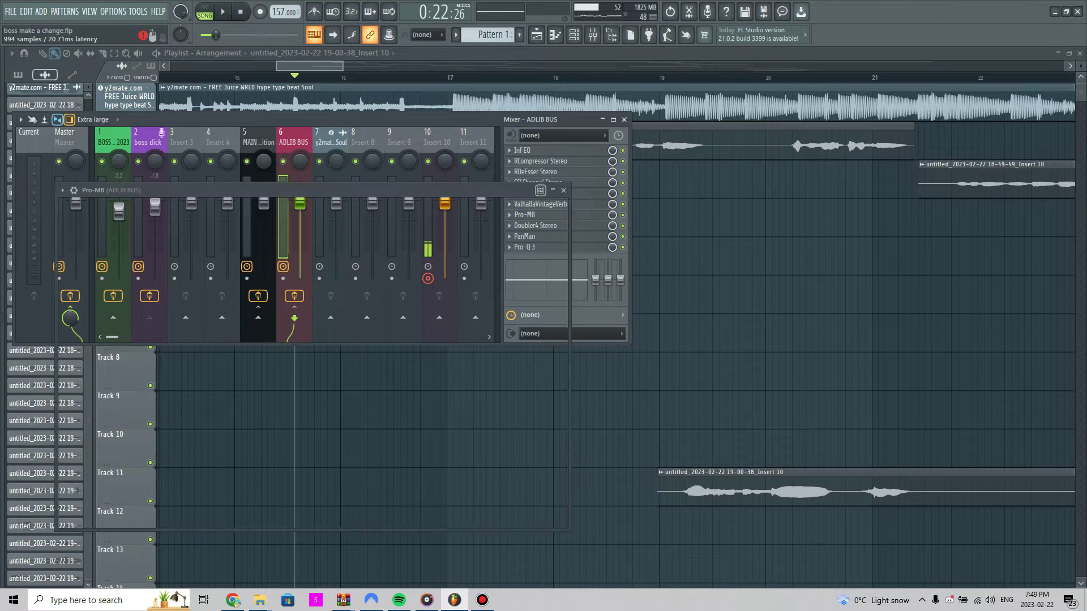
left_click(563, 190)
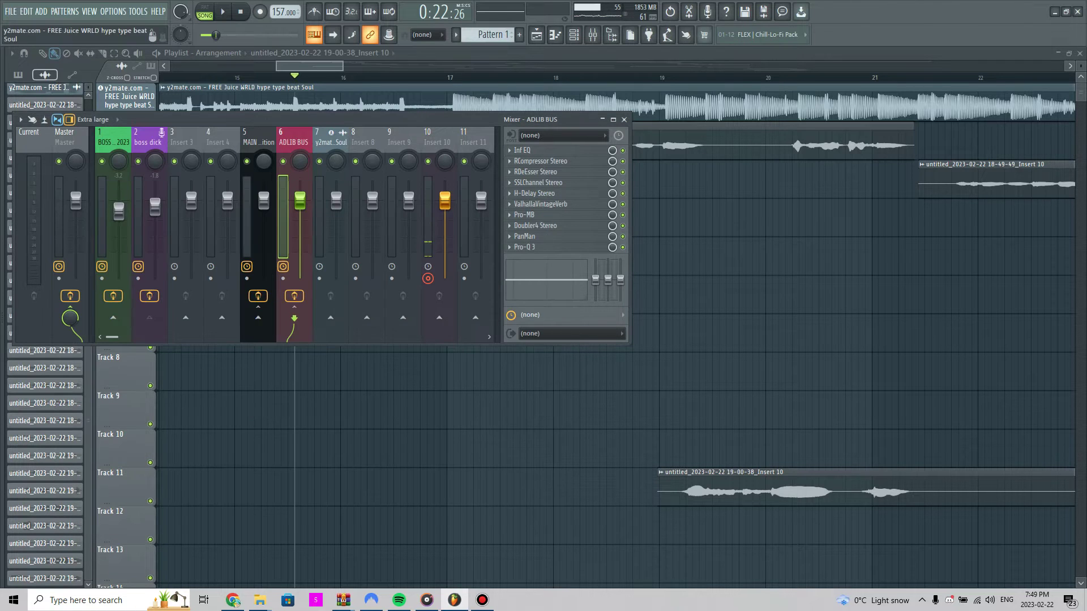
left_click(65, 141)
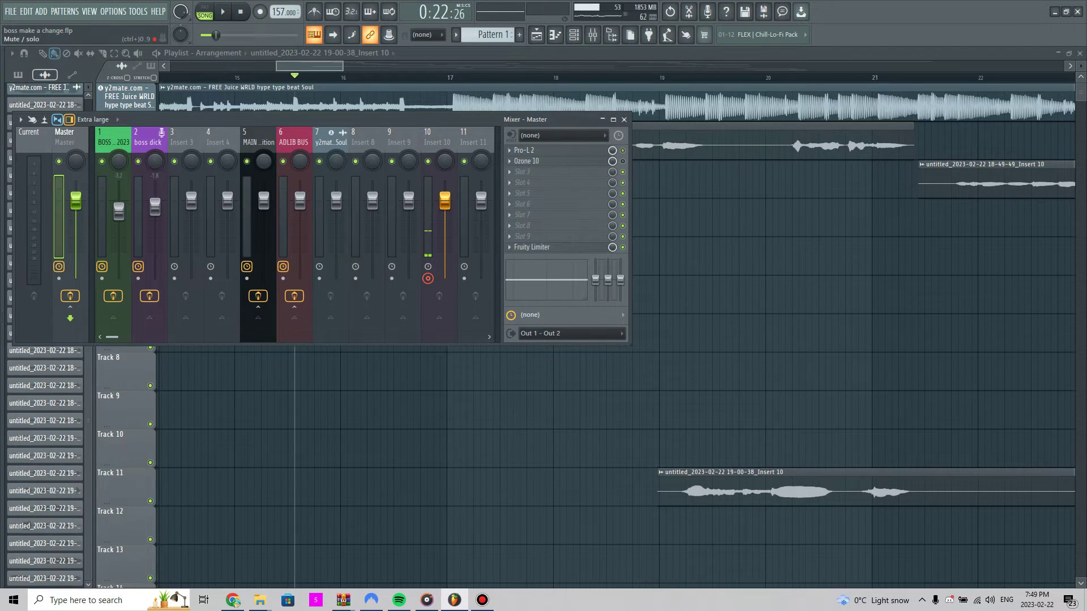
left_click(624, 119)
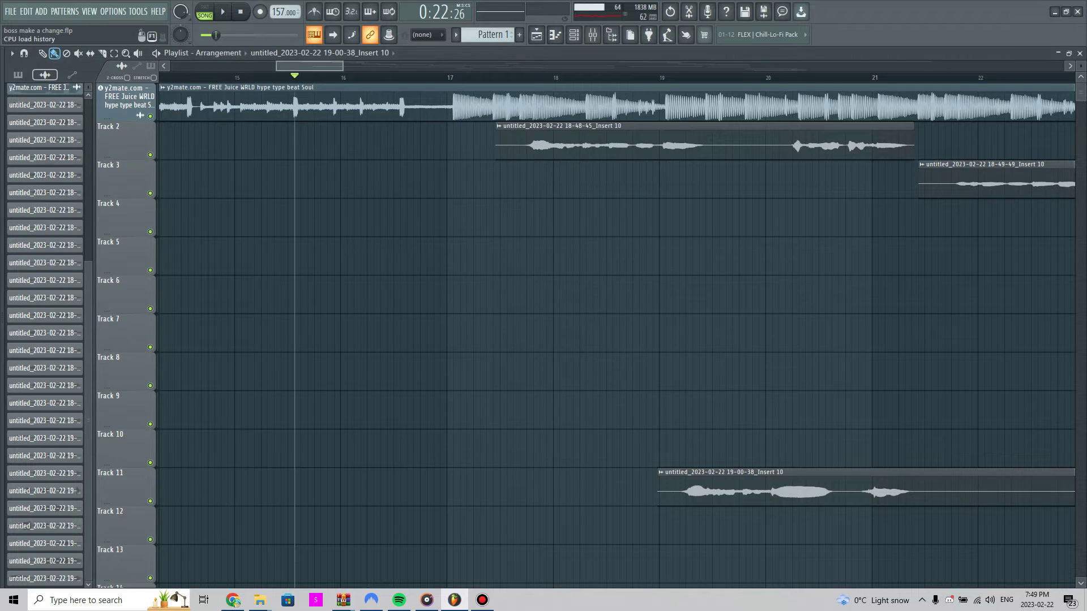
Load WLM Meter Stereo into the third effect slot of the Master track, and close its window.
left_click(592, 35)
left_click(508, 172)
left_click(669, 16)
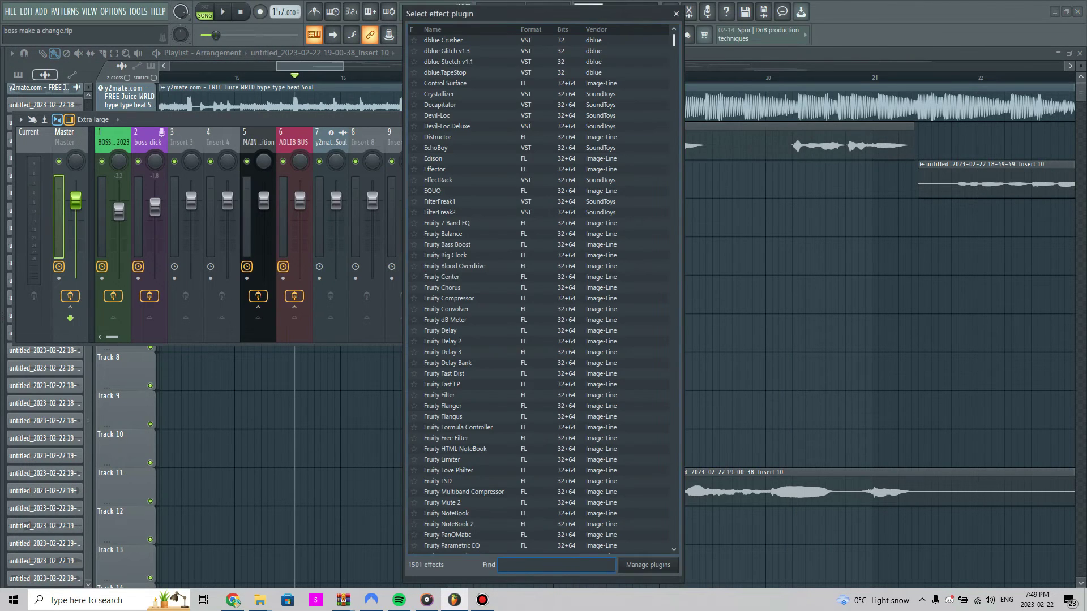
type("wlm m")
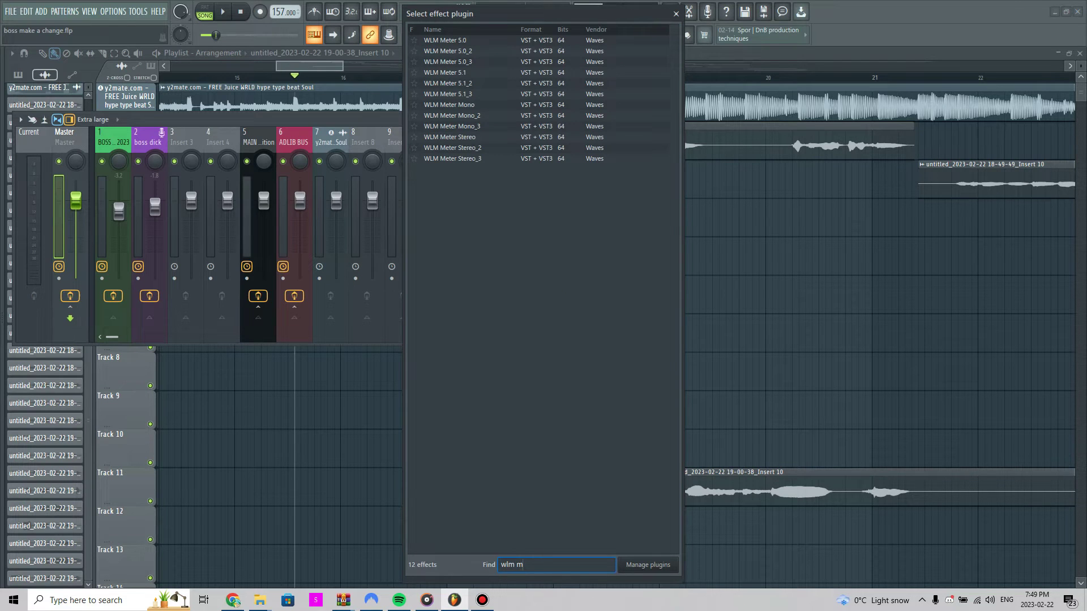
left_click(449, 137)
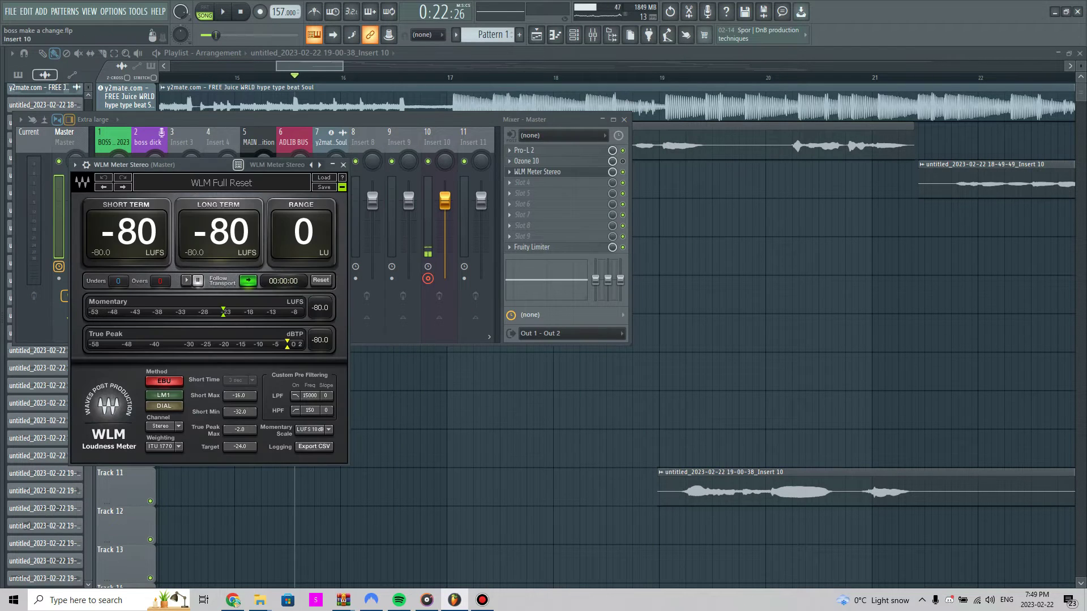
left_click_drag(207, 165, 397, 142)
left_click(533, 142)
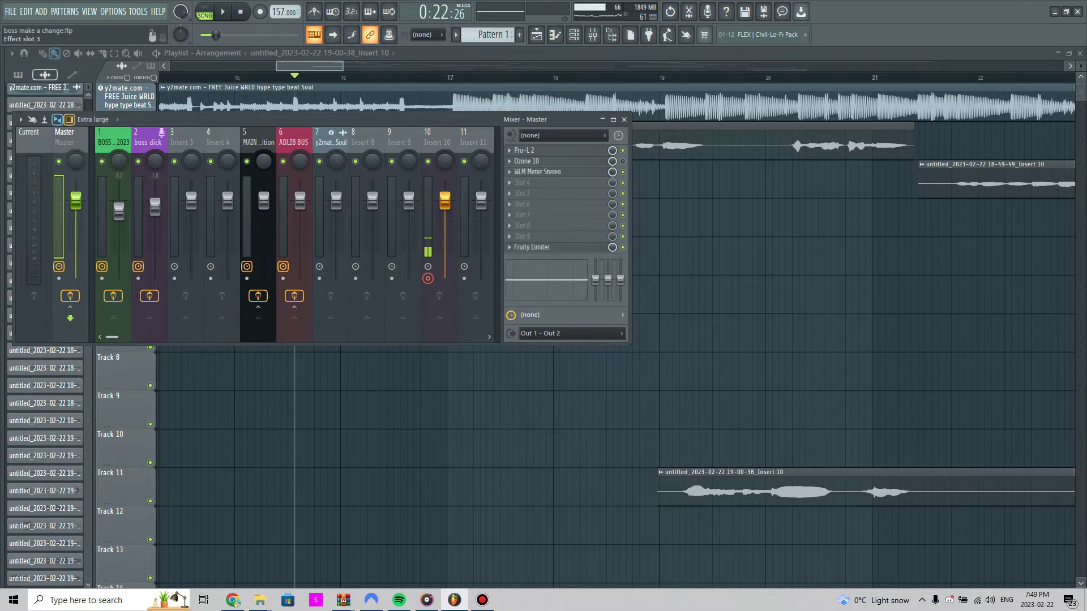
Play the song with Pro-L 2 on the Master open to check limiting and loudness, stop playback, and close the plugin.
left_click(525, 151)
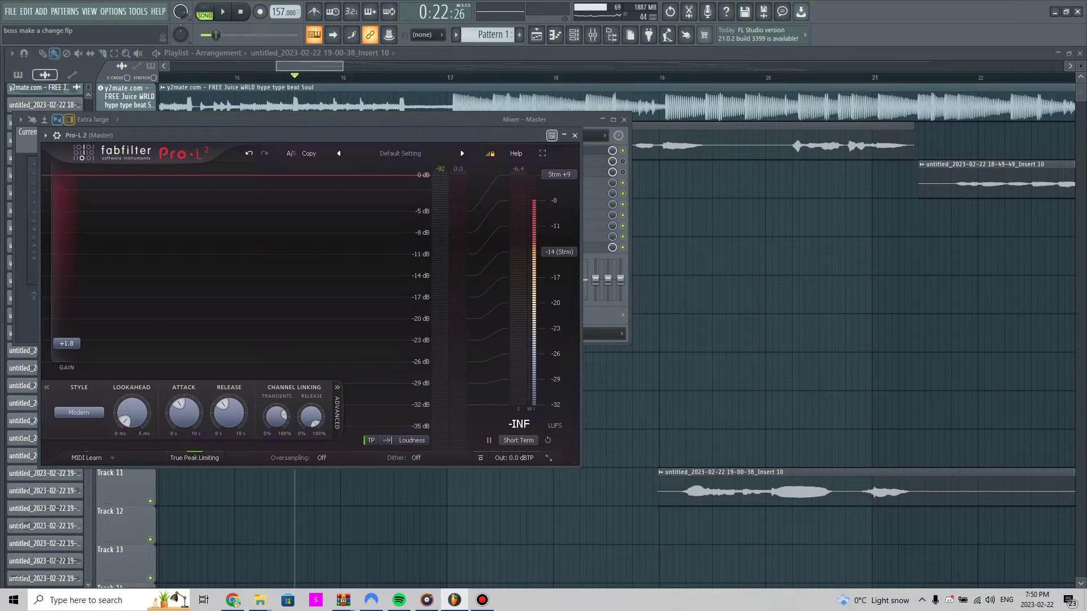
left_click_drag(630, 113, 631, 111)
left_click(625, 117)
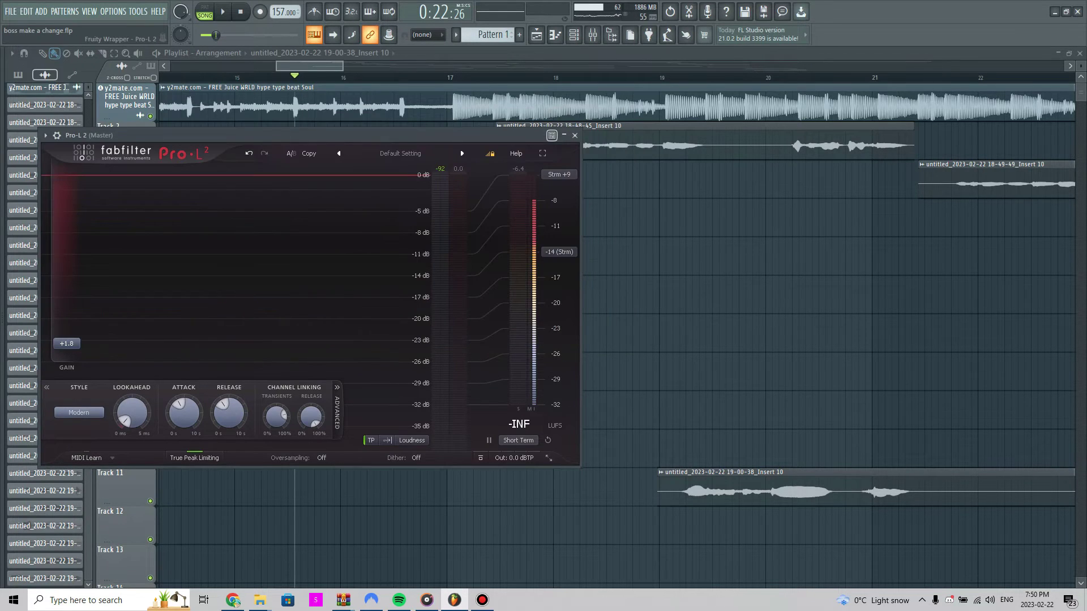
mouse_move(396, 135)
left_mouse_down()
mouse_move(430, 132)
mouse_move(388, 141)
left_mouse_up()
key("space")
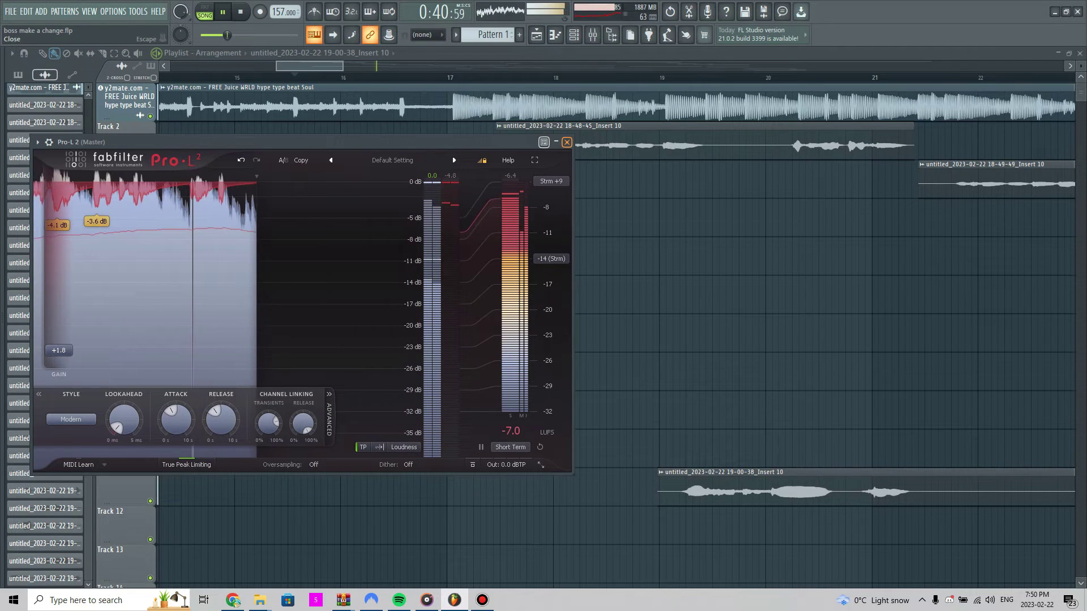
key("space")
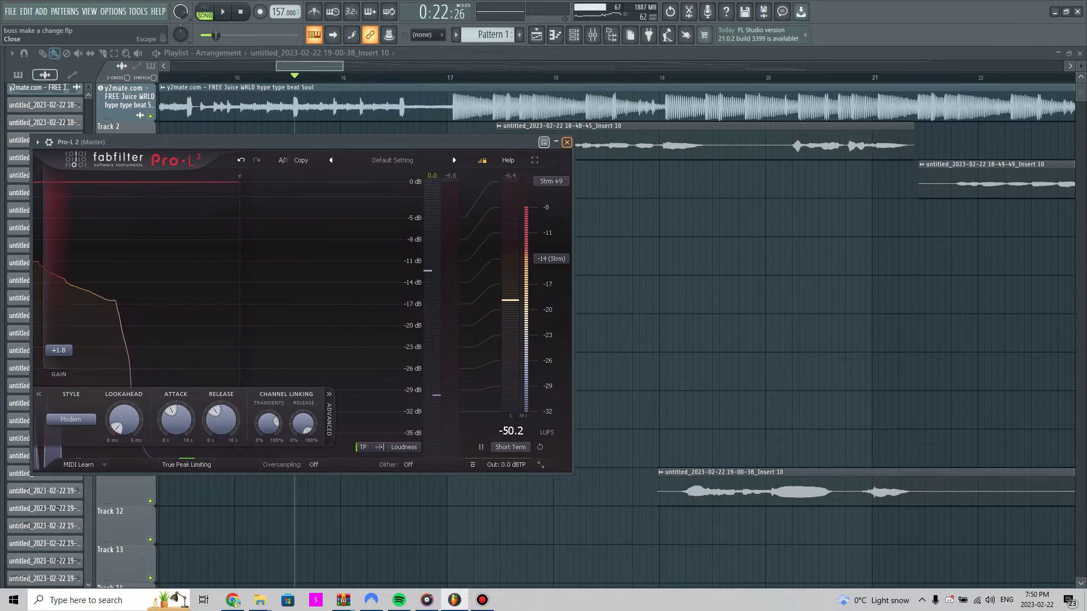
left_click_drag(396, 142, 406, 105)
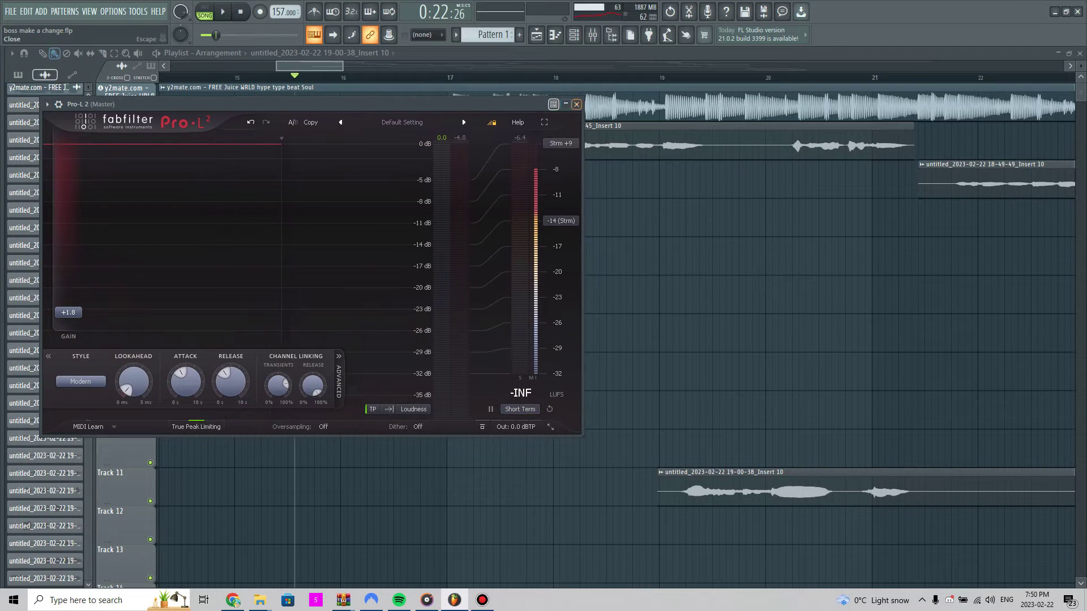
left_click(576, 104)
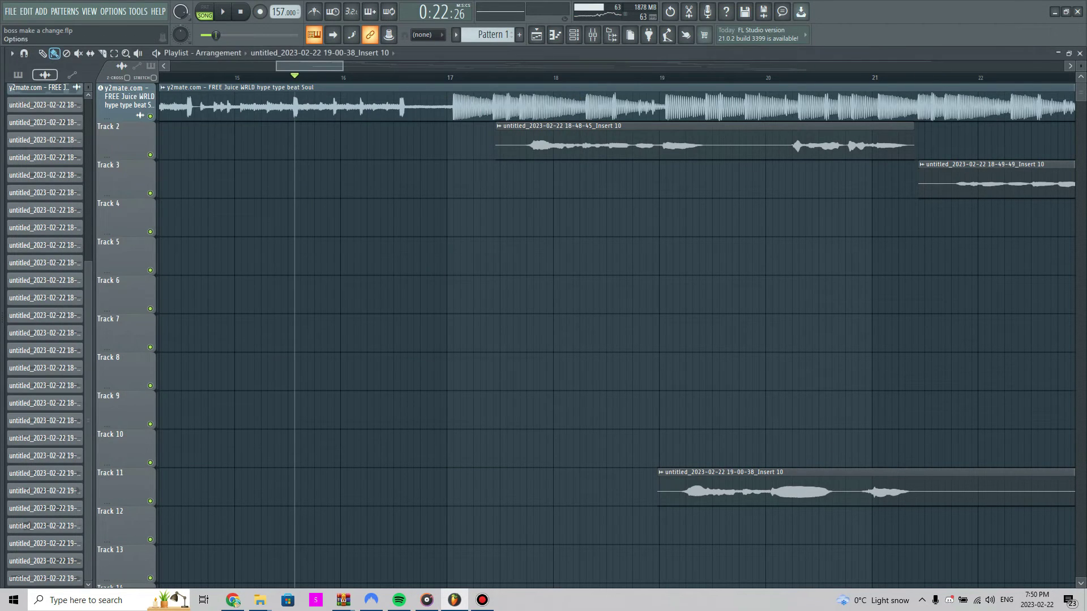
Examine the audio device and sample rate in the audio settings, and return to the mixer.
left_click(112, 11)
left_click(130, 48)
left_click(503, 154)
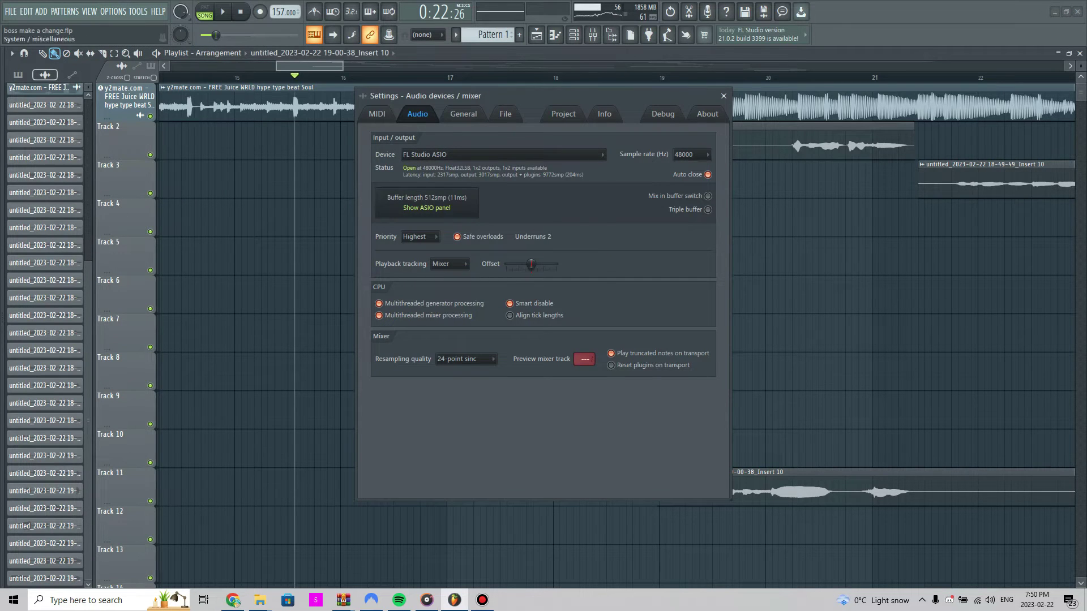
left_click(503, 154)
left_click(592, 35)
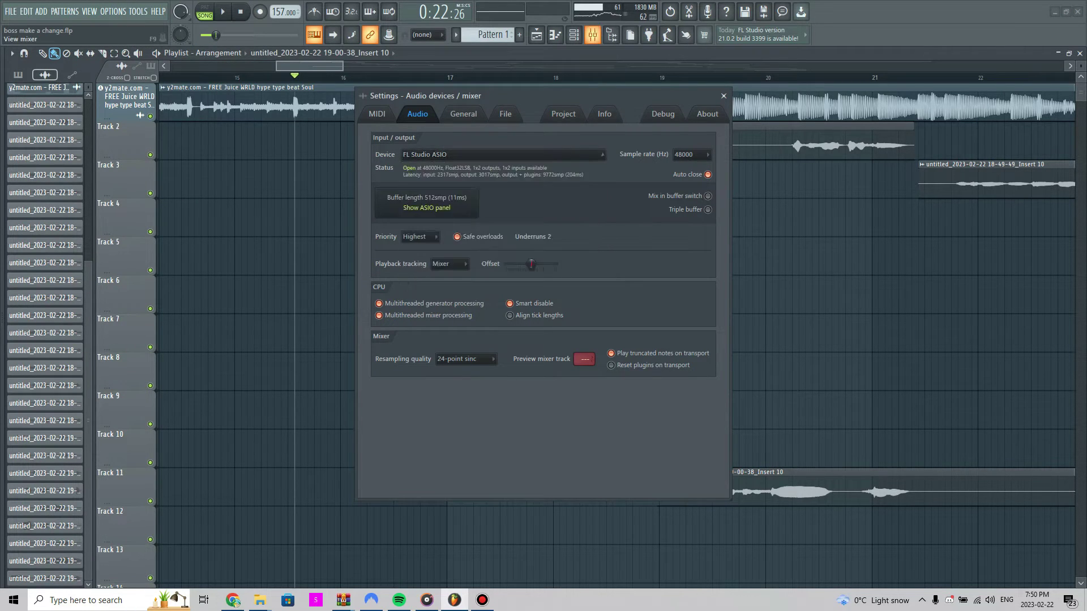
Look through the effect chains of BOSS VOX 2023, MAIN BUS, ADLIB BUS and mixer track 2.
left_click(113, 142)
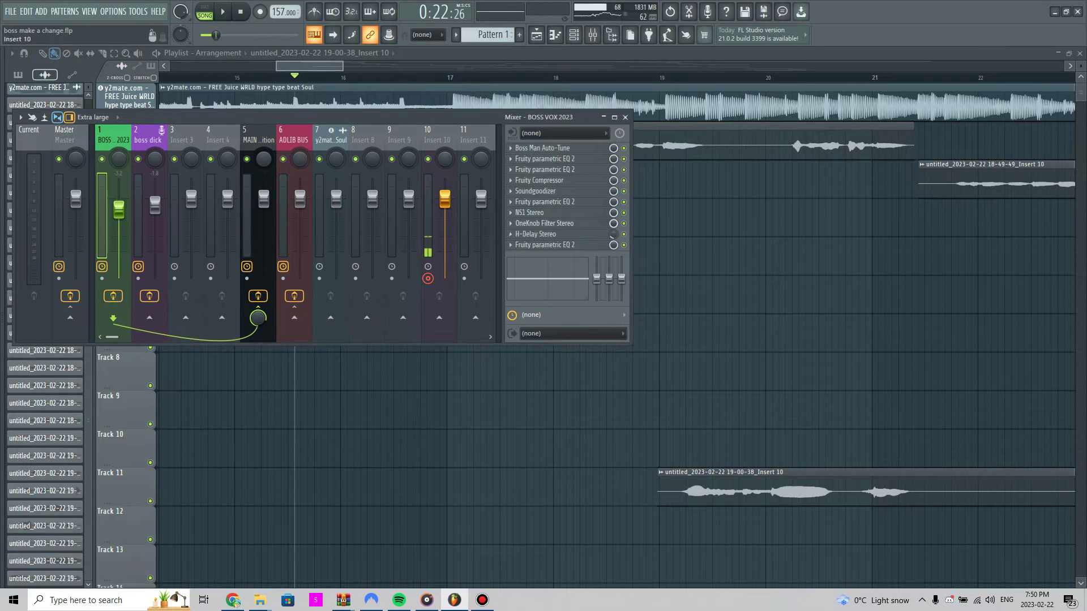
left_click(258, 142)
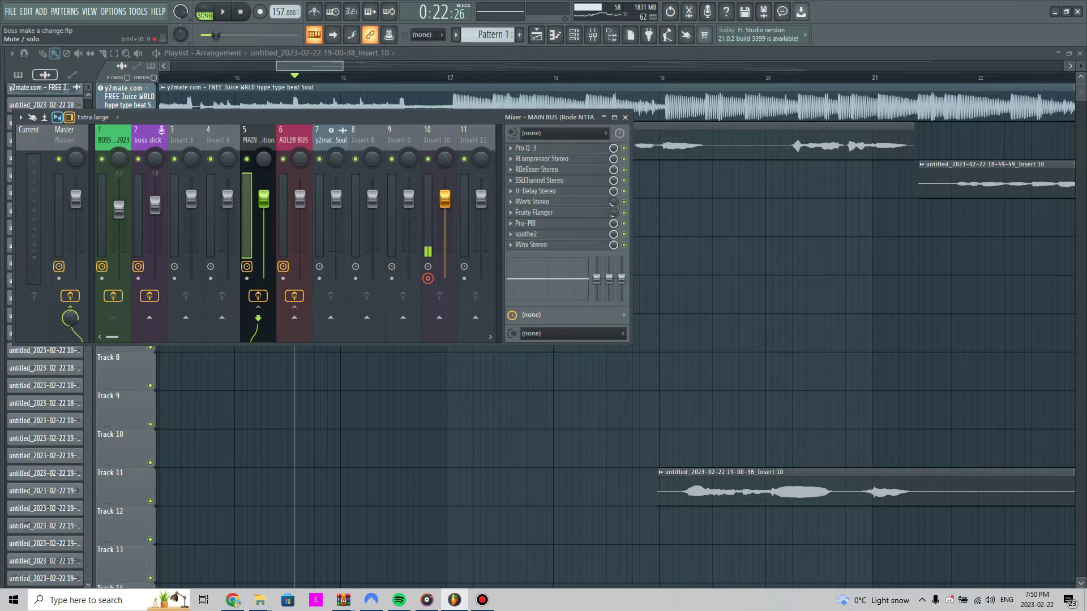
left_click(363, 142)
key("Left")
key("Left")
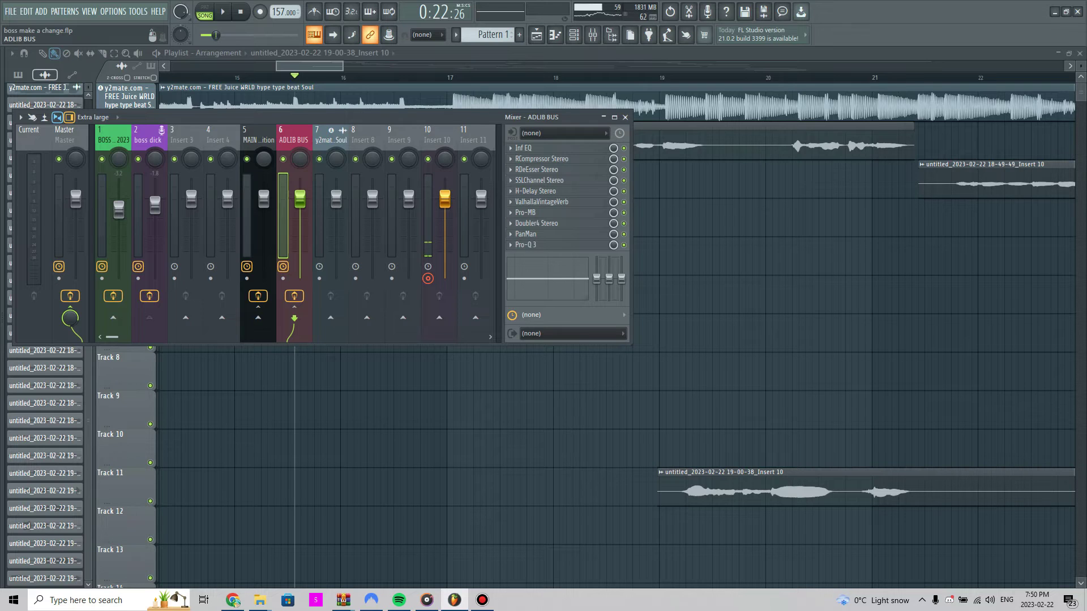
key("Left")
key("Left")
key("Left")
key("Left")
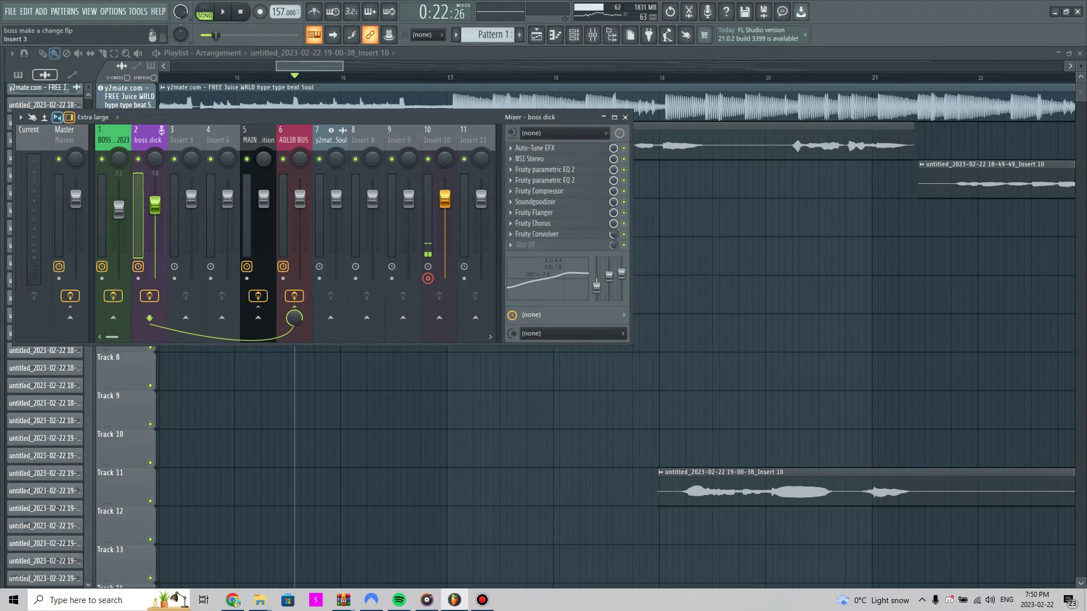
key("Left")
key("Left")
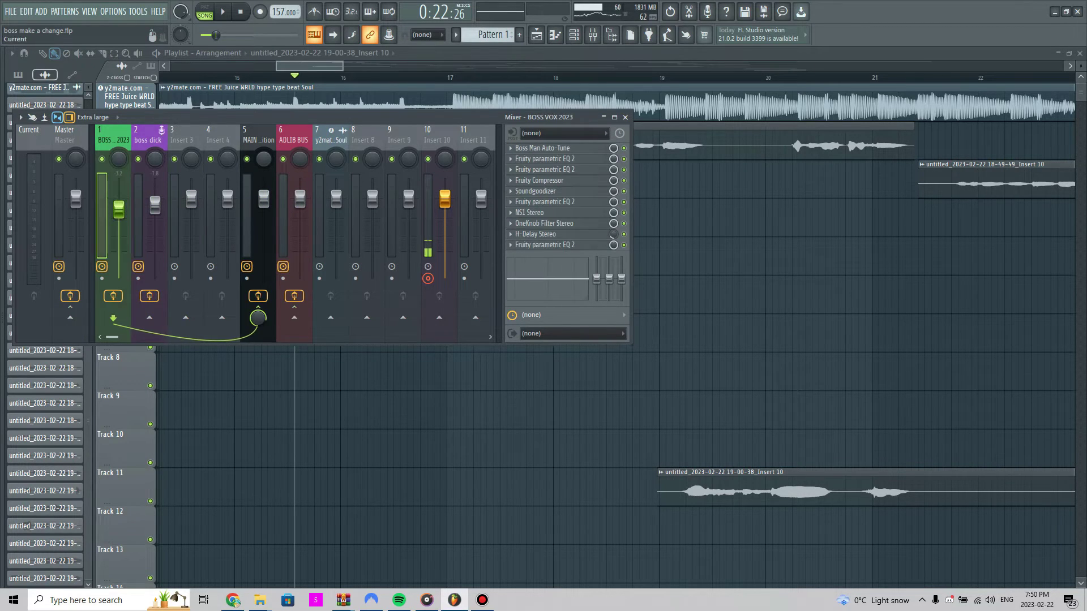
Open and close Pro-L 2 on the Master track, and reposition the mixer window slightly.
left_click(547, 148)
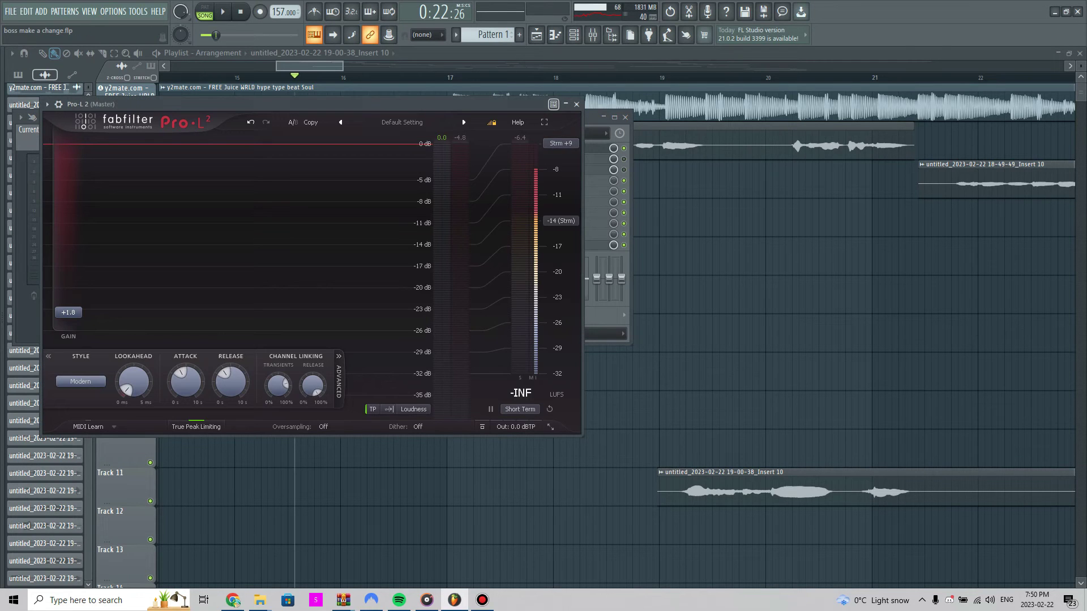
left_click(576, 104)
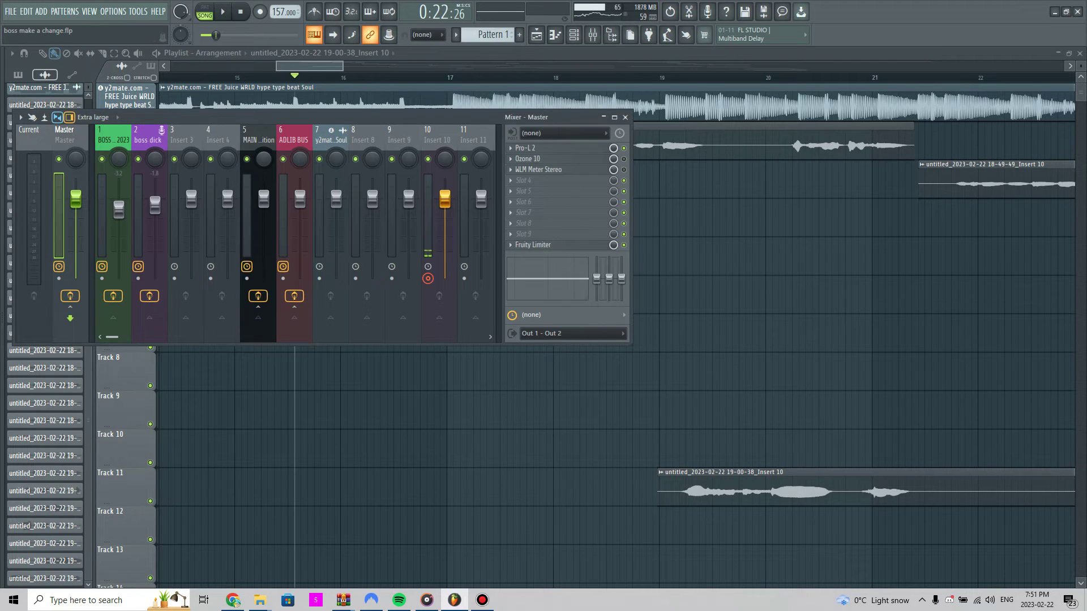
left_click_drag(317, 117, 326, 112)
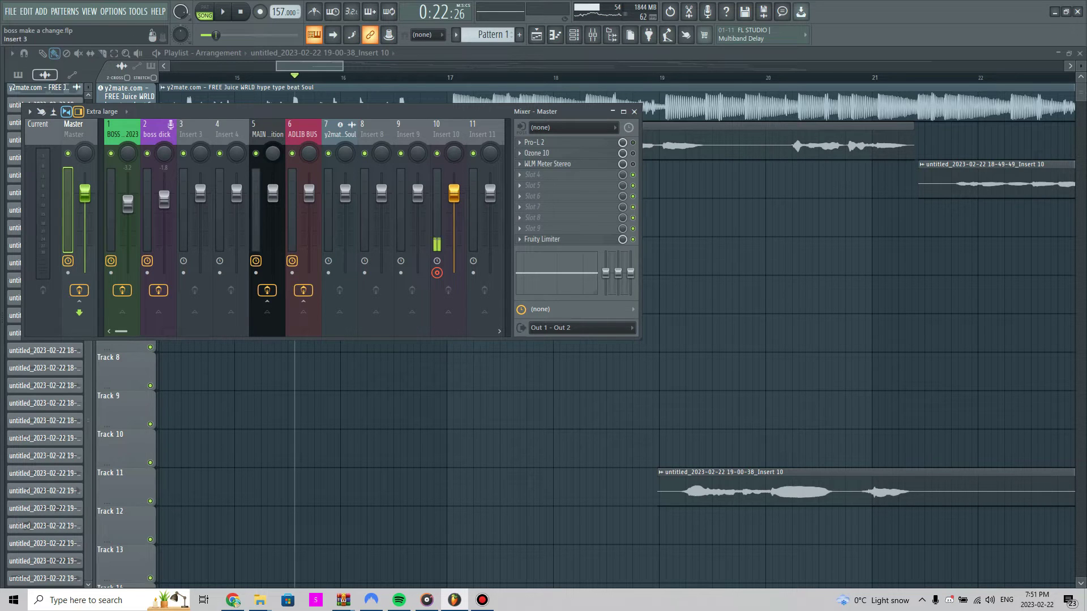
Compare the effect chains of BOSS VOX 2023, MAIN BUS and the Master track.
left_click(122, 136)
left_click(267, 136)
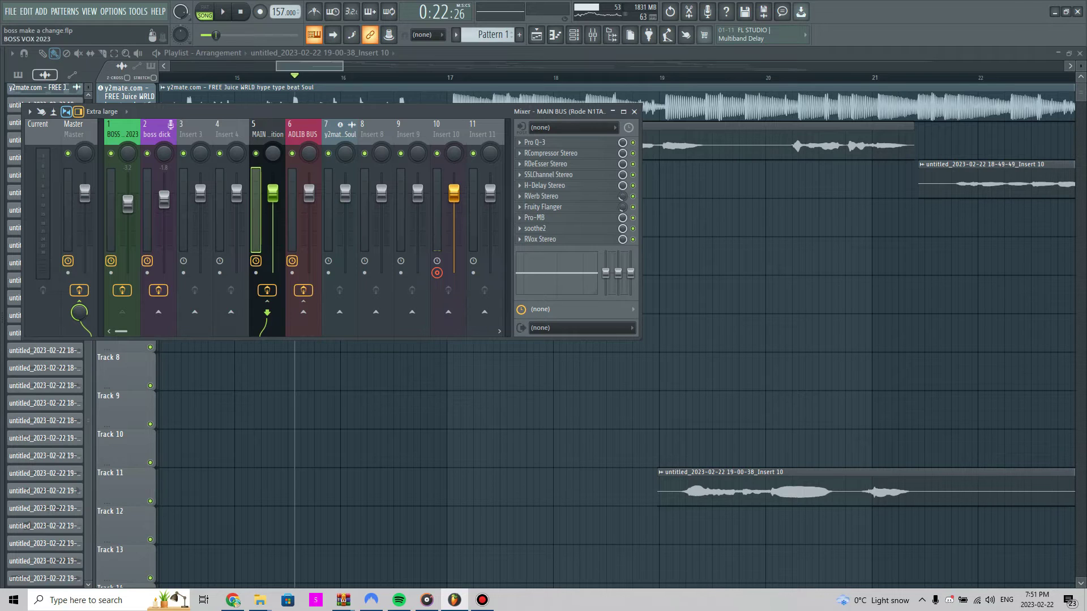
left_click(74, 136)
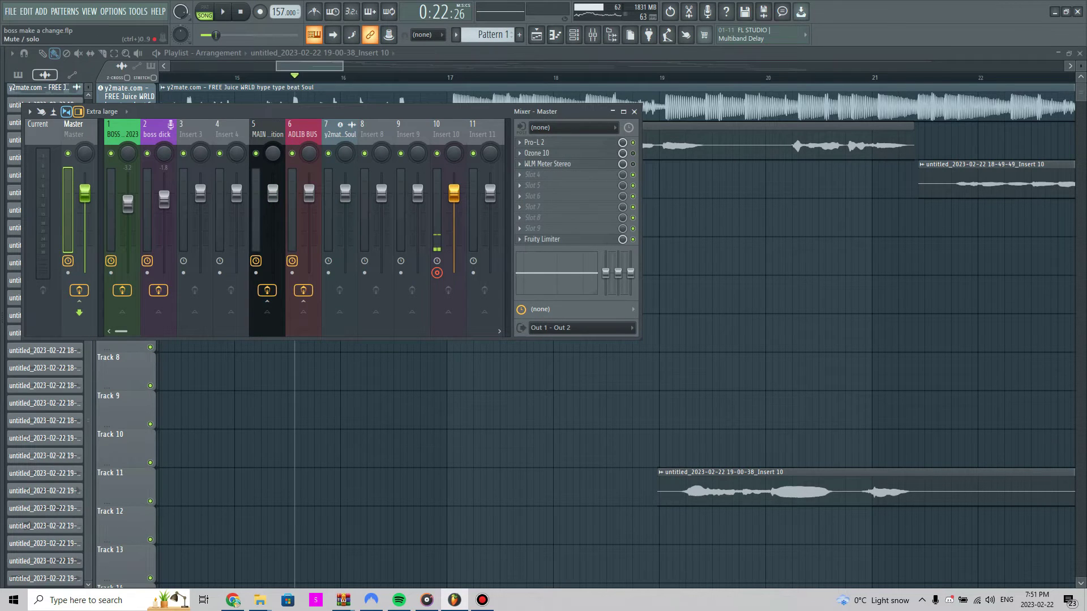
Bypass soothe2 and Pro-MB on the MAIN BUS, play the song briefly to hear the mix, and close the mixer.
left_click(267, 135)
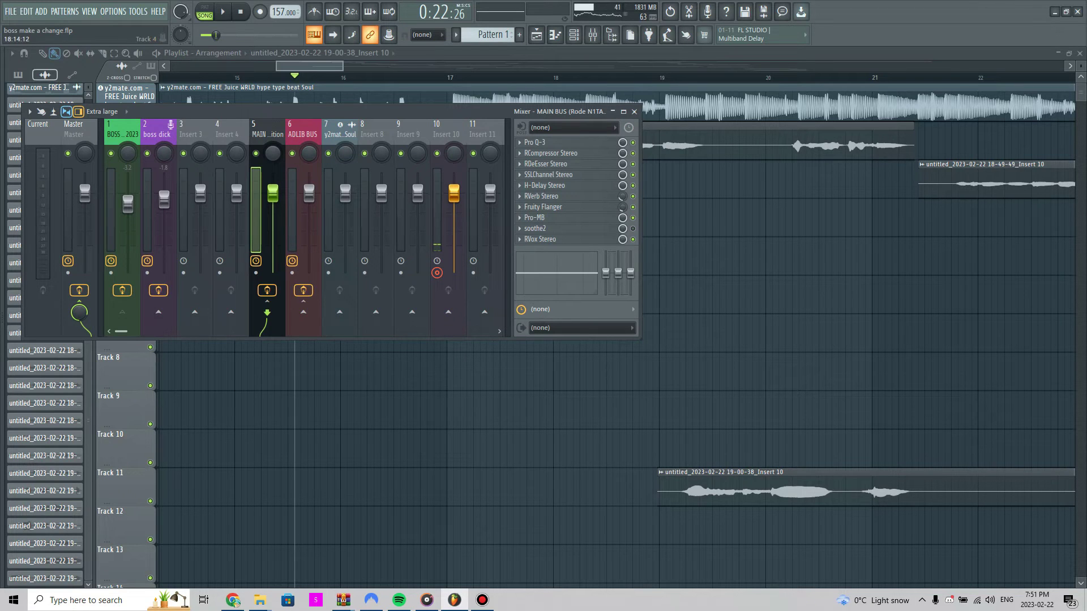
key("space")
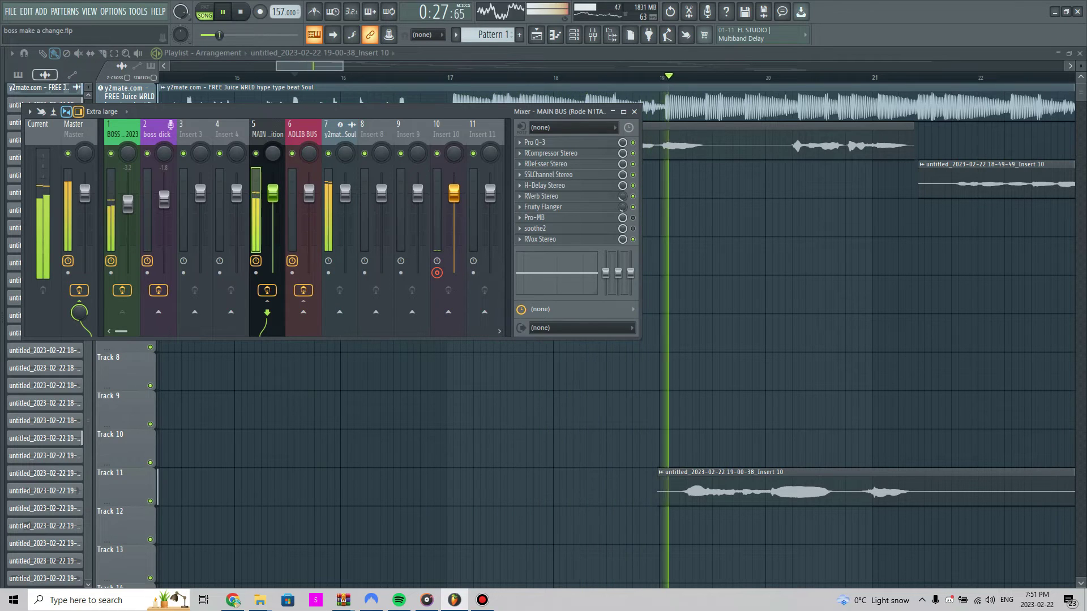
key("space")
key("F9")
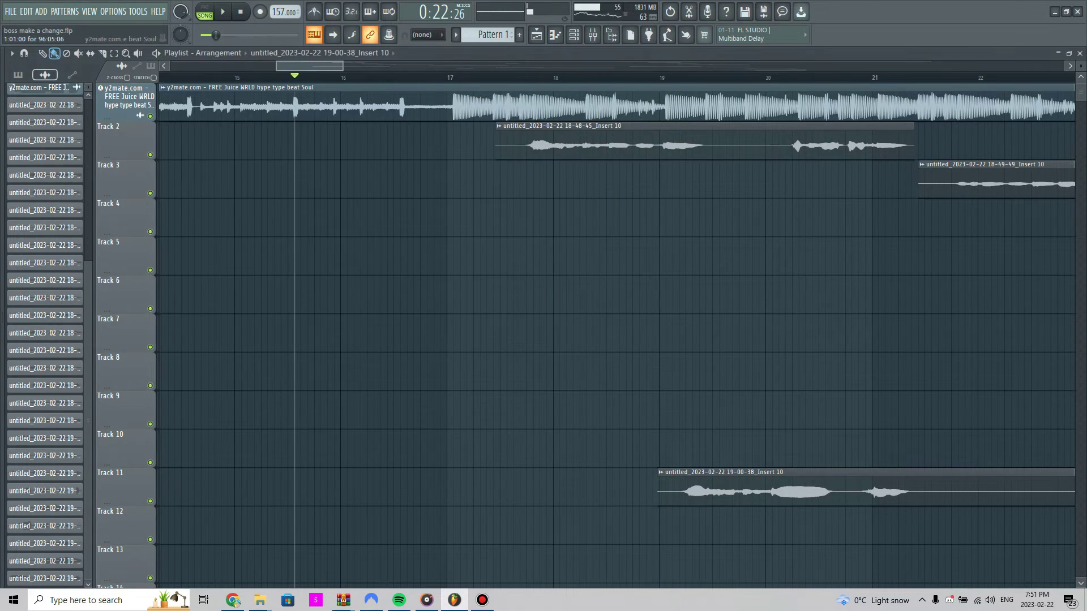
Play the song briefly, and compare the effect chains of the Master track and mixer track 2.
key("space")
key("space")
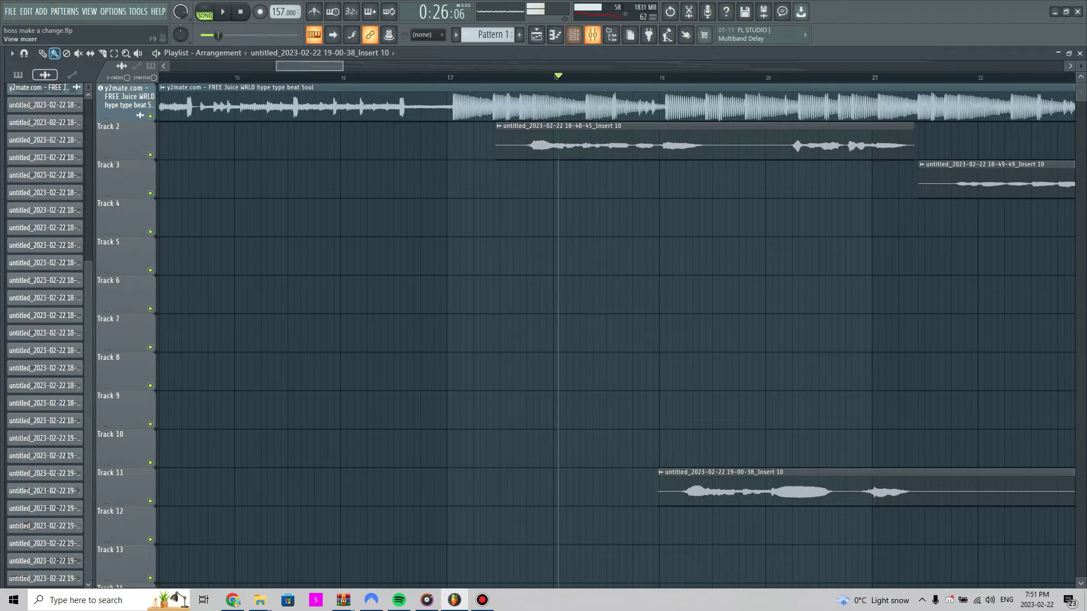
key("F9")
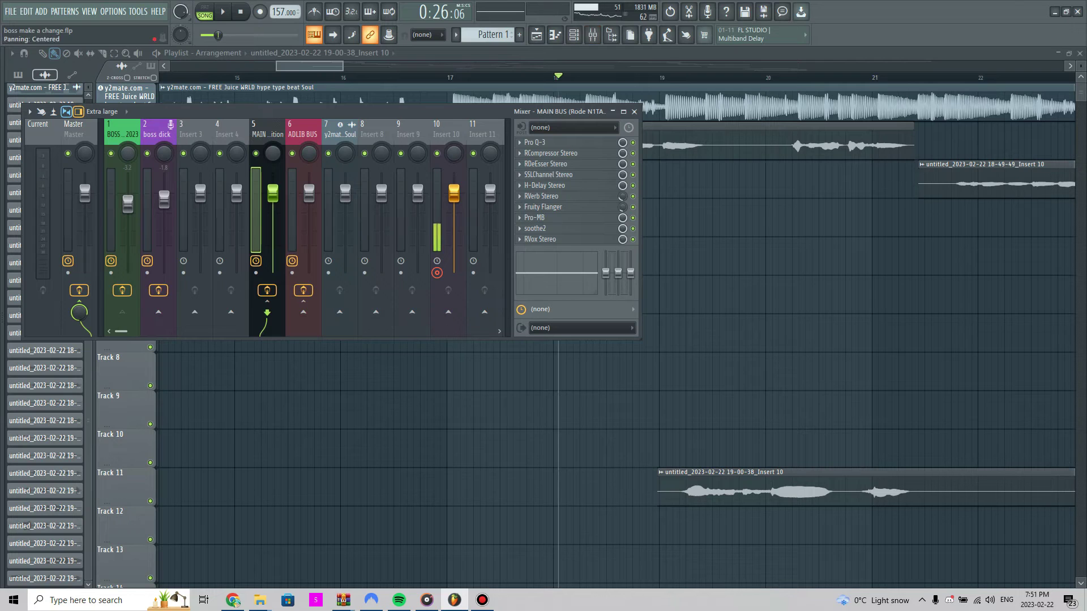
left_click(157, 134)
key("Left")
key("Left")
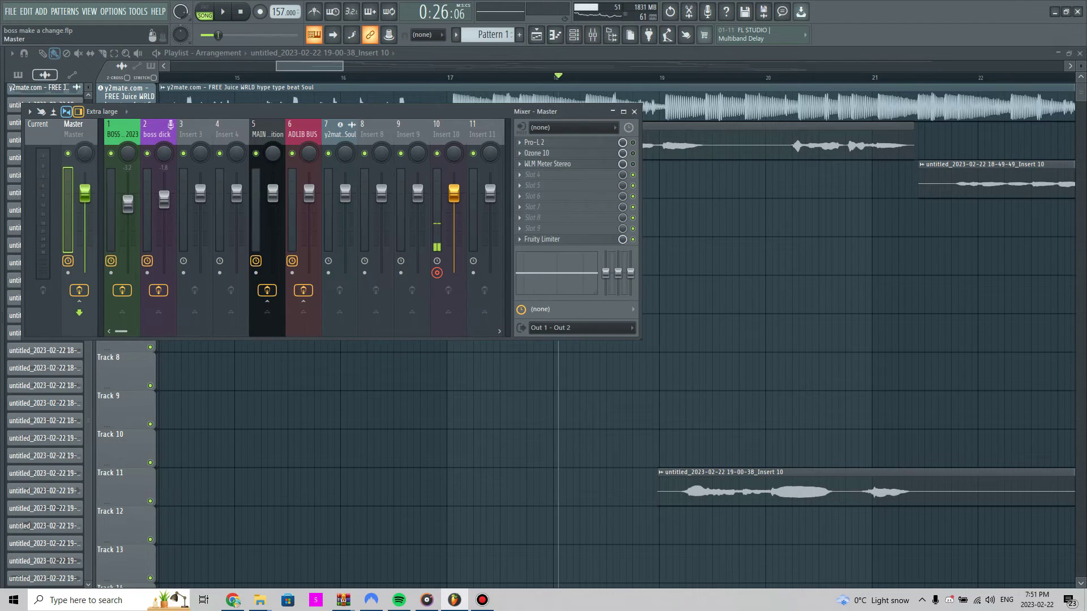
key("Right")
key("Right")
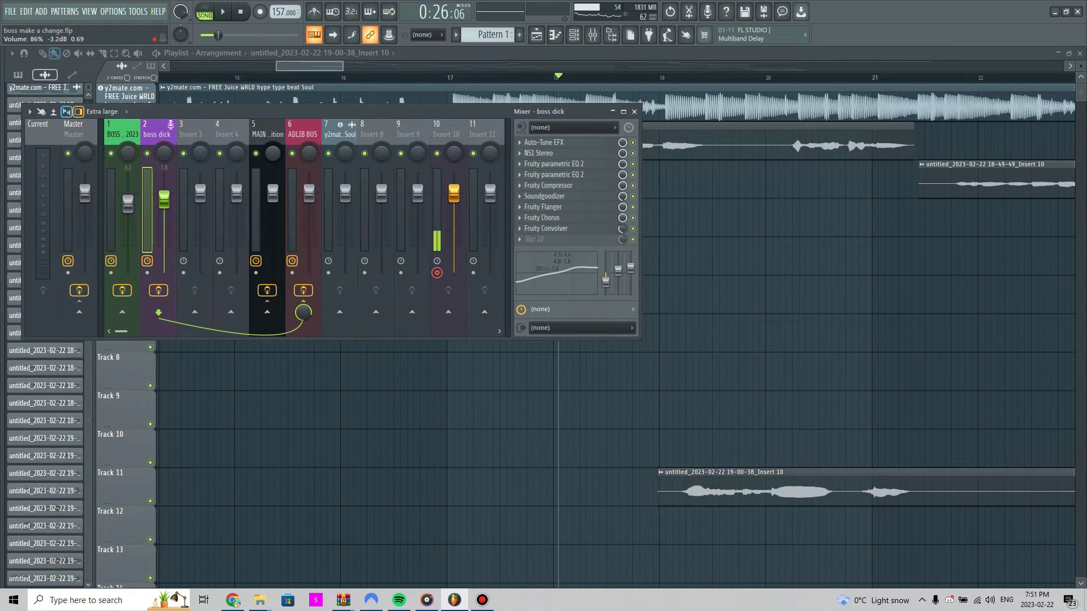
Enable Pro-L 2 and Ozone 10 on the Master track, close the mixer and playlist, and play a few seconds of the song.
key("Left")
key("Left")
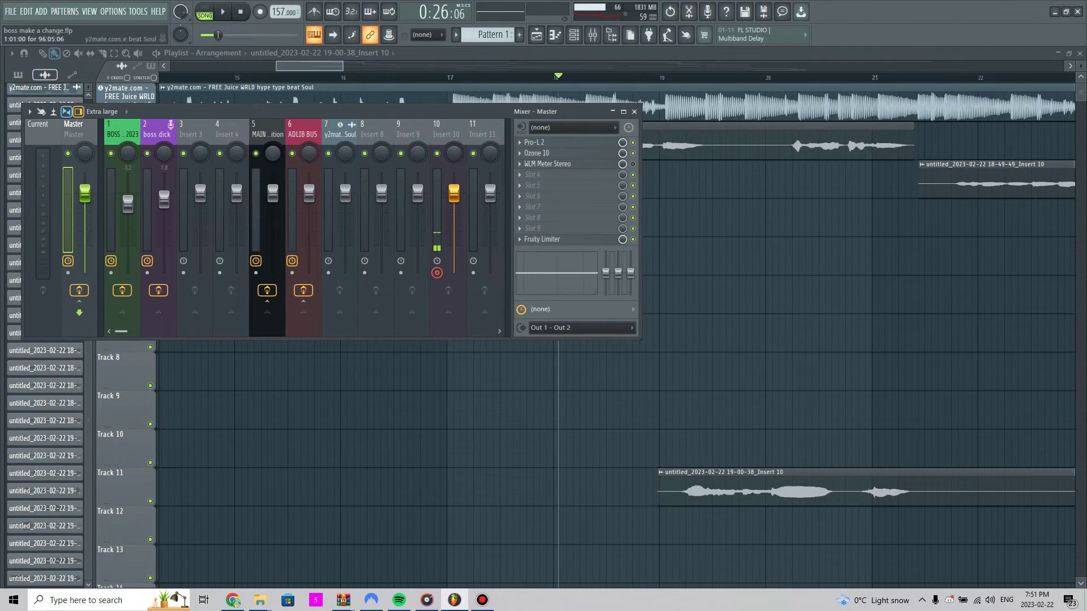
left_click(634, 111)
left_click(536, 35)
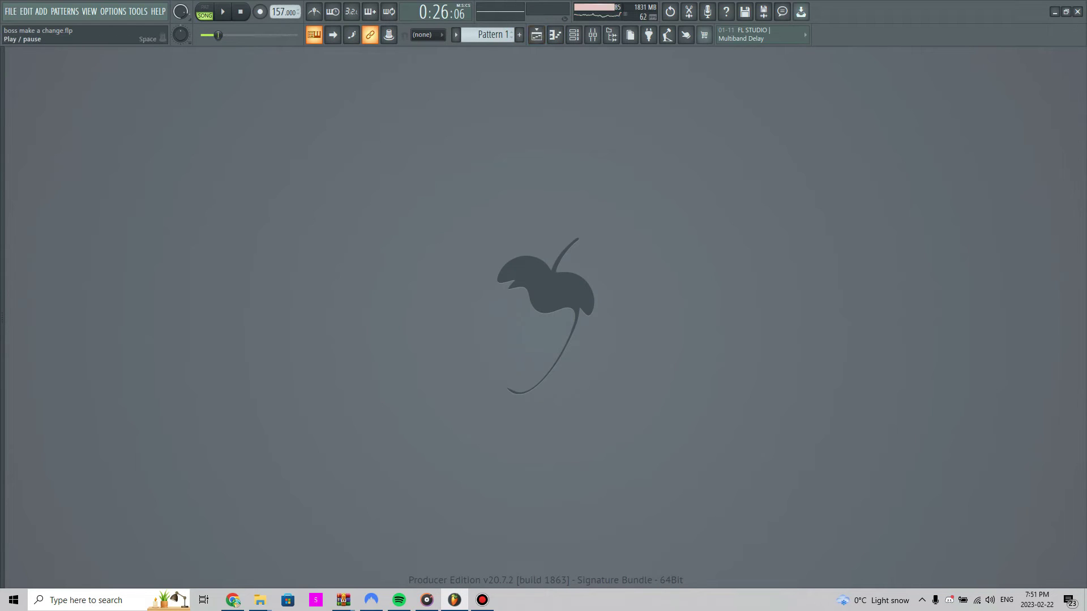
key("space")
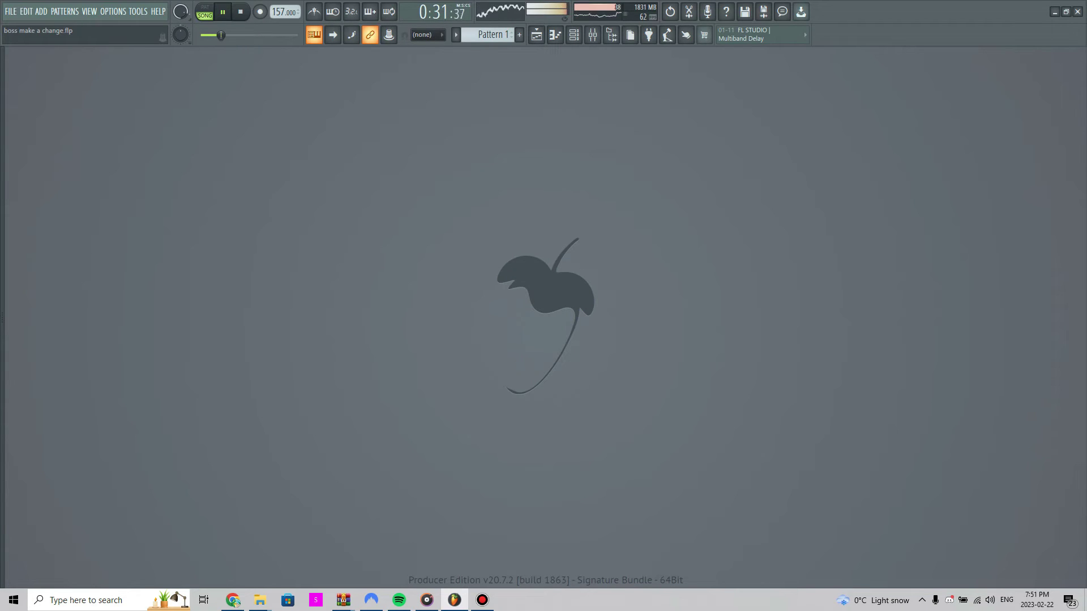
key("space")
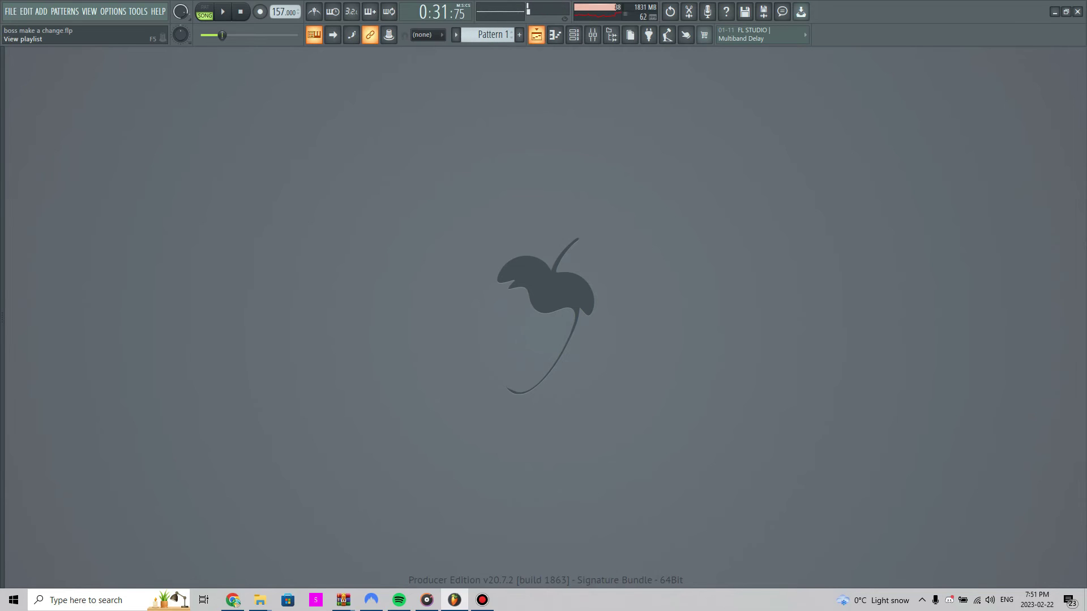
Reopen the playlist and mixer, open Ozone 10 on the Master track, and inspect the Equalizer 1 bands.
key("F5")
left_click(593, 35)
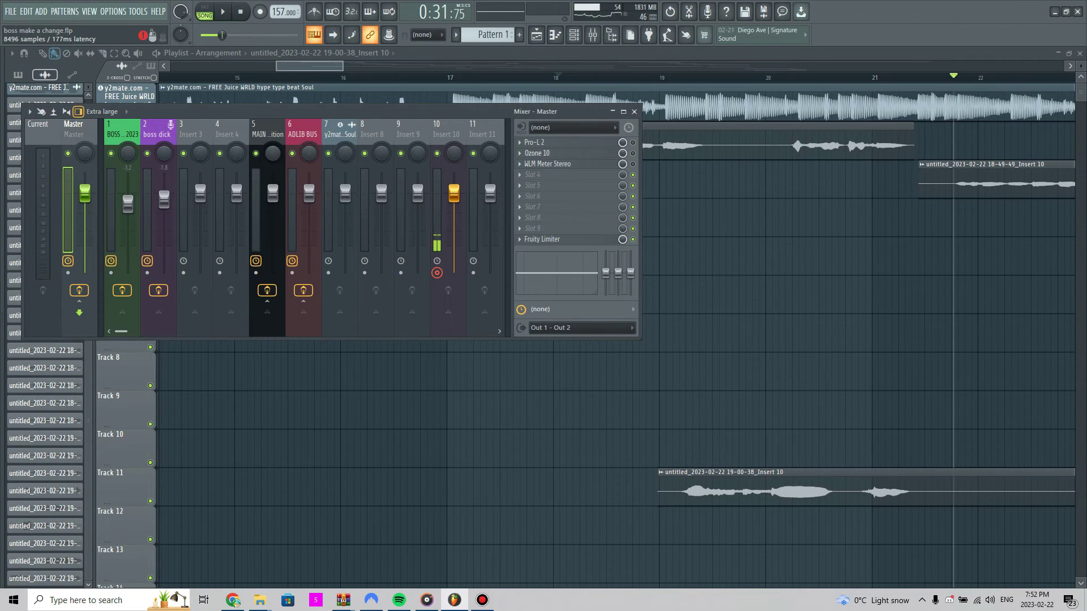
left_click(538, 153)
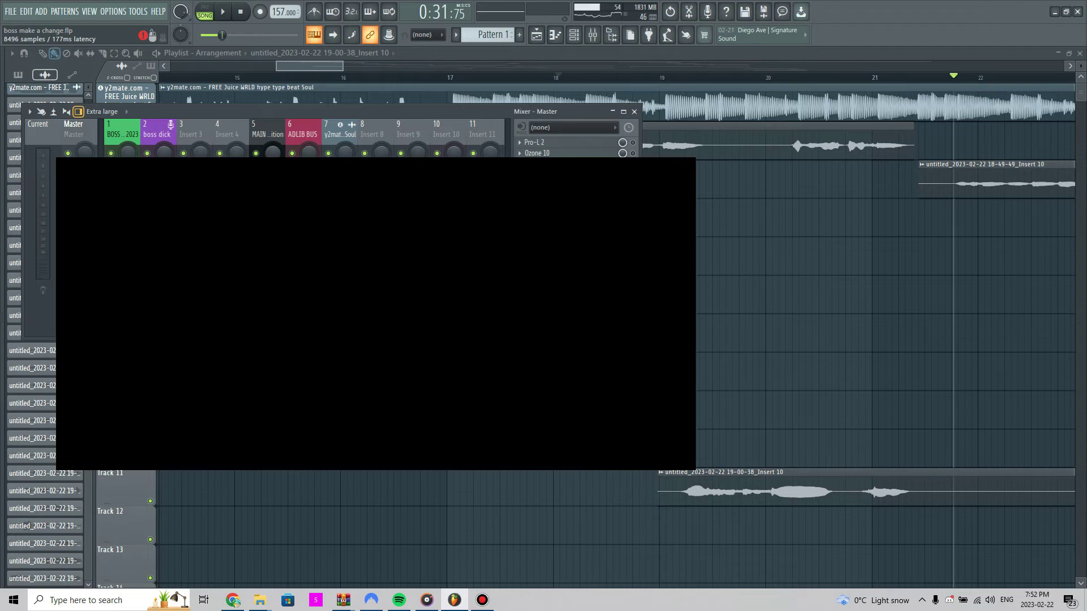
left_click_drag(340, 149, 406, 115)
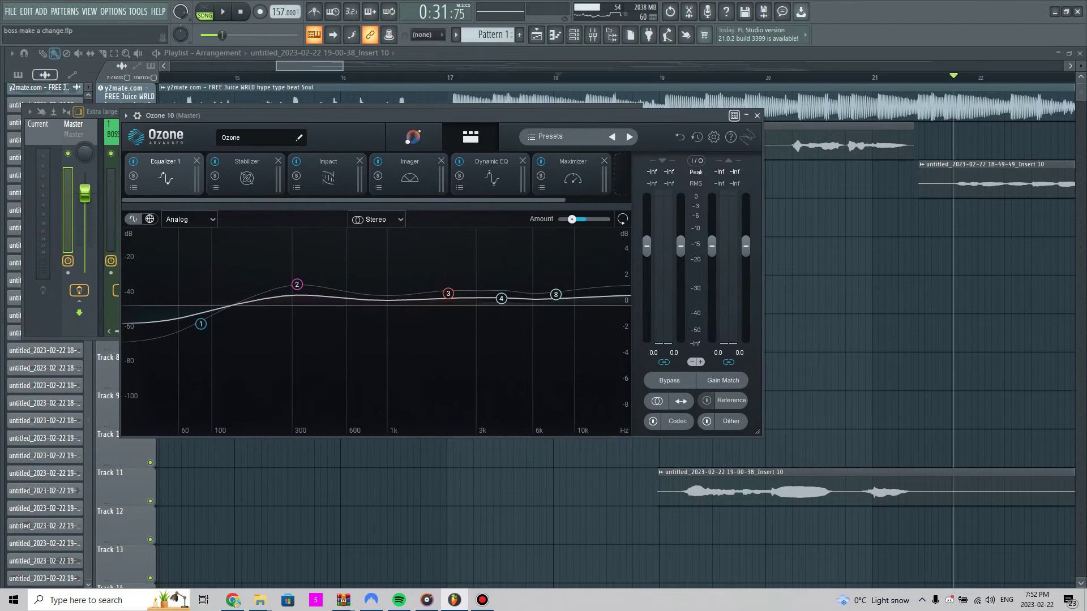
left_click(297, 284)
left_click_drag(448, 294, 449, 294)
Examine Ozone's Stabilizer module with its genre choices, and the band settings of its Impact module.
left_click(247, 178)
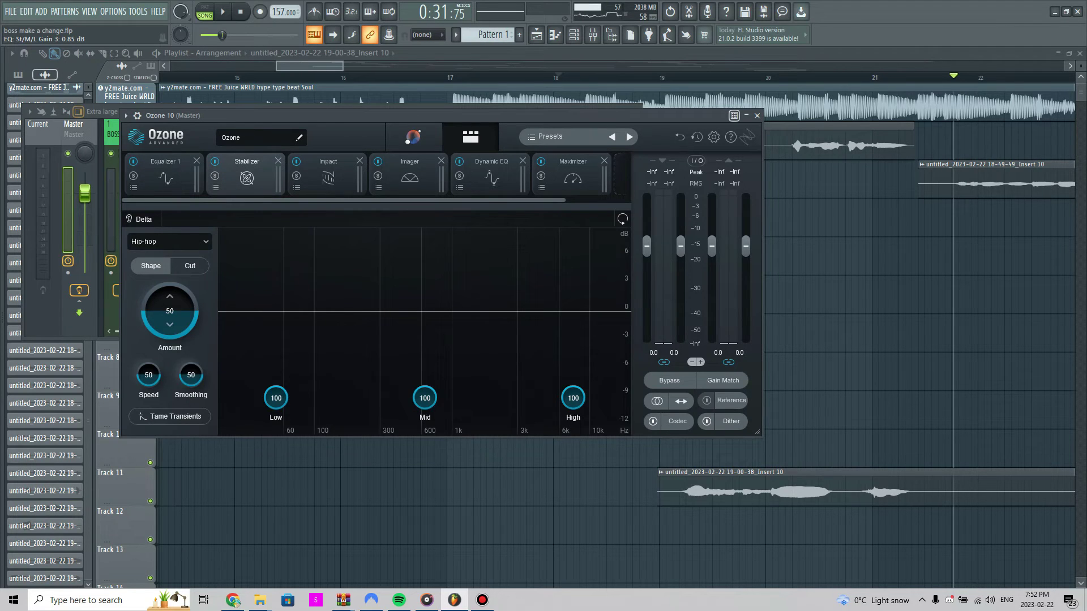
left_click(170, 241)
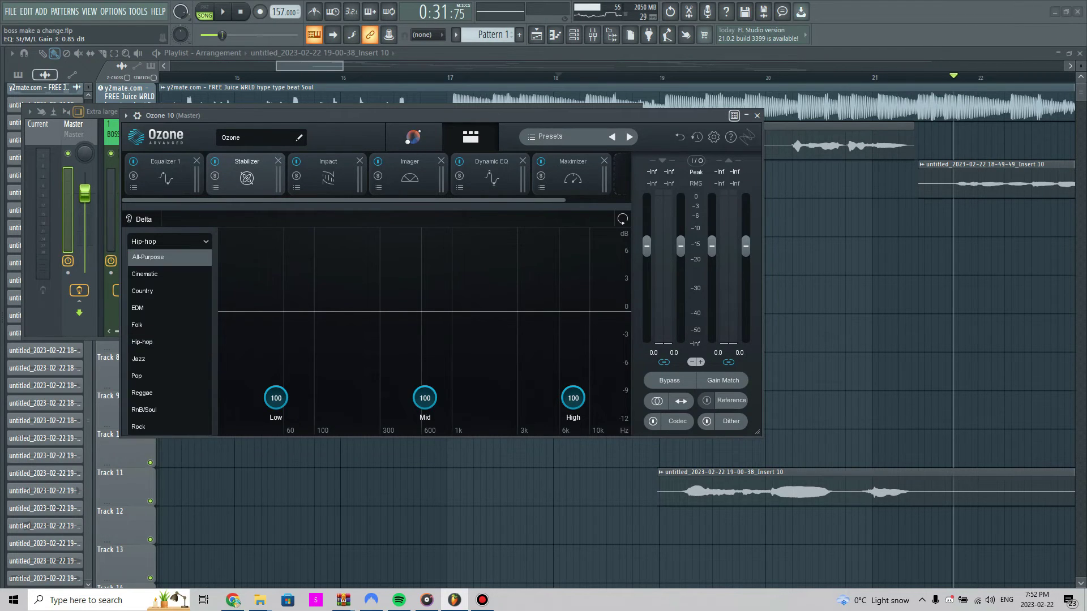
left_click(170, 241)
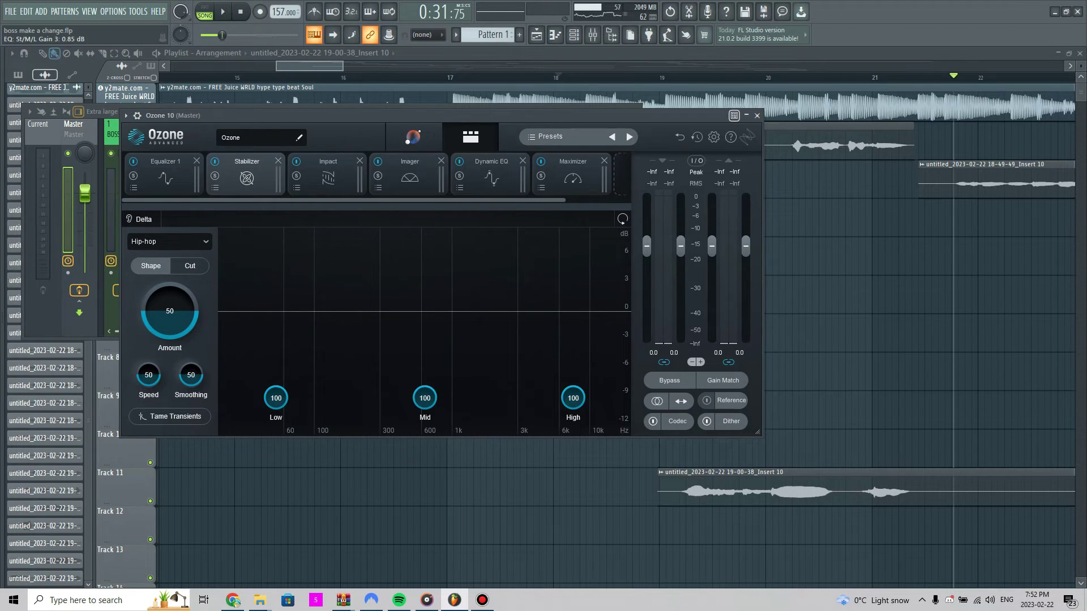
left_click(328, 178)
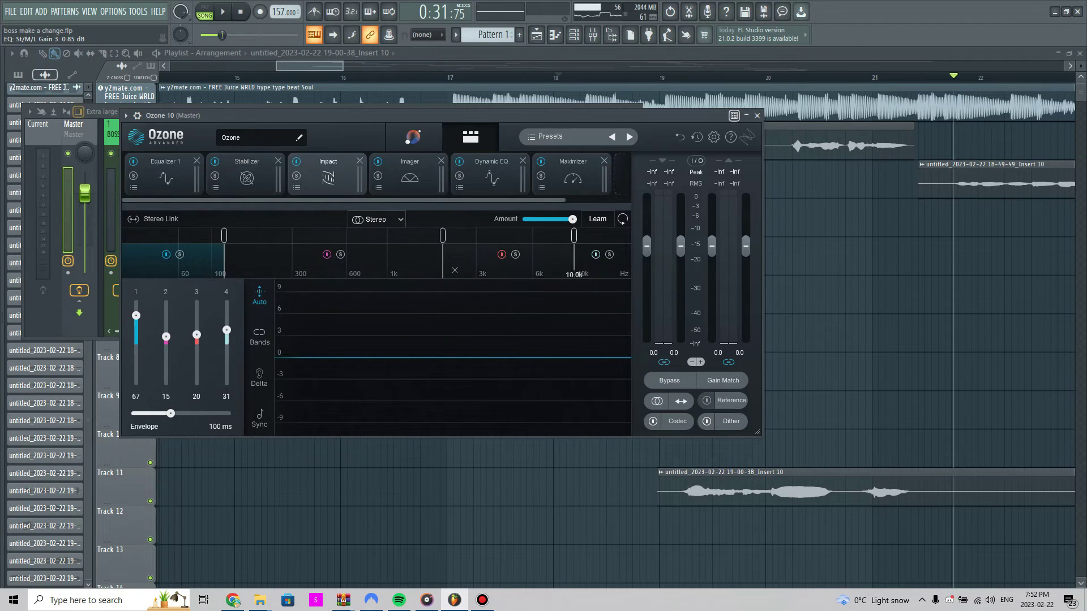
left_click_drag(413, 115, 484, 123)
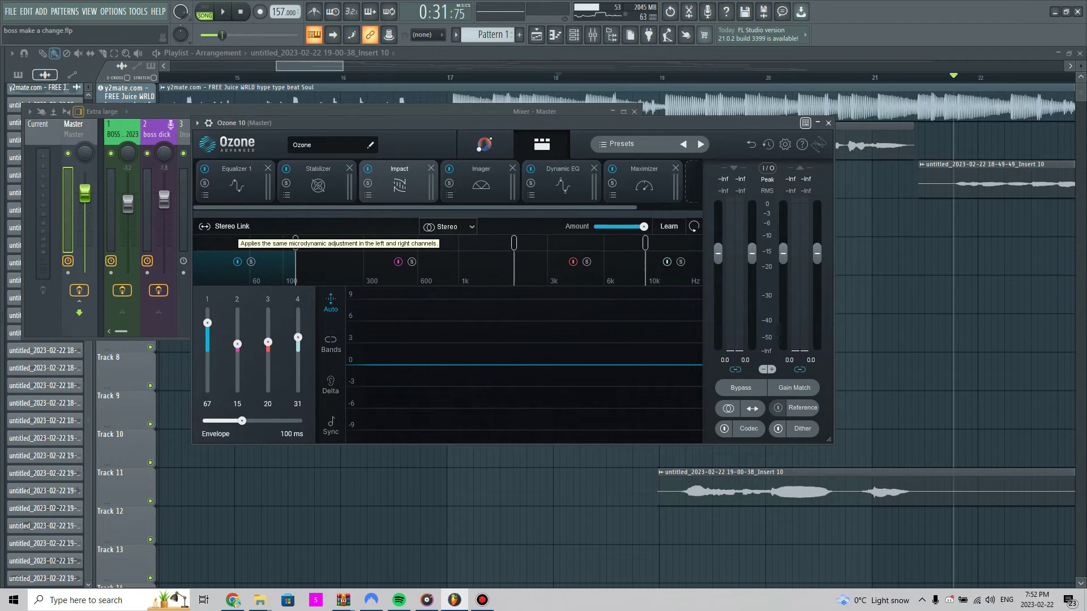
Clear the mixer out of the way, review Ozone's Imager, Dynamic EQ and Maximizer modules, and close the plugin.
left_click(481, 184)
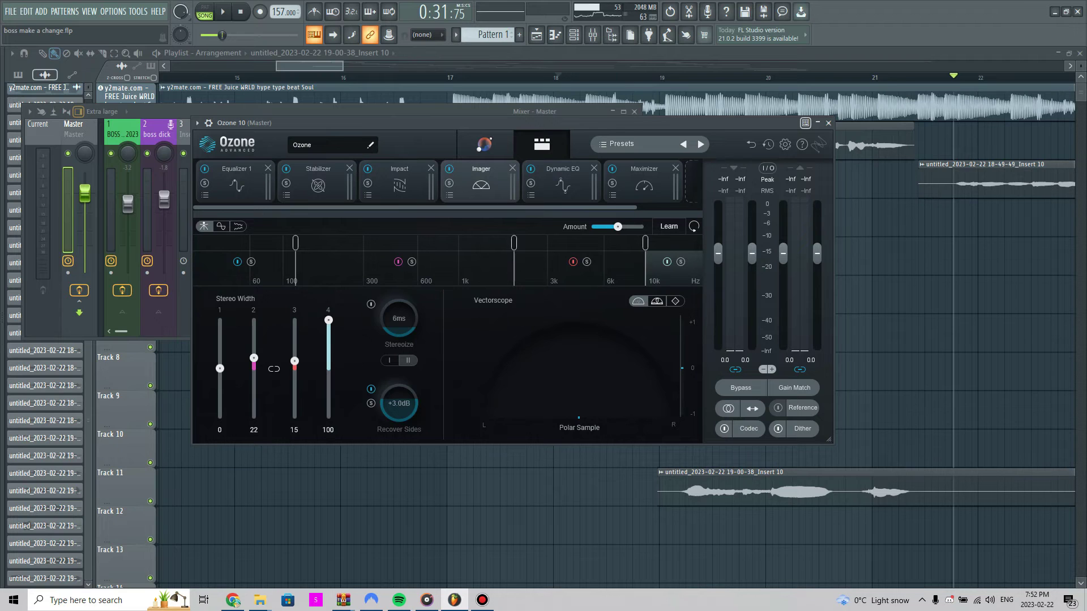
left_click_drag(555, 112, 385, 105)
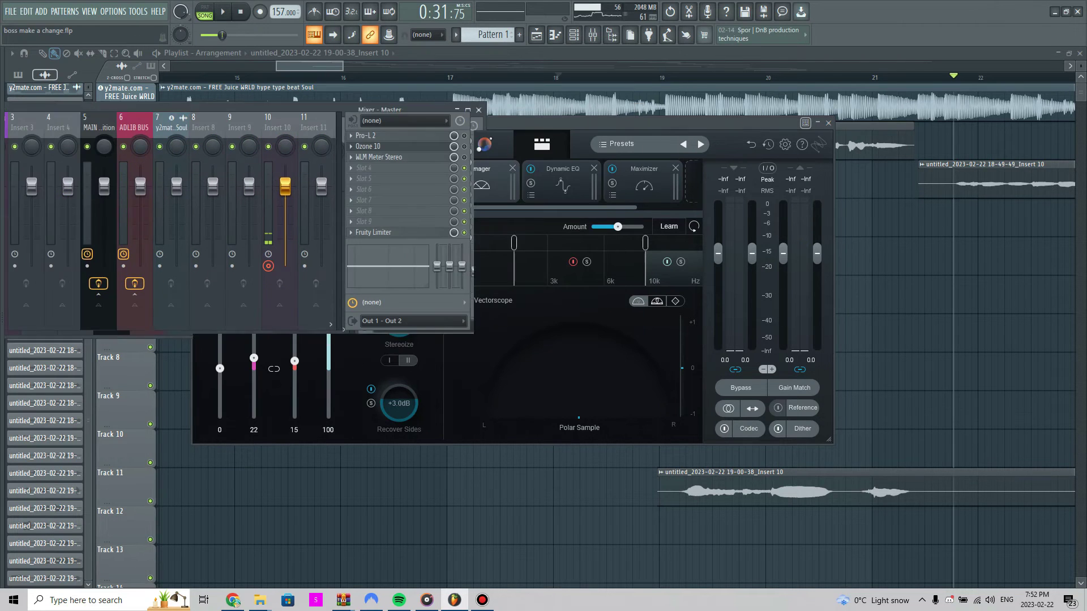
left_click(464, 105)
left_click(564, 185)
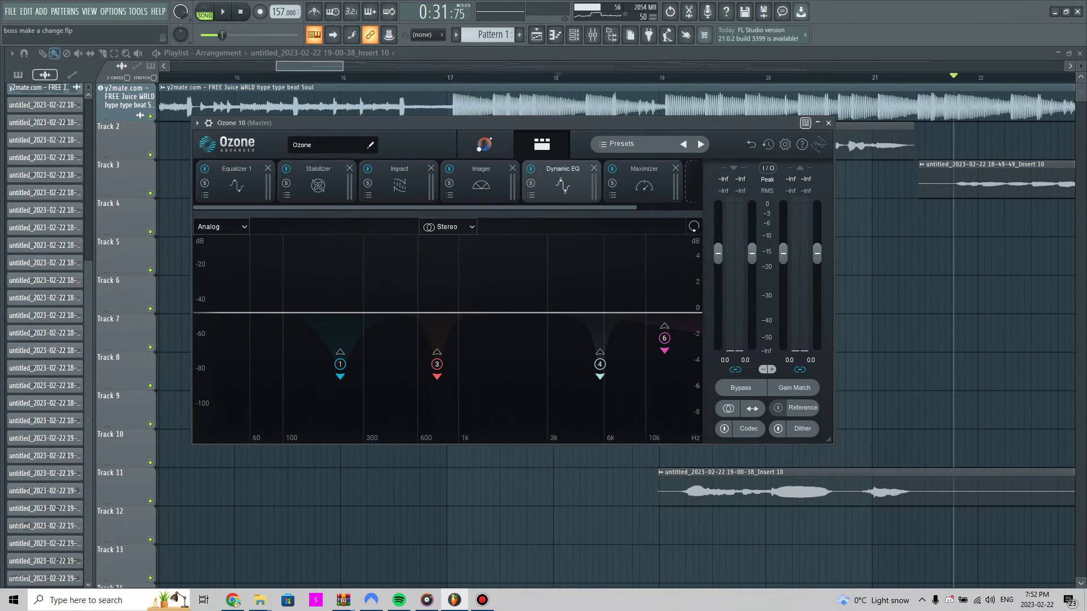
left_click(482, 186)
left_click(565, 187)
left_click(641, 187)
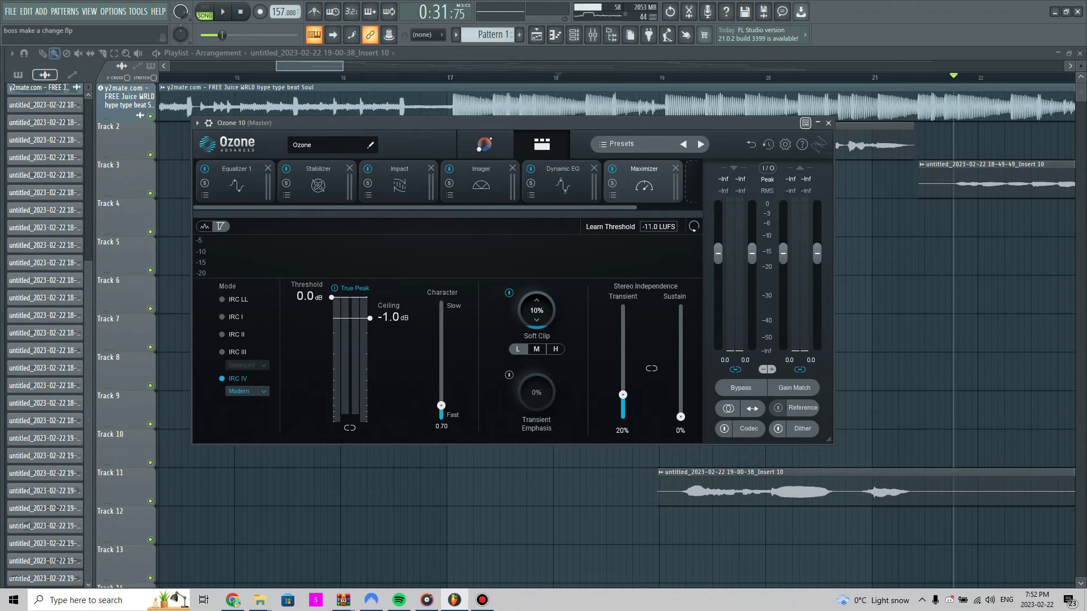
left_click_drag(510, 123, 456, 133)
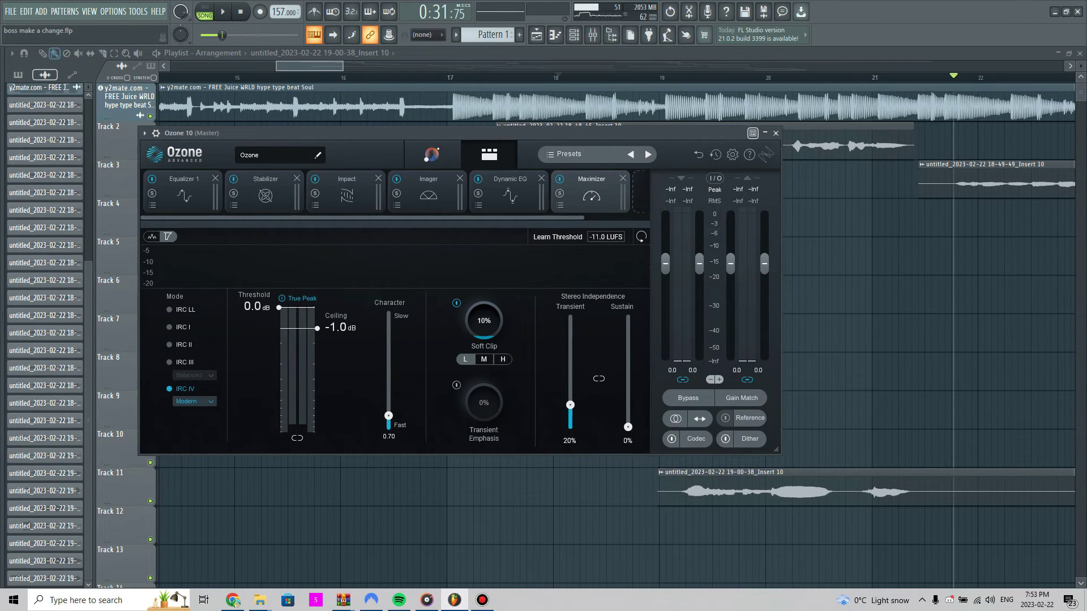
left_click(775, 133)
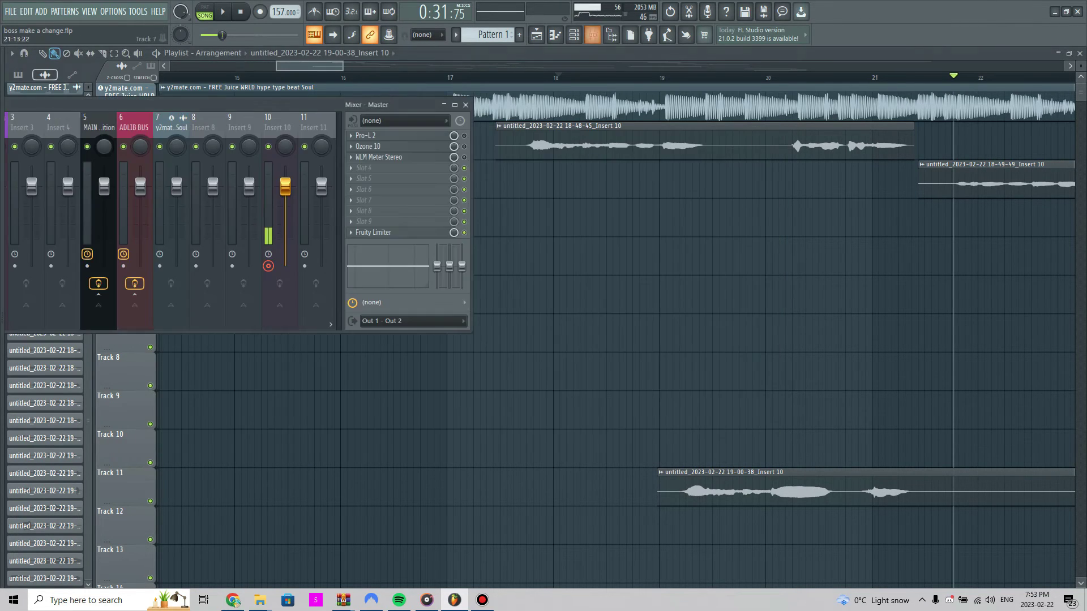
Open Pro-L 2 on the Master track, check its gain and limiting style choices, and close the plugin and mixer.
left_click(373, 136)
left_click_drag(283, 105, 310, 95)
mouse_move(95, 303)
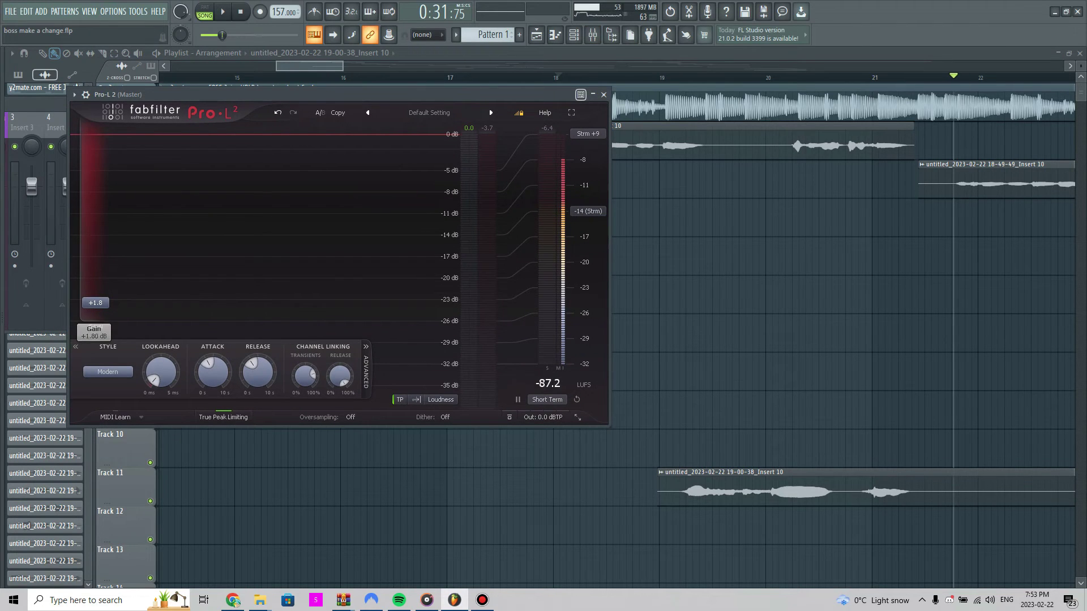
left_click(107, 372)
left_click(107, 372)
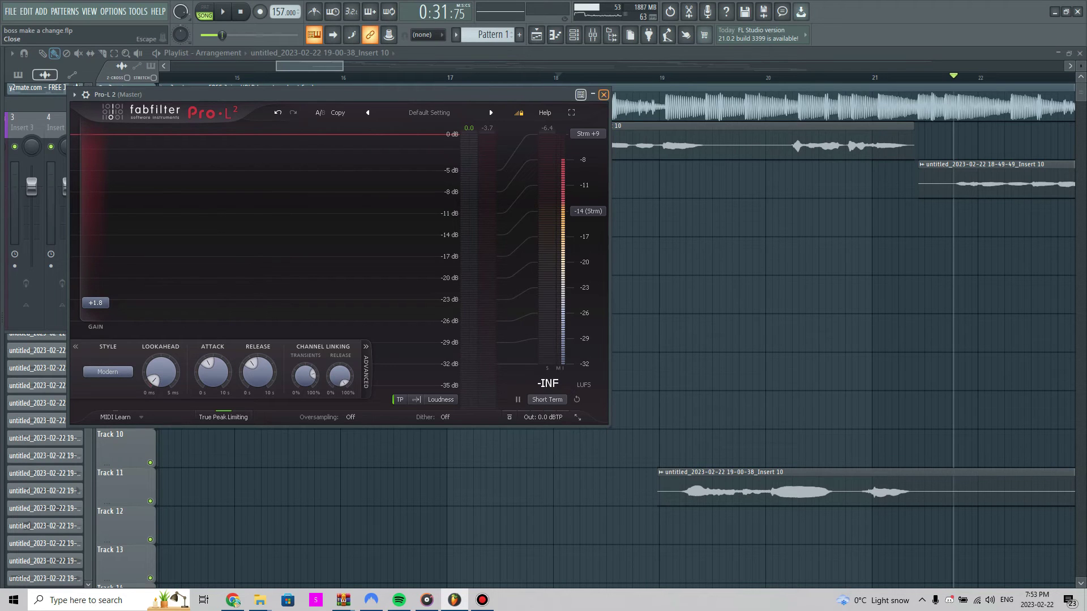
left_click(603, 94)
key("F9")
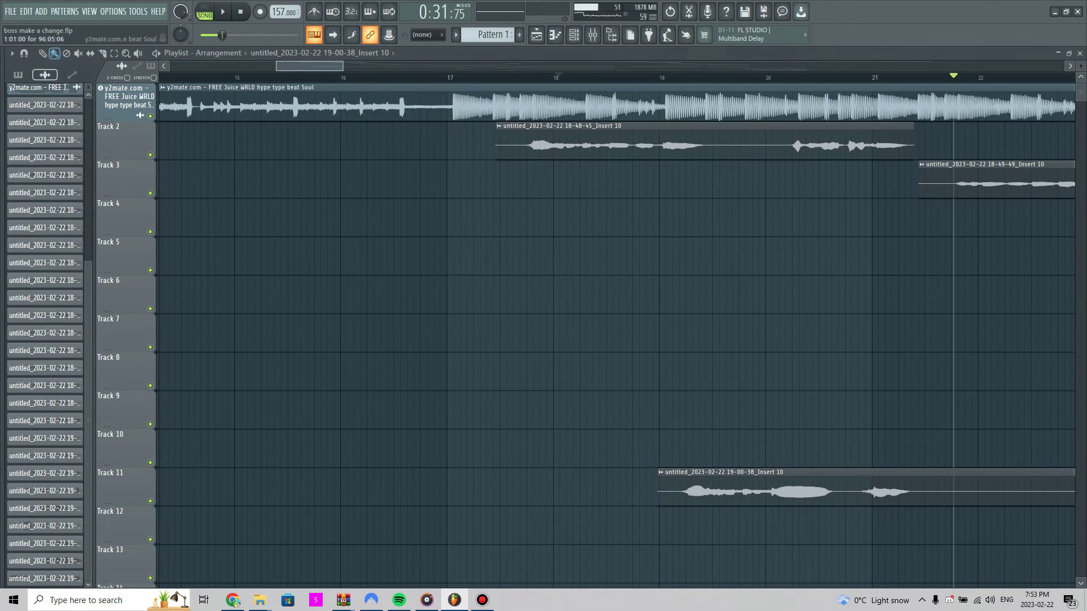
Load Pro-Q 3 into the first effect slot of the beat's mixer track.
scroll(306, 256, "right", 5)
key("F9")
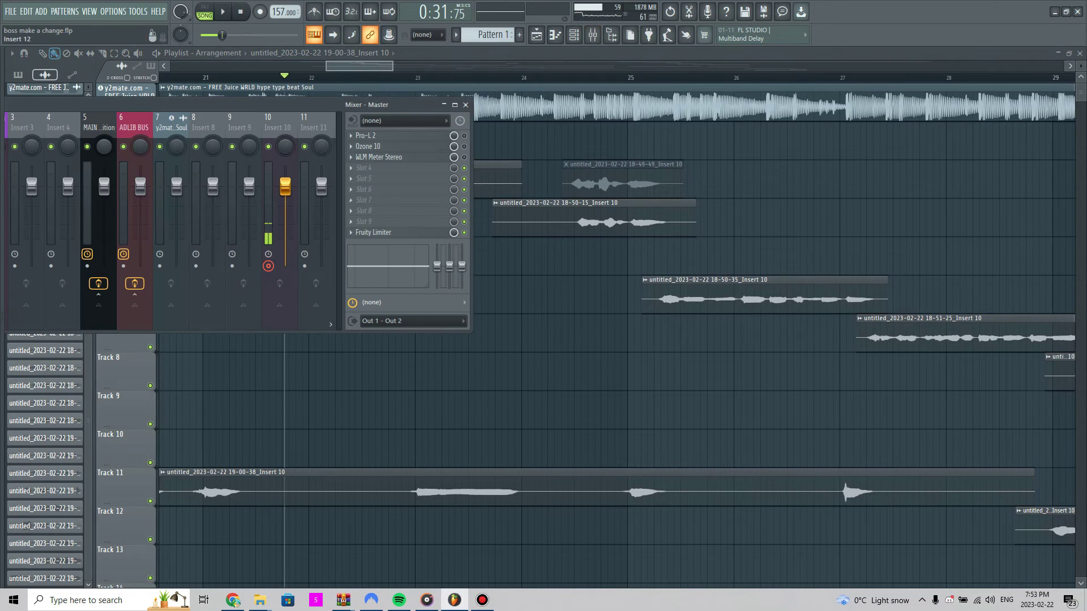
left_click(171, 128)
left_click(350, 136)
mouse_move(370, 148)
left_click(511, 17)
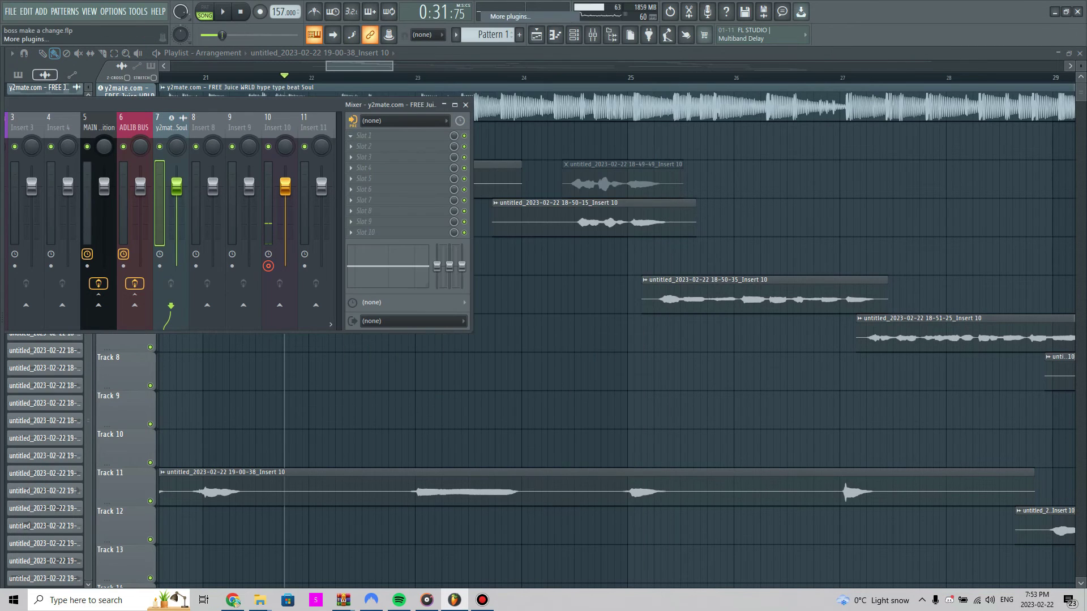
type("pro-")
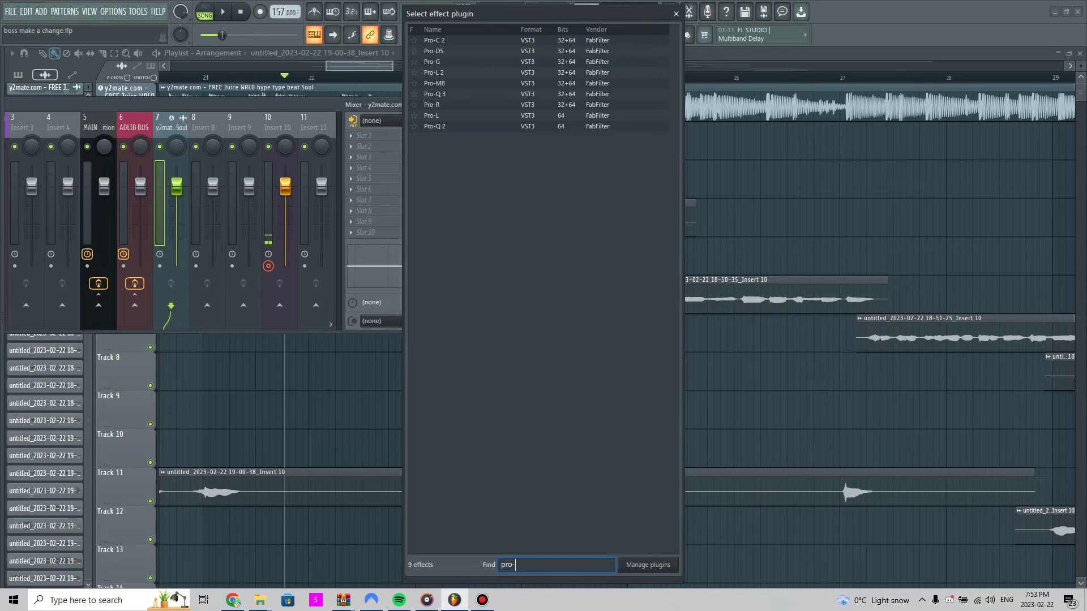
double_click(434, 94)
Add a bell cut of about 3.7 dB near 2.9 kHz in the beat's Pro-Q 3, and close the plugin and mixer.
left_click_drag(530, 344, 533, 379)
scroll(581, 377, "up", 3)
scroll(578, 369, "down", 5)
scroll(579, 368, "up", 8)
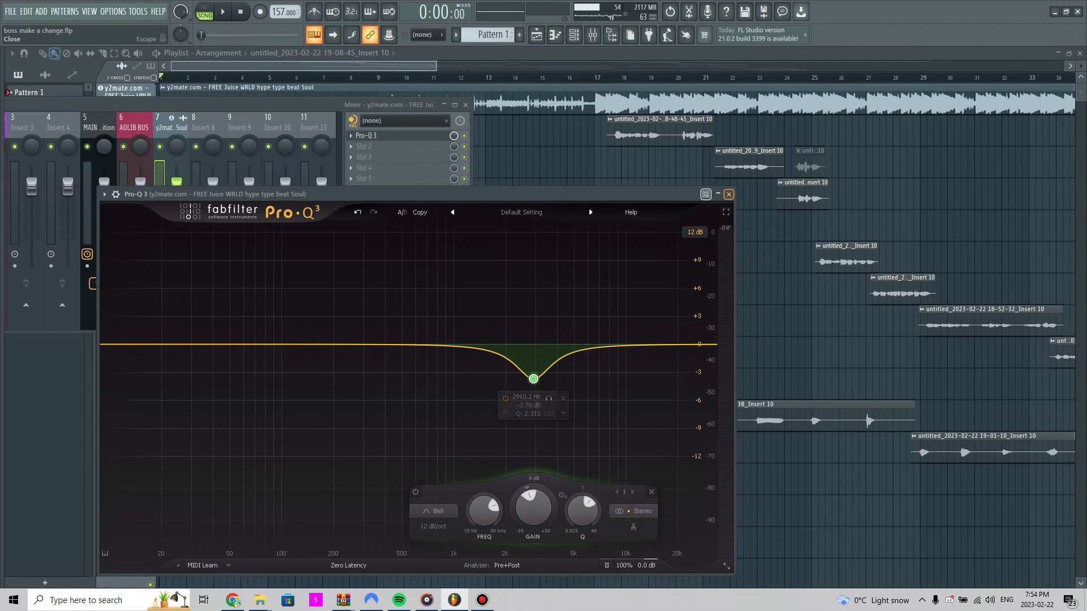
left_click(728, 194)
left_click(466, 105)
Play the beat's intro from bar 7 with the mixer open, and move the mixer window so all its main tracks show.
left_click(250, 77)
left_click_drag(250, 77, 344, 77)
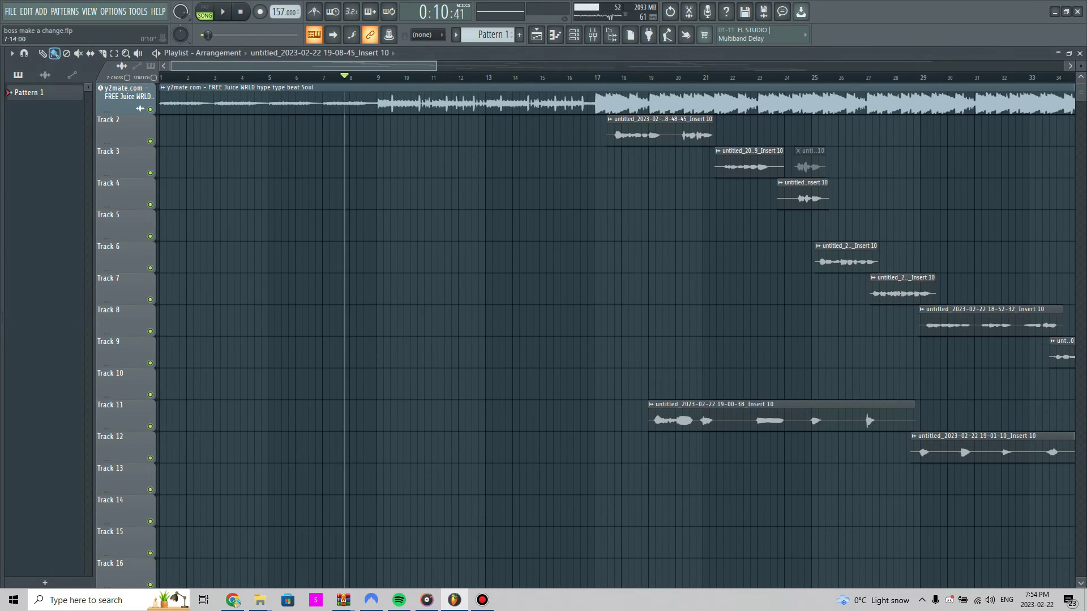
key("space")
left_click(592, 35)
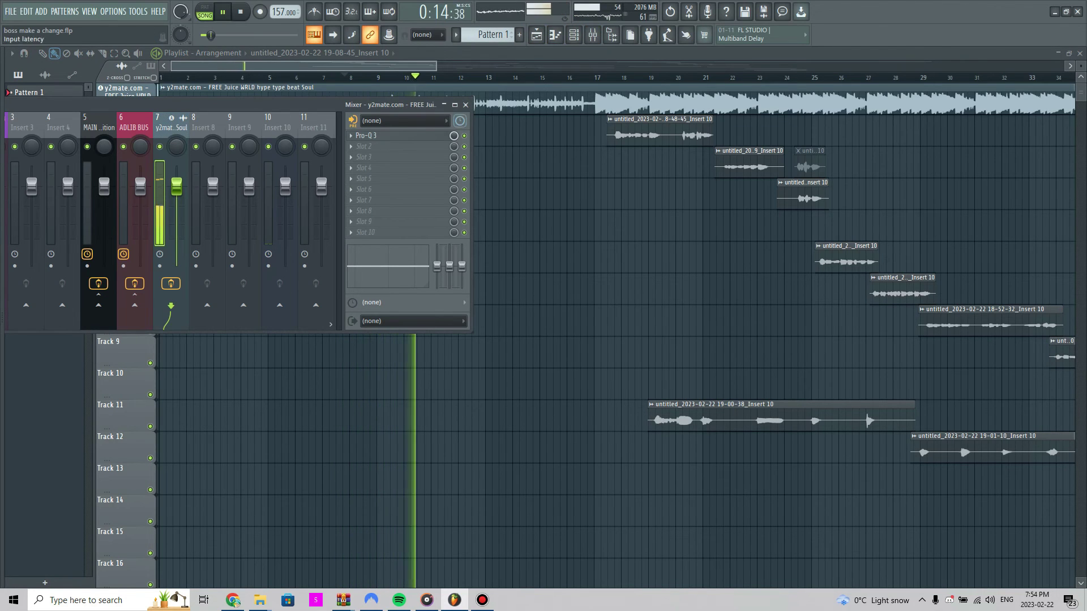
left_click_drag(238, 105, 497, 110)
key("space")
Enable Pro-L 2 and Ozone 10 on the Master track, and play the vocal section from bar 18 with the mixer open.
left_click(213, 133)
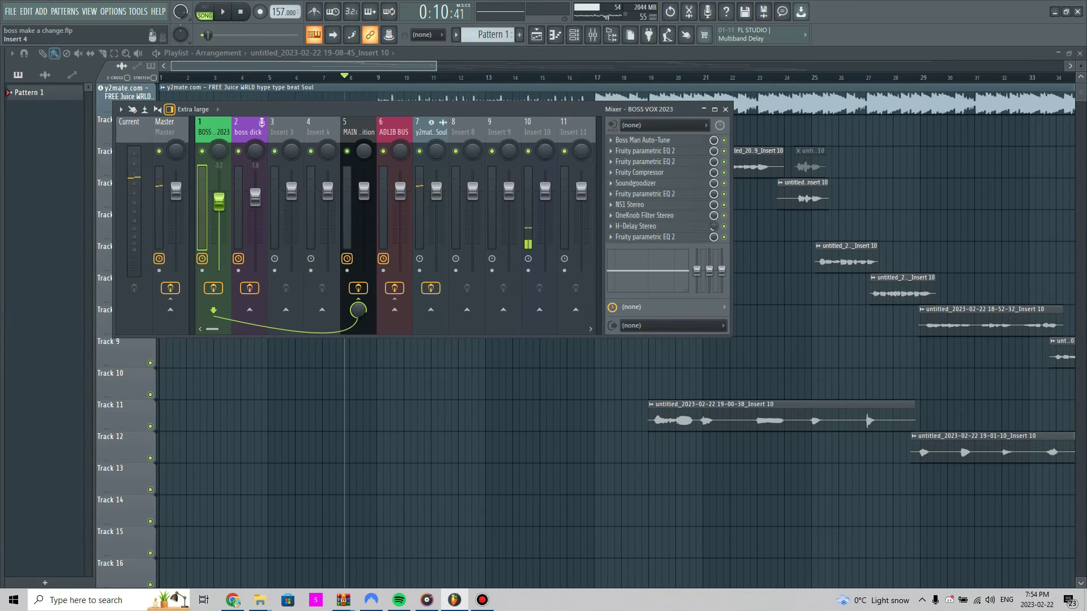
left_click(164, 132)
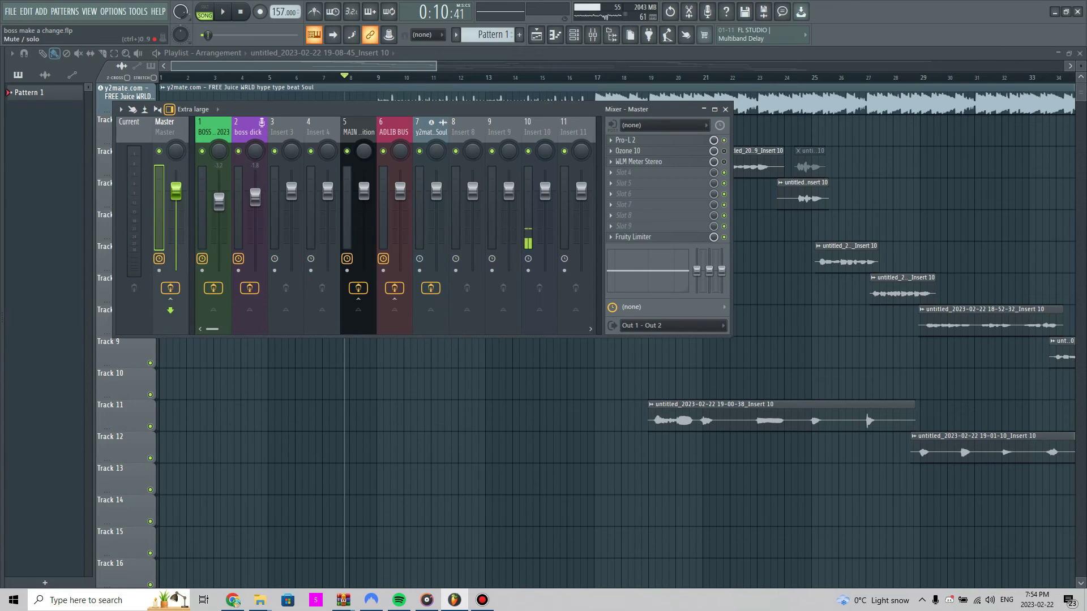
left_click(725, 109)
left_click(630, 76)
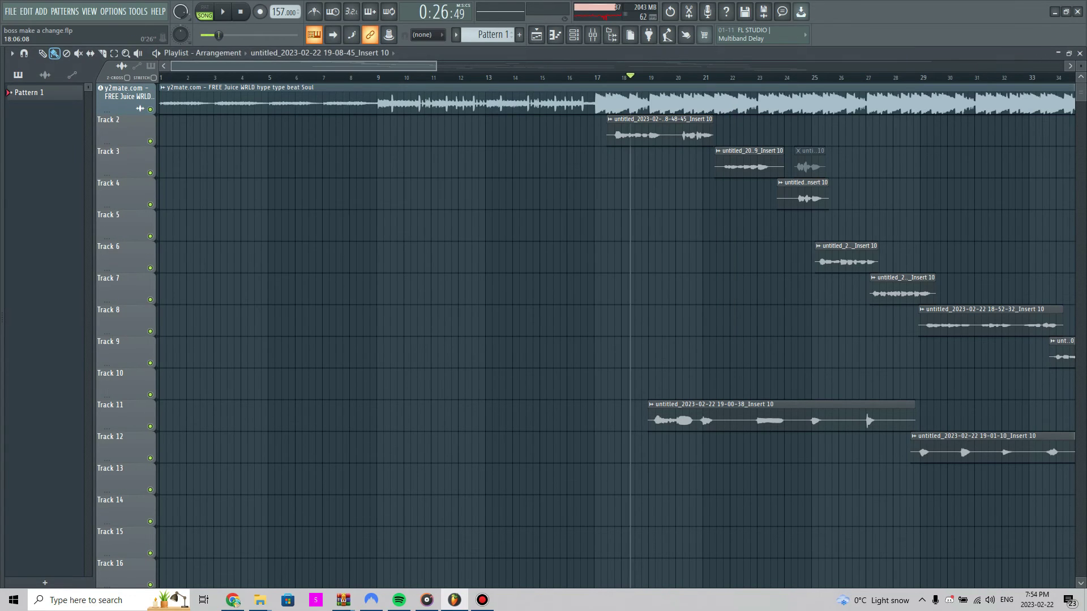
key("space")
key("F9")
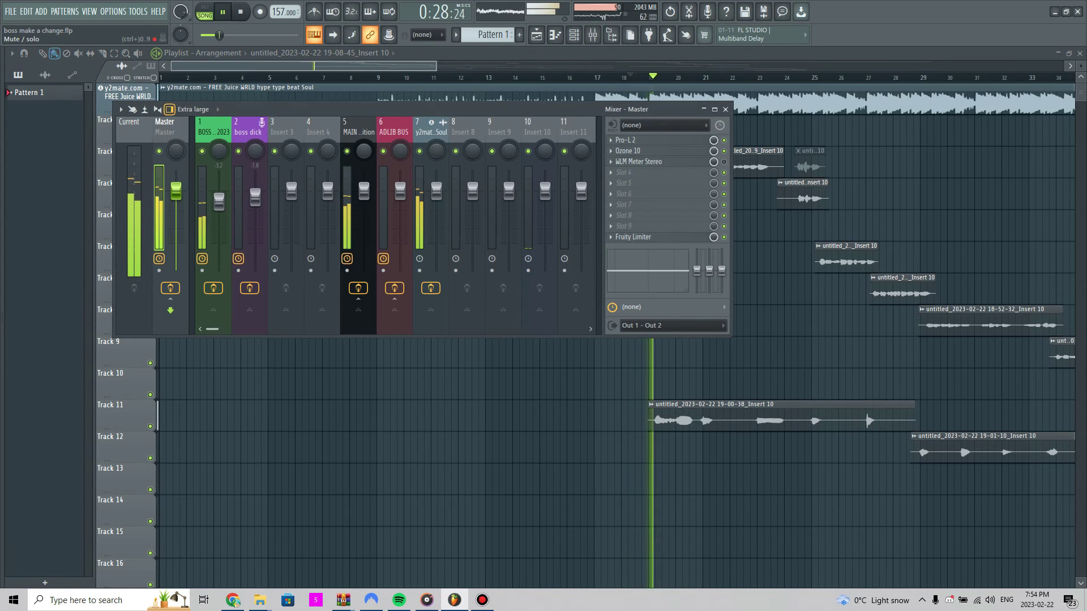
Close the mixer and follow the playing vocal clips along the playlist from bar 19 to about bar 30.
key("F9")
scroll(416, 290, "right", 3)
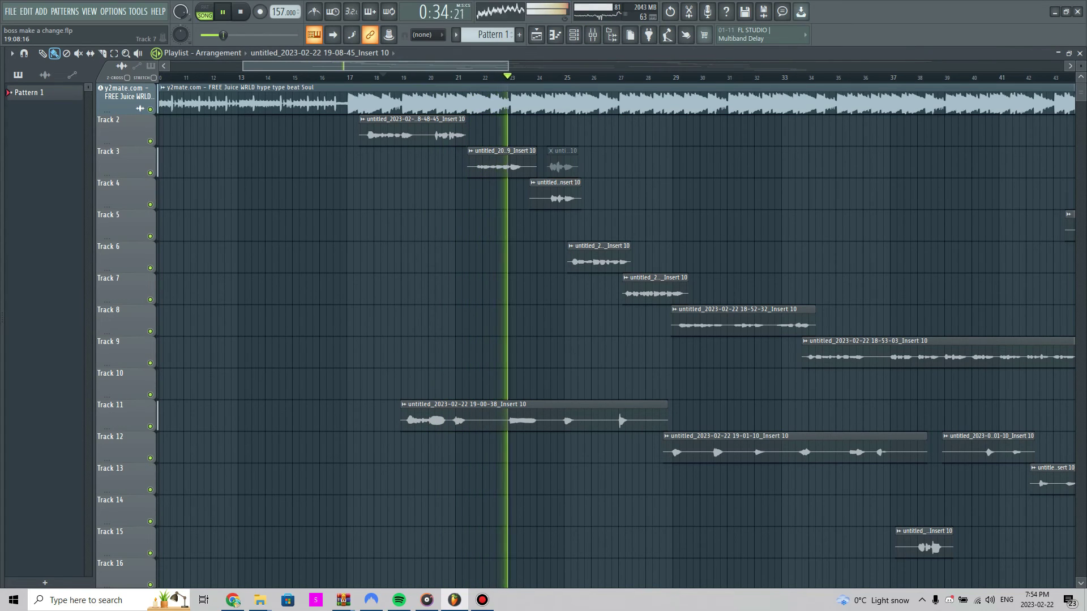
scroll(416, 310, "right", 4)
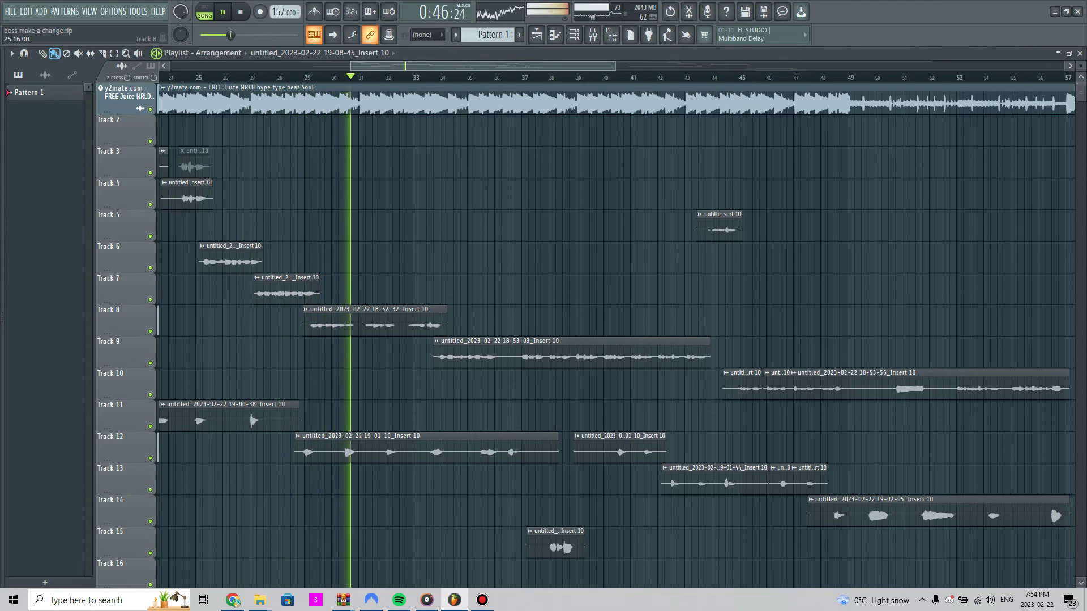
Play the beat's quieter section from bar 74, look over the vocal clips below, and stop playback.
left_click_drag(482, 67, 711, 67)
left_click(741, 78)
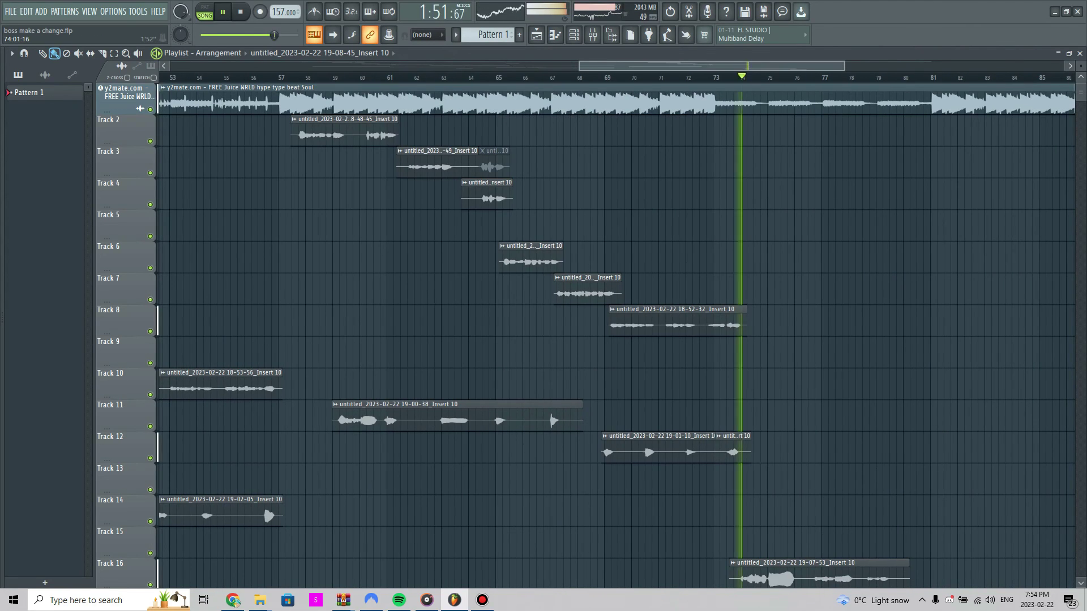
left_click_drag(789, 385, 513, 316)
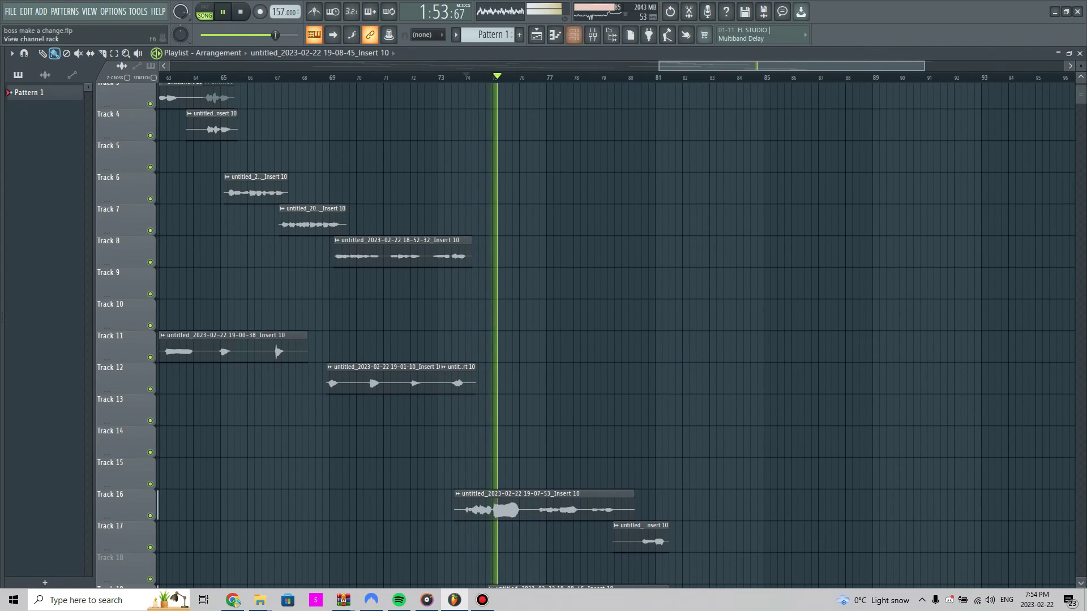
key("space")
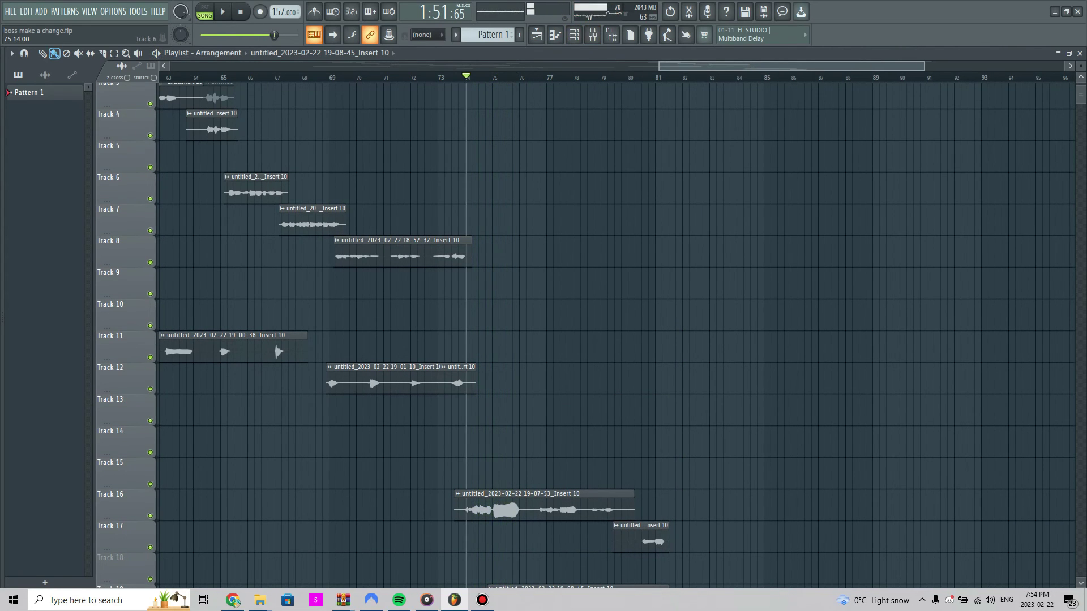
Look over the whole arrangement and set the playback position to bar 20, within the first vocal section.
left_click_drag(513, 189, 956, 259)
left_click_drag(402, 100, 730, 103)
left_click_drag(699, 66, 568, 66)
left_click_drag(509, 66, 355, 66)
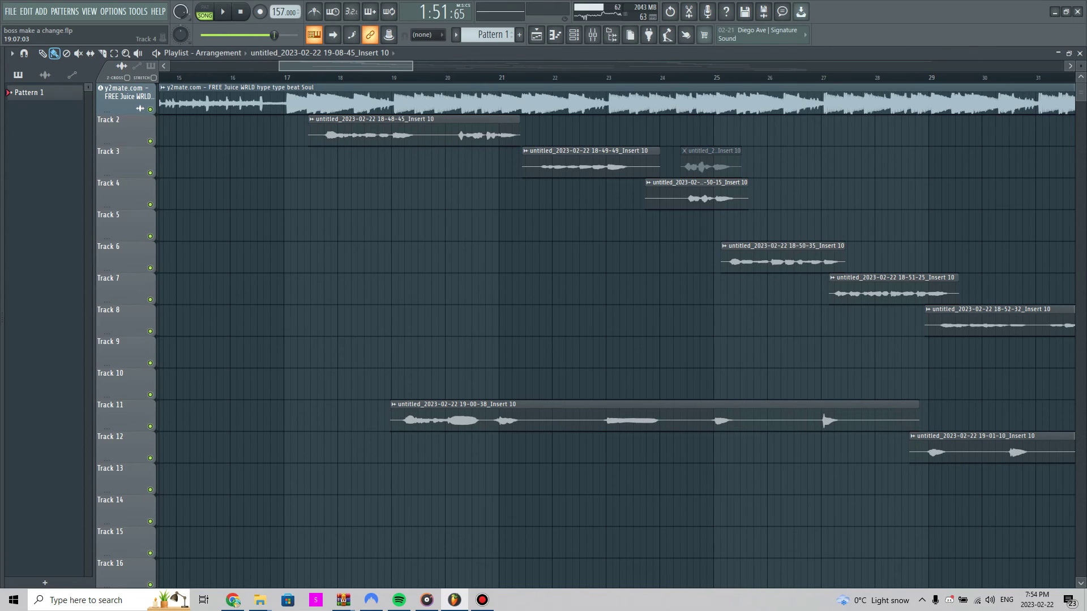
left_click_drag(346, 66, 249, 66)
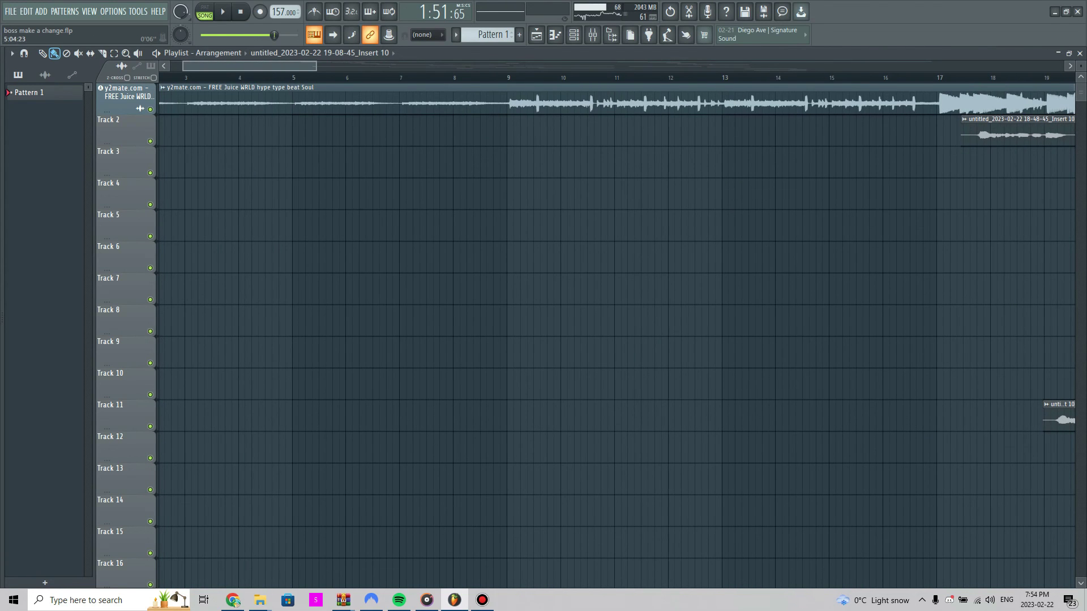
mouse_move(315, 66)
left_mouse_down()
mouse_move(604, 66)
mouse_move(497, 66)
left_mouse_up()
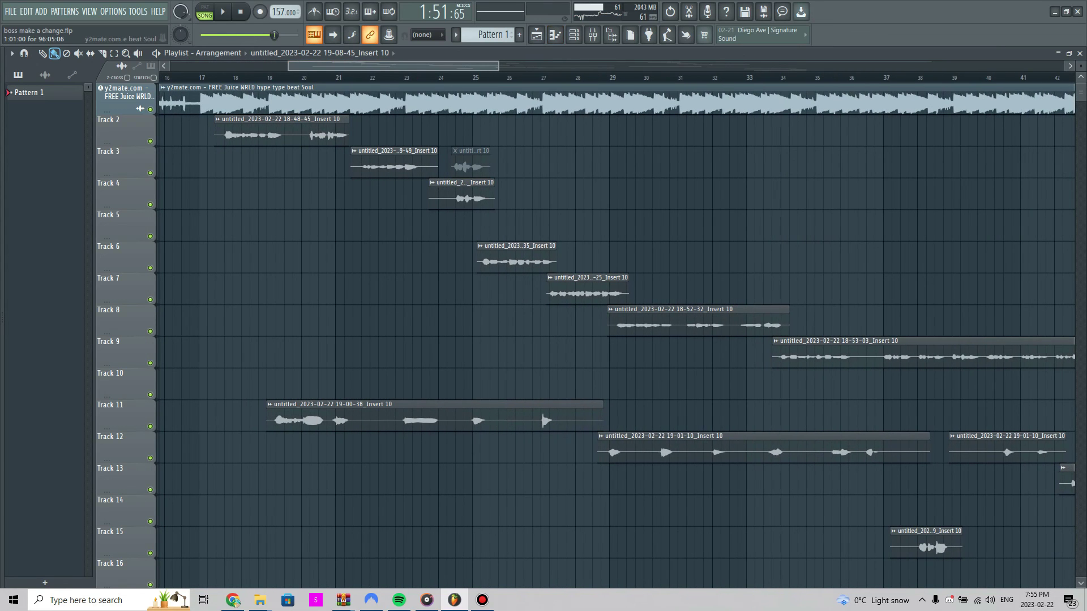
left_click(307, 77)
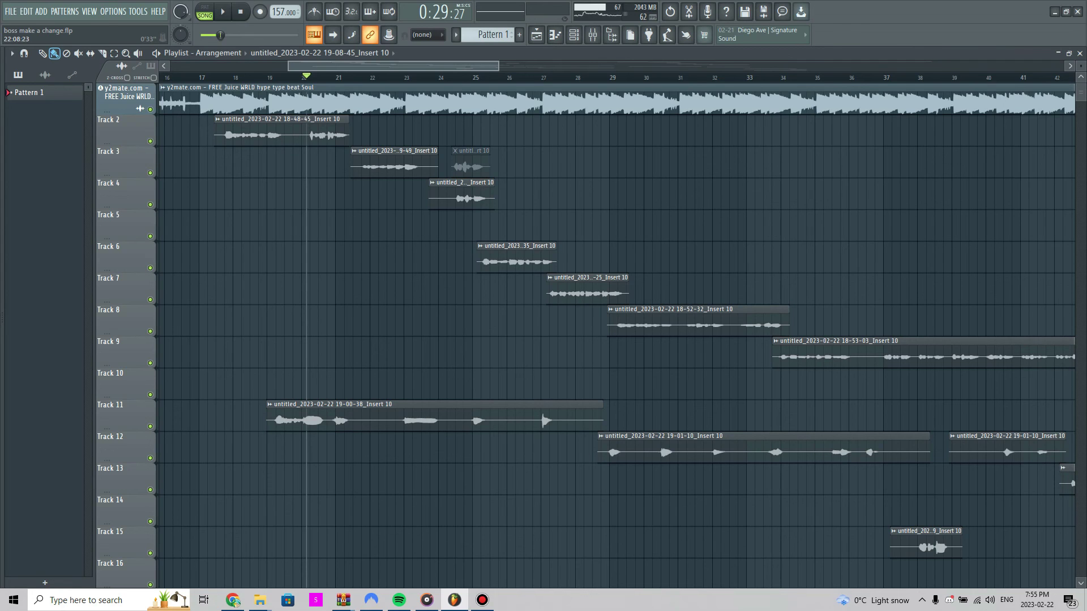
left_click_drag(498, 66, 422, 66)
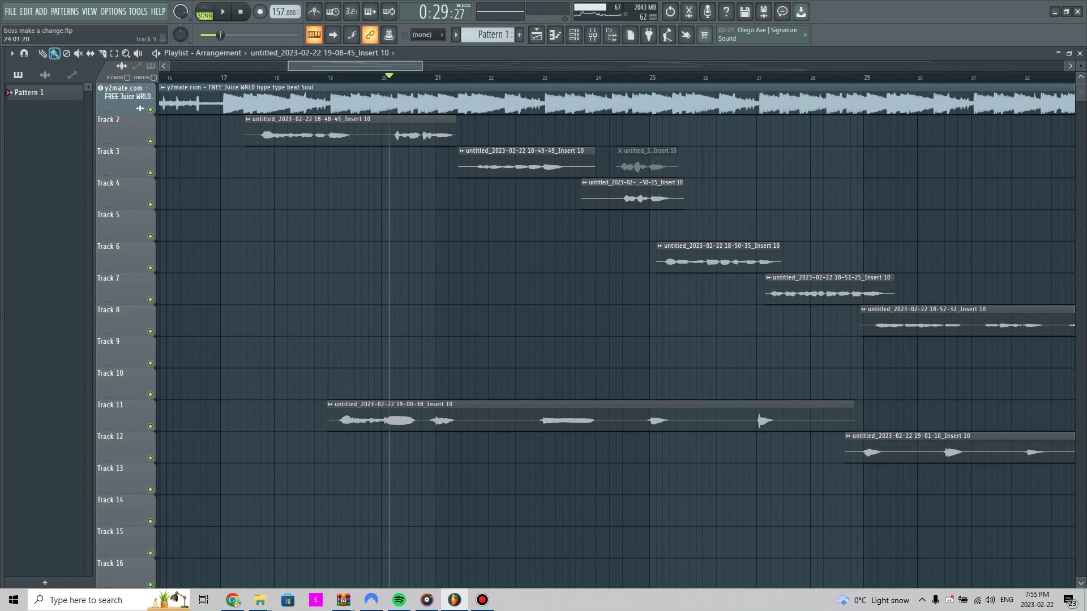
scroll(598, 354, "up", 2)
scroll(594, 317, "up", 3)
scroll(566, 170, "down", 2)
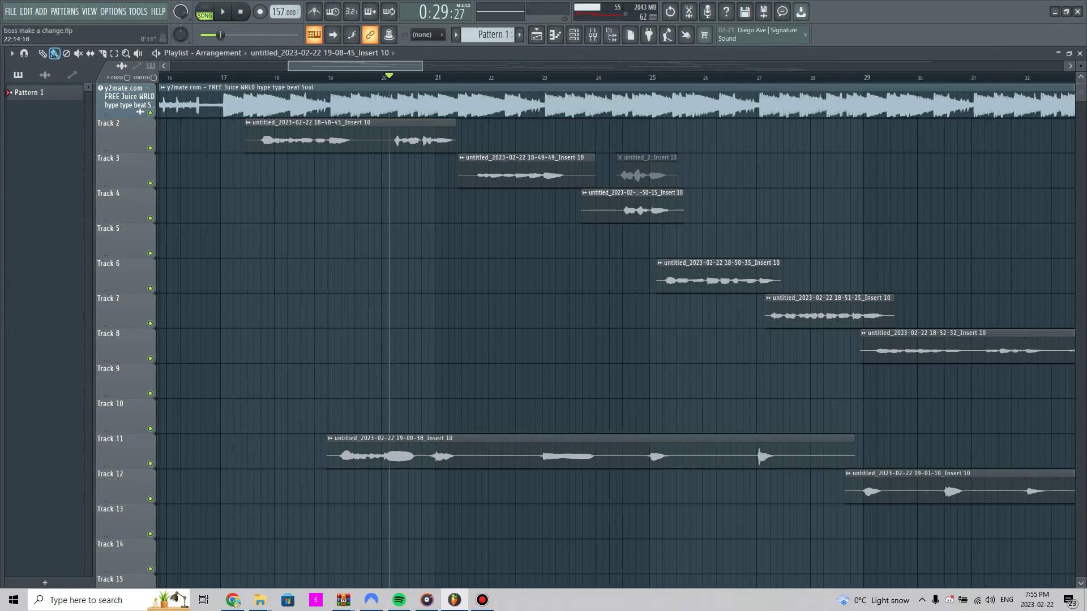
Open the mixer and review the effect chains of the BOSS VOX 2023, MAIN BUS and ADLIB BUS tracks.
left_click(592, 34)
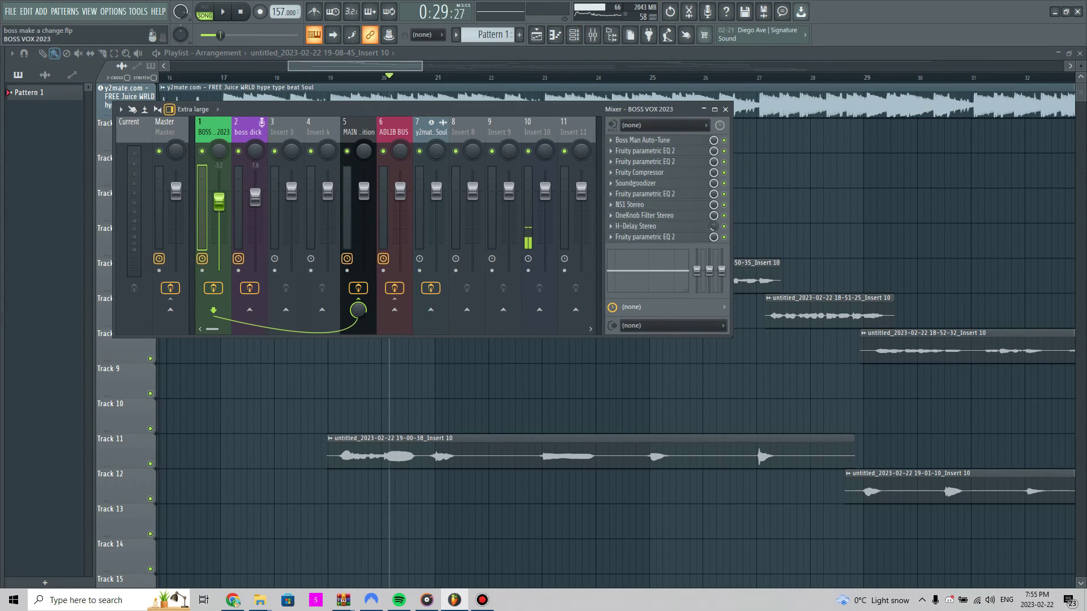
left_click(358, 132)
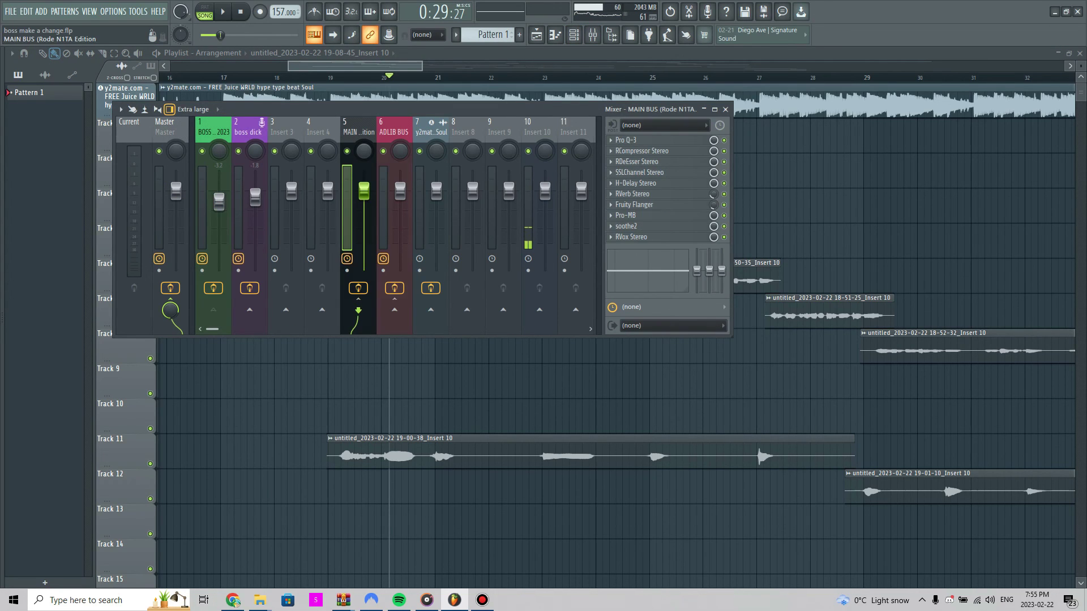
left_click(394, 133)
left_click(359, 133)
left_click(322, 133)
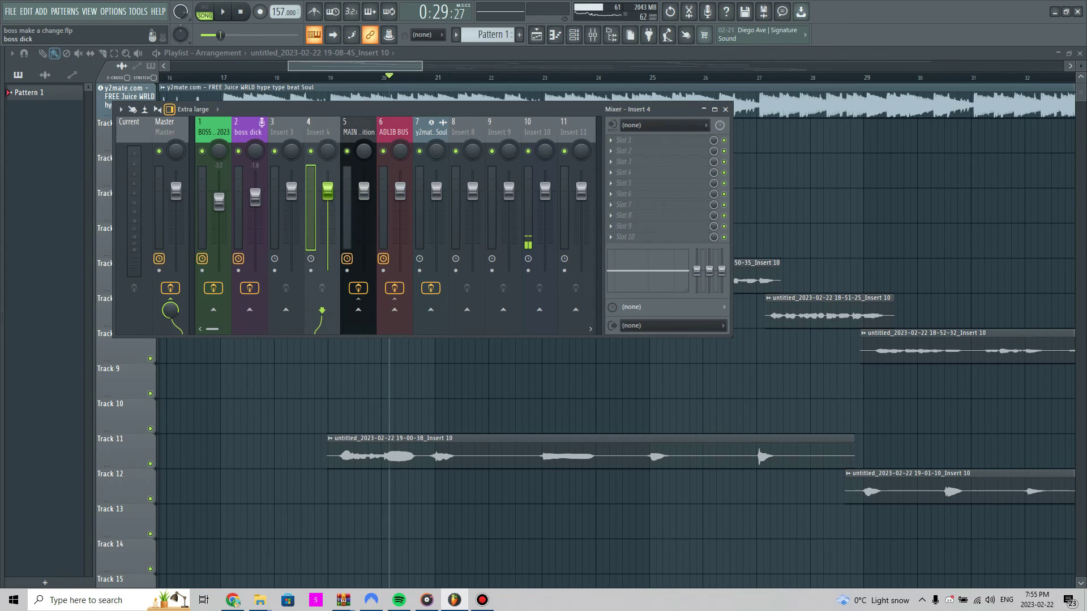
Browse the saved mixer track states for insert 3 without loading one, and close the mixer.
left_click(248, 132)
right_click(283, 133)
mouse_move(362, 179)
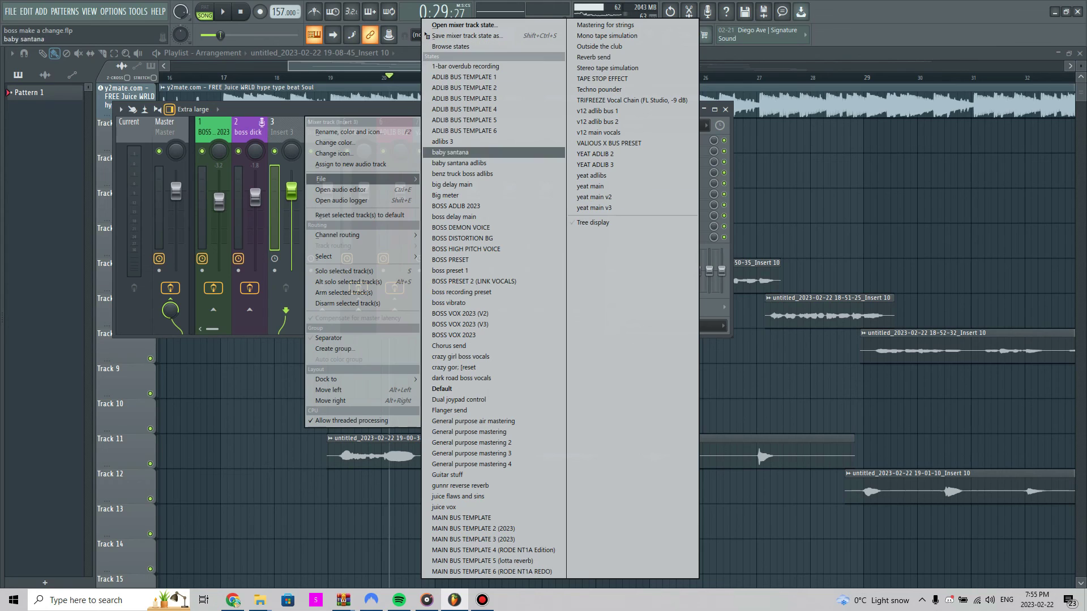
left_click(213, 132)
scroll(250, 170, "down", 4)
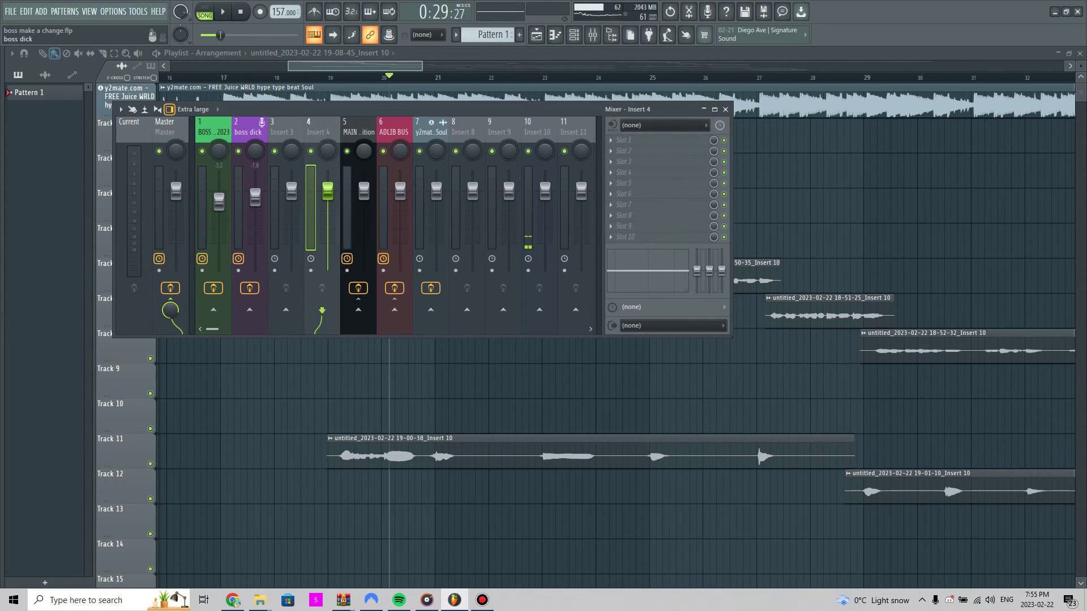
scroll(250, 169, "up", 1)
left_click(725, 110)
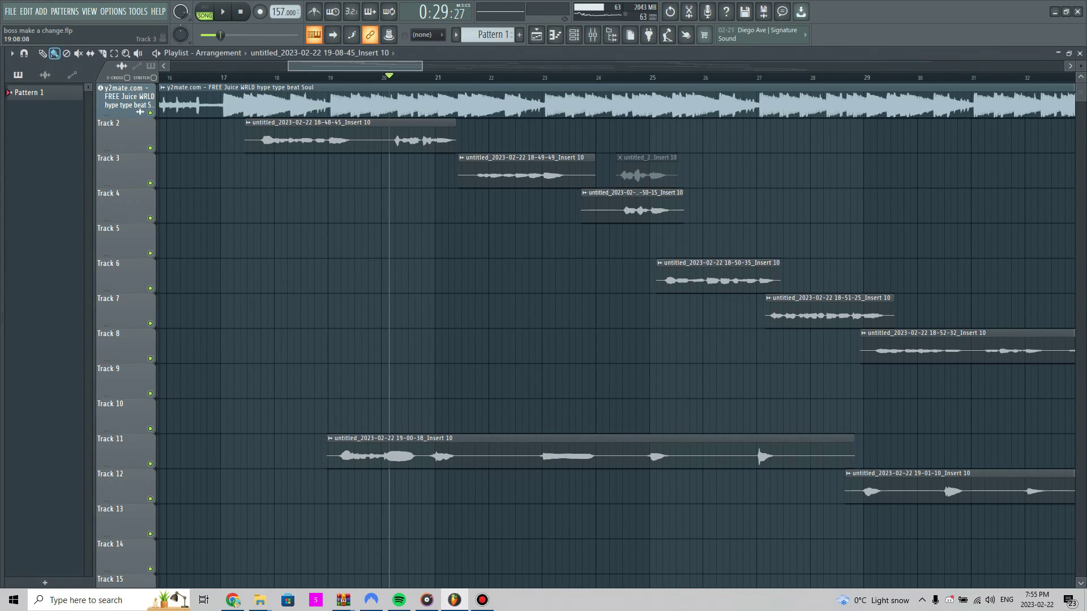